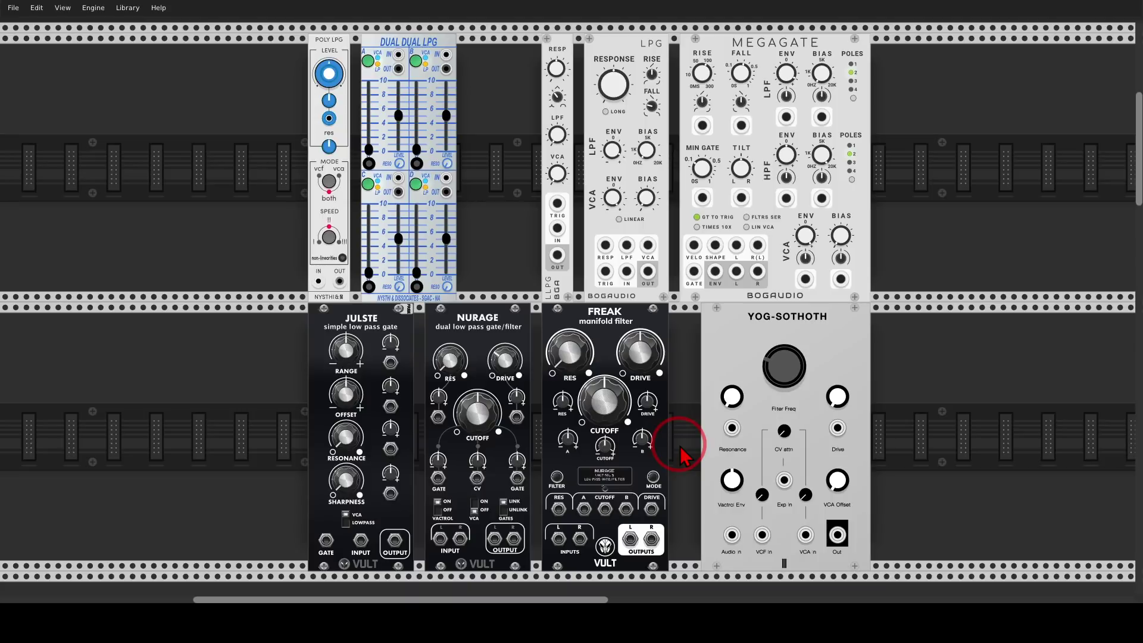
# - Turn the cutoff fully down to 0 on both the Tangents filter and the Nurage low pass gate
pyautogui.scroll(-12, 681, 455)
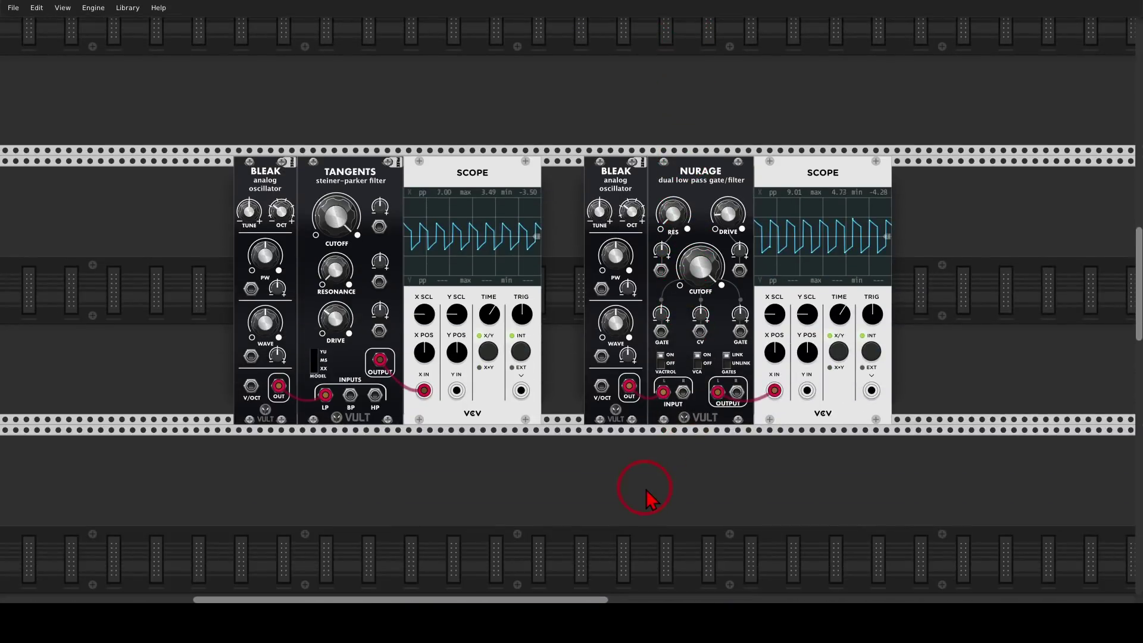
pyautogui.scroll(2, 534, 424)
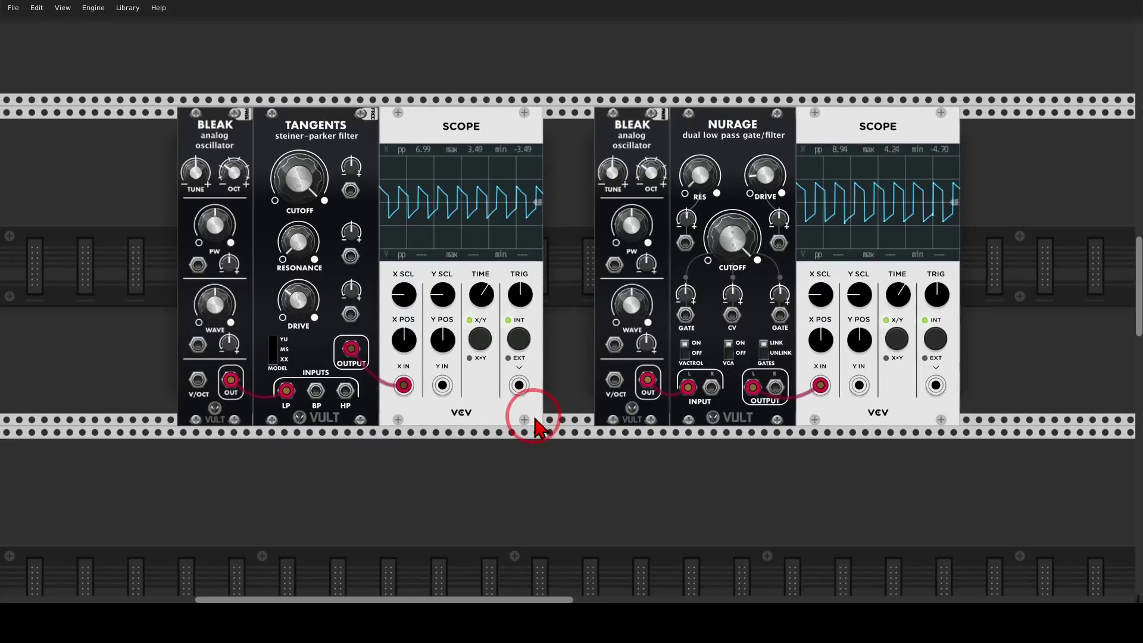
pyautogui.scroll(1, 571, 378)
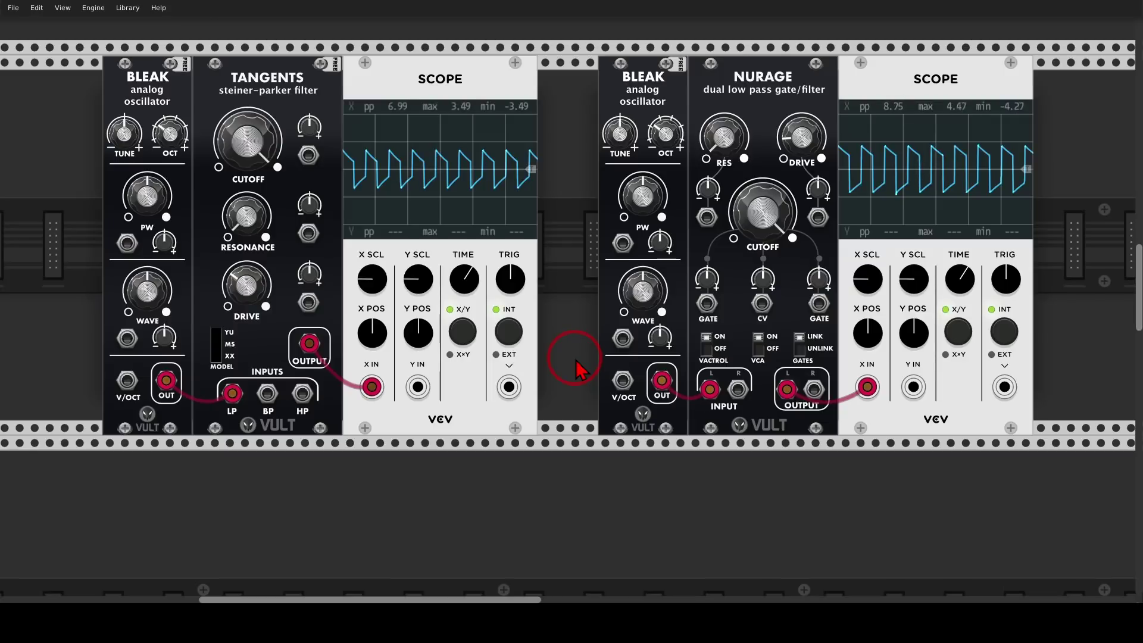
pyautogui.moveTo(186, 352)
pyautogui.mouseDown()
pyautogui.moveTo(121, 393)
pyautogui.moveTo(178, 349)
pyautogui.moveTo(180, 371)
pyautogui.moveTo(224, 366)
pyautogui.moveTo(225, 346)
pyautogui.moveTo(262, 349)
pyautogui.mouseUp()
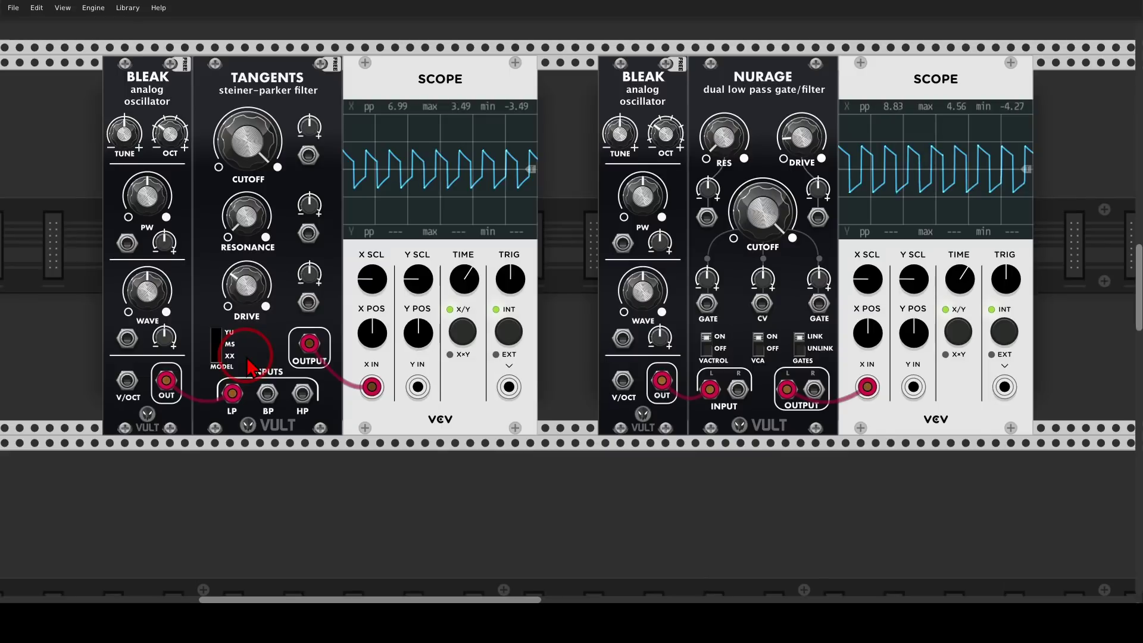
pyautogui.moveTo(247, 139); pyautogui.dragTo(275, 507)
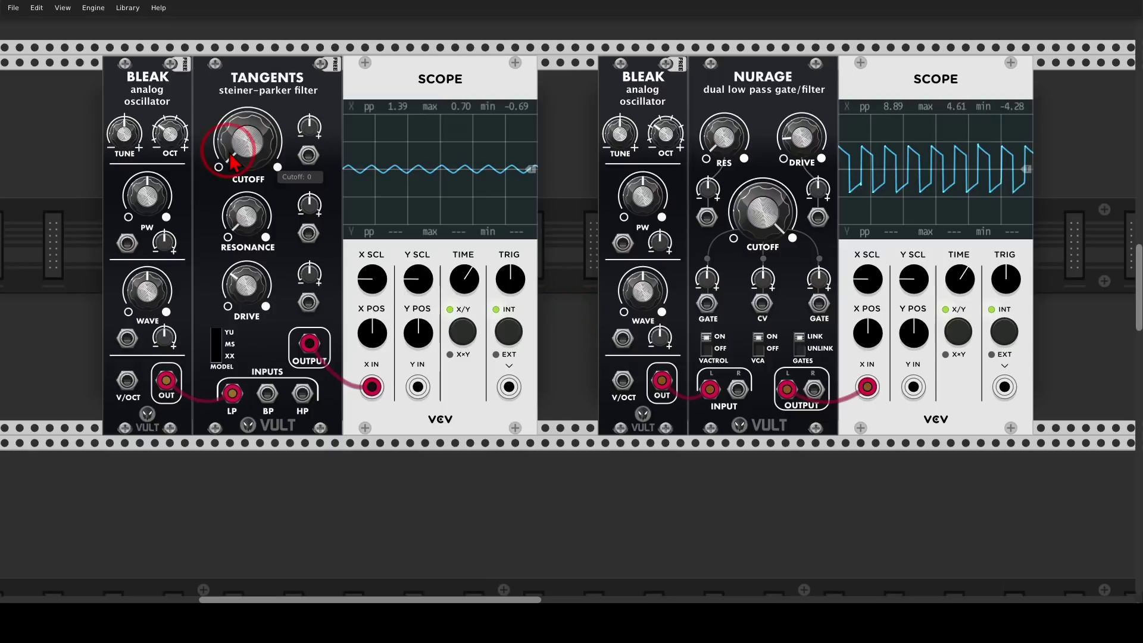
pyautogui.moveTo(540, 152)
pyautogui.mouseDown()
pyautogui.moveTo(354, 156)
pyautogui.moveTo(331, 170)
pyautogui.moveTo(382, 198)
pyautogui.moveTo(499, 206)
pyautogui.moveTo(566, 188)
pyautogui.moveTo(542, 157)
pyautogui.mouseUp()
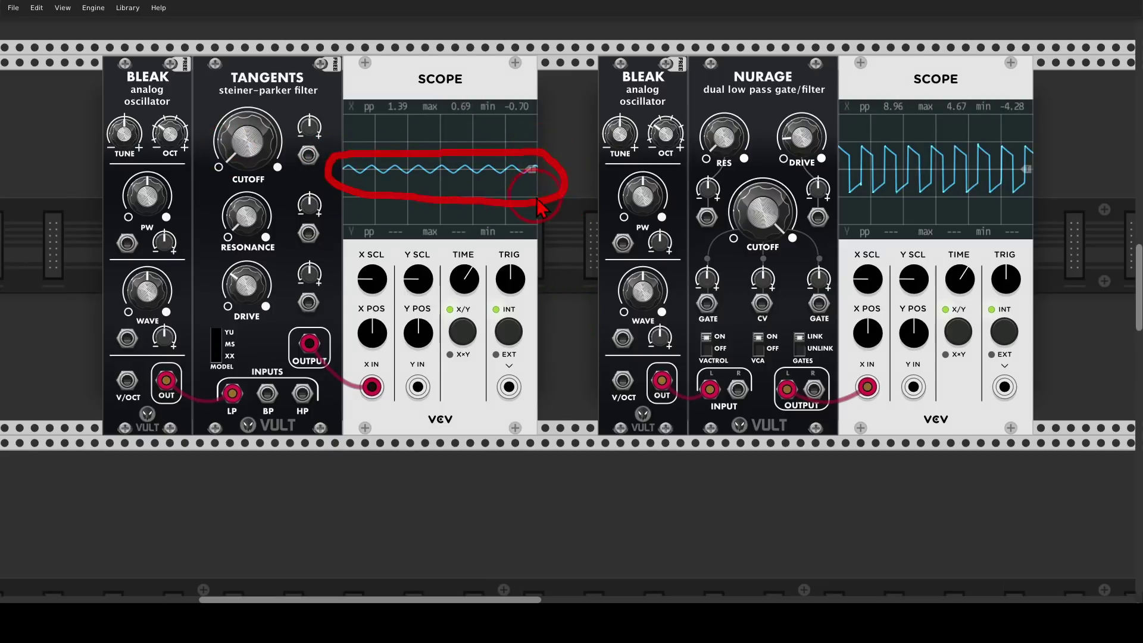
pyautogui.press('Escape')
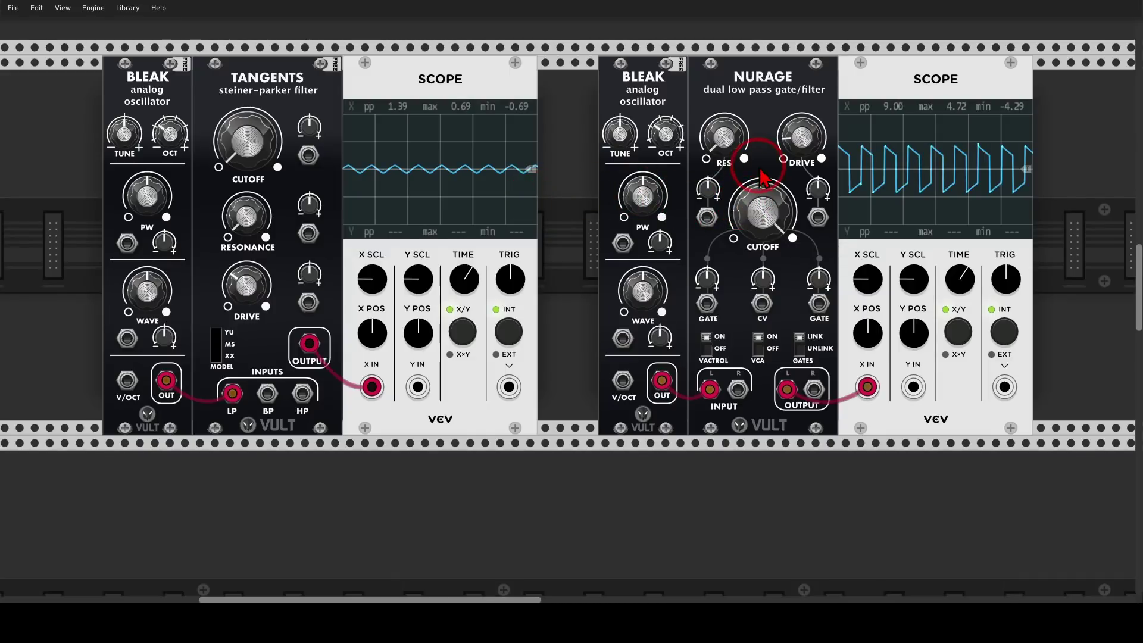
pyautogui.moveTo(759, 196); pyautogui.dragTo(571, 303)
pyautogui.moveTo(1048, 154)
pyautogui.mouseDown()
pyautogui.moveTo(870, 156)
pyautogui.moveTo(816, 169)
pyautogui.moveTo(961, 203)
pyautogui.moveTo(1040, 189)
pyautogui.moveTo(1042, 162)
pyautogui.mouseUp()
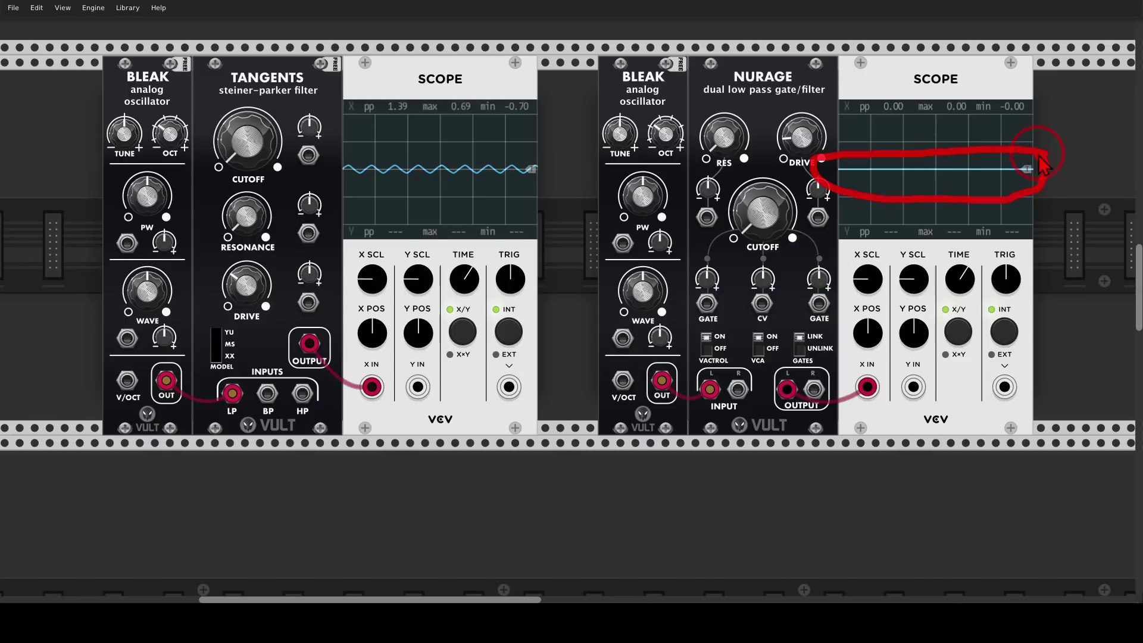
# - In the patch combining the Tangents filter with a VCA, turn Knob 1 of the Knobs module down to 0
pyautogui.scroll(-10, 759, 232)
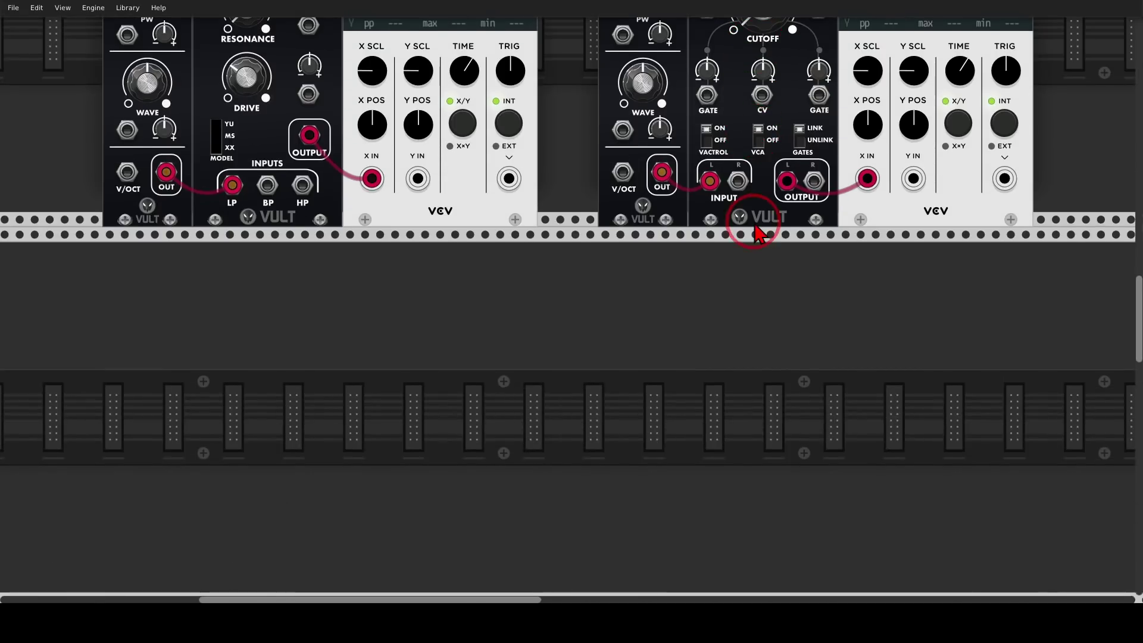
pyautogui.scroll(-5, 760, 231)
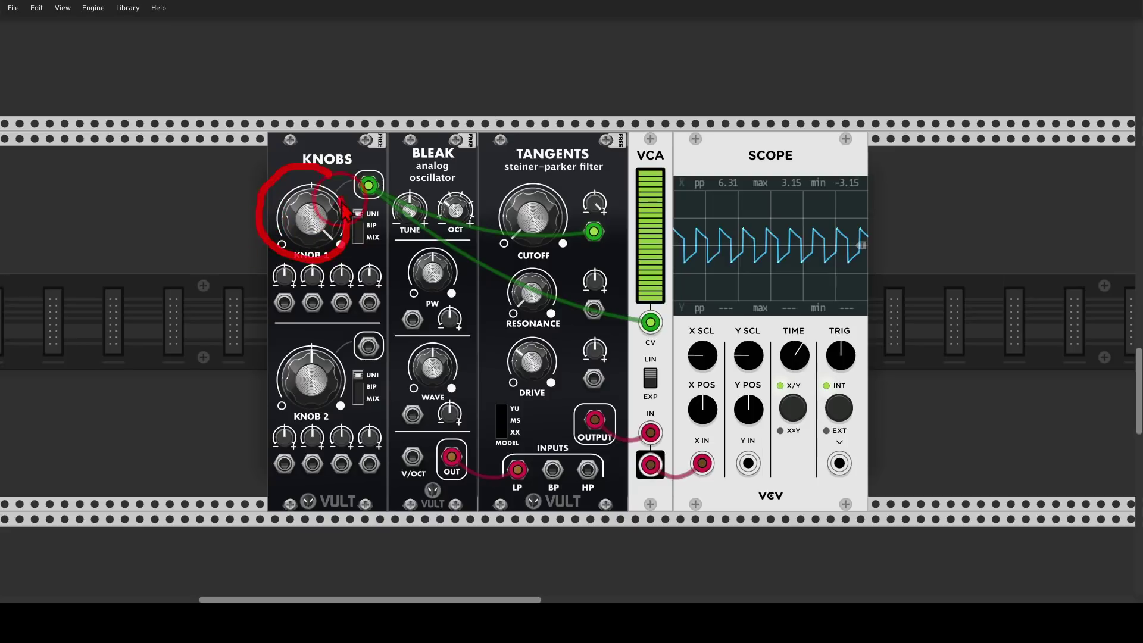
pyautogui.moveTo(349, 214)
pyautogui.mouseDown()
pyautogui.moveTo(488, 216)
pyautogui.moveTo(489, 237)
pyautogui.mouseUp()
pyautogui.moveTo(349, 237)
pyautogui.mouseDown()
pyautogui.moveTo(613, 253)
pyautogui.moveTo(611, 242)
pyautogui.moveTo(632, 240)
pyautogui.moveTo(616, 279)
pyautogui.mouseUp()
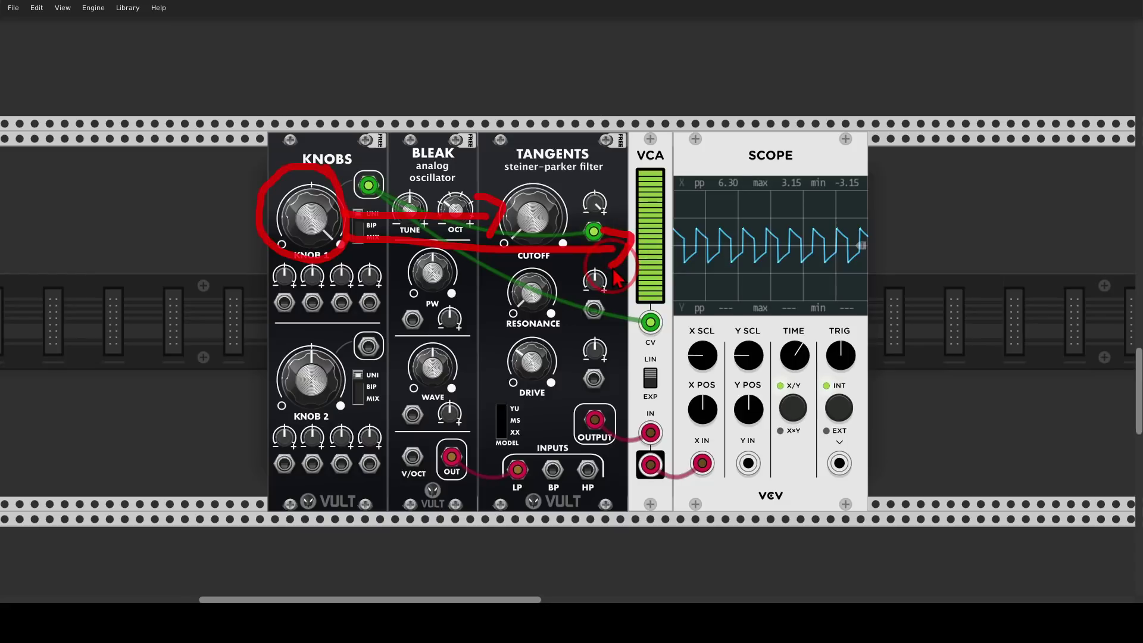
pyautogui.moveTo(851, 216)
pyautogui.mouseDown()
pyautogui.moveTo(682, 220)
pyautogui.moveTo(728, 295)
pyautogui.moveTo(872, 284)
pyautogui.moveTo(871, 244)
pyautogui.moveTo(851, 223)
pyautogui.mouseUp()
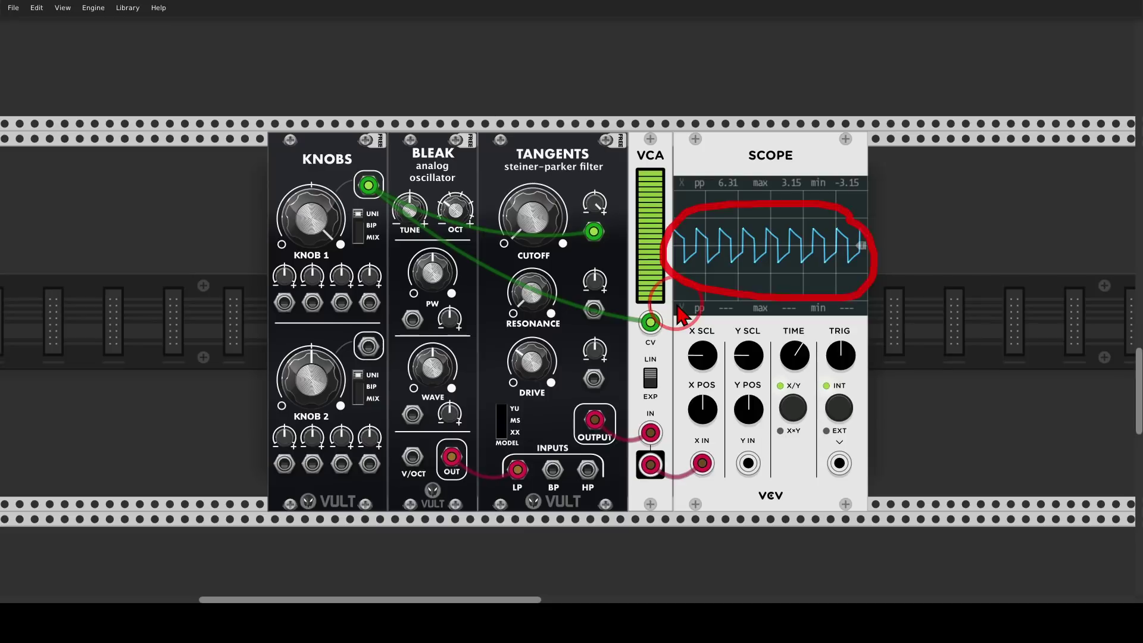
pyautogui.press('Escape')
pyautogui.moveTo(333, 238); pyautogui.dragTo(333, 592)
pyautogui.moveTo(330, 295); pyautogui.dragTo(331, 312)
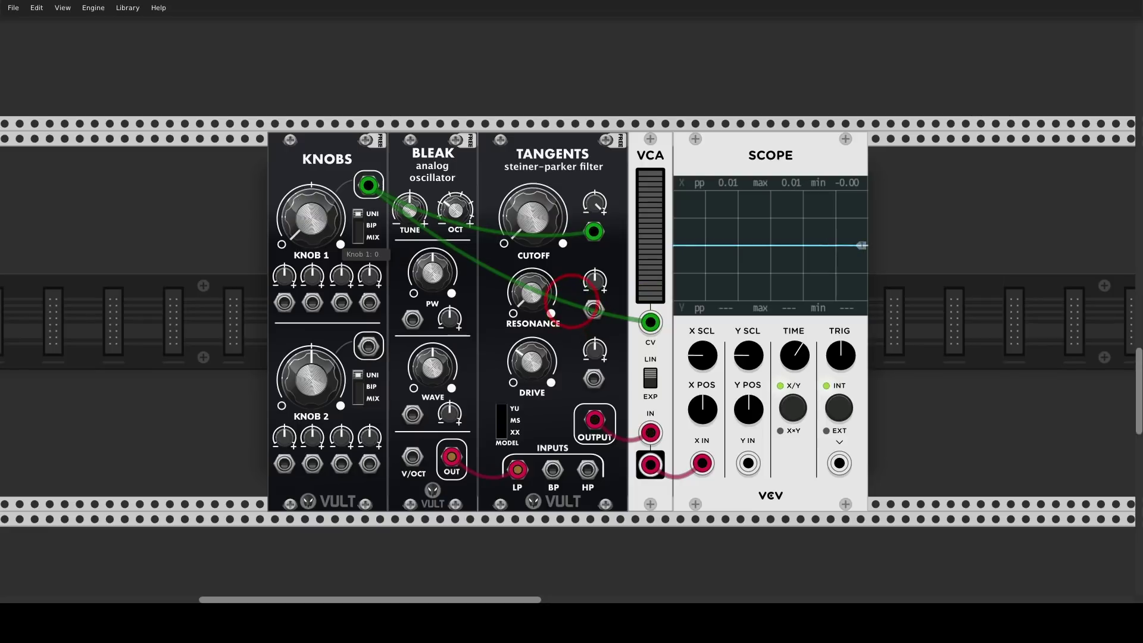
pyautogui.moveTo(870, 232)
pyautogui.mouseDown()
pyautogui.moveTo(774, 230)
pyautogui.moveTo(648, 249)
pyautogui.moveTo(886, 271)
pyautogui.moveTo(877, 240)
pyautogui.mouseUp()
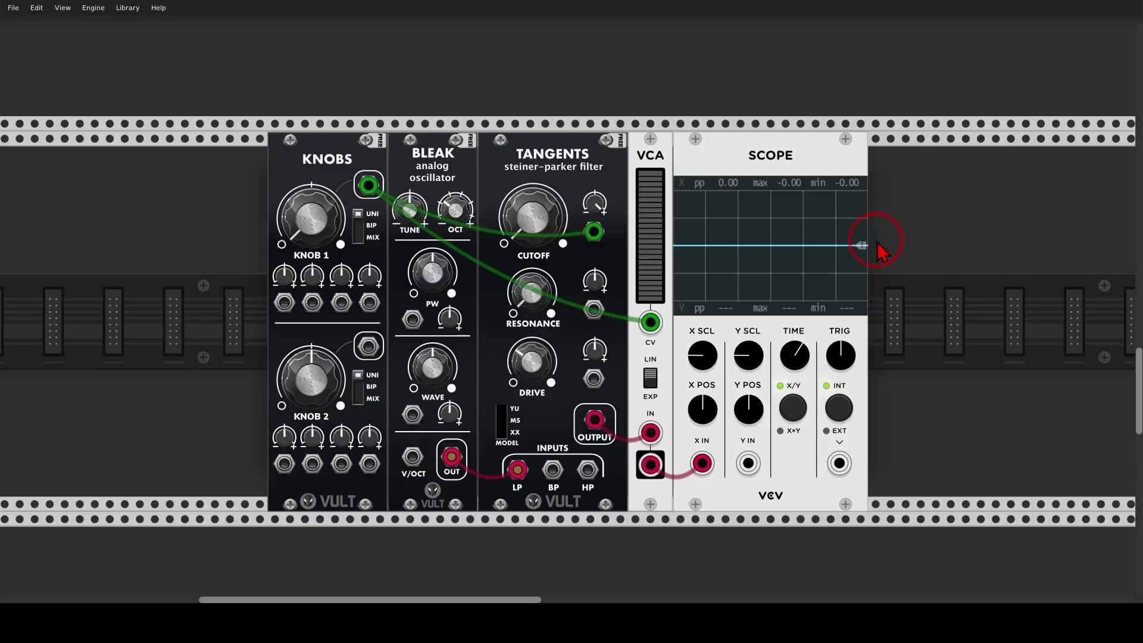
# - Examine how the LED light and Resistor labels relate to Knob 1's control of the Tangents filter and the VCA
pyautogui.scroll(-5, 877, 242)
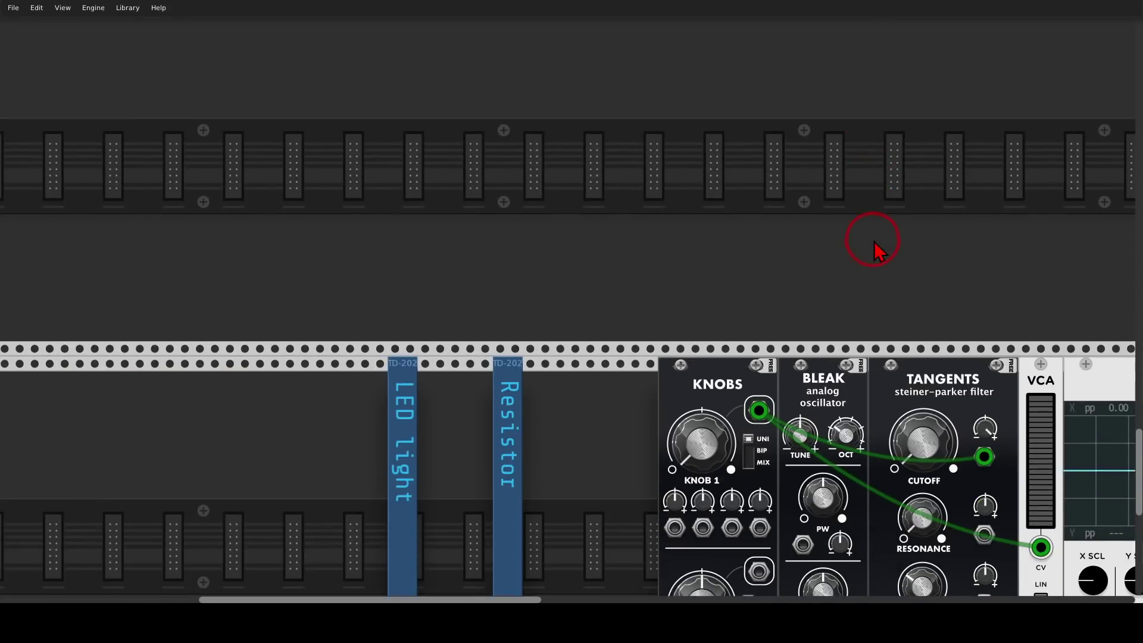
pyautogui.scroll(-3, 873, 240)
pyautogui.moveTo(848, 241); pyautogui.dragTo(637, 123)
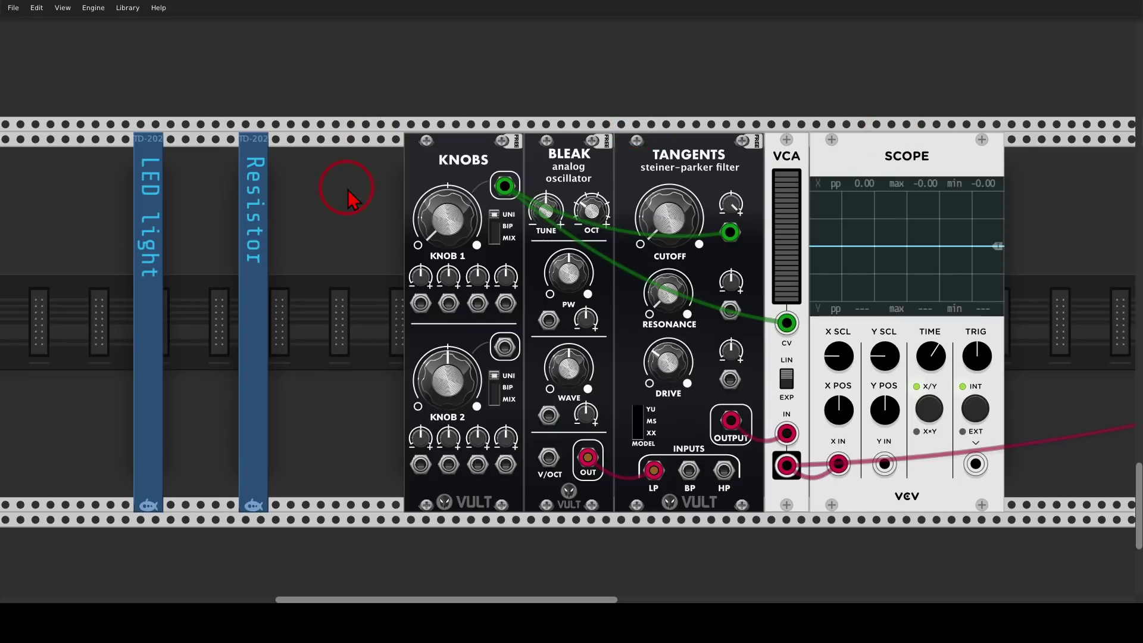
pyautogui.moveTo(173, 134)
pyautogui.mouseDown()
pyautogui.moveTo(120, 147)
pyautogui.moveTo(120, 214)
pyautogui.moveTo(181, 201)
pyautogui.moveTo(173, 148)
pyautogui.mouseUp()
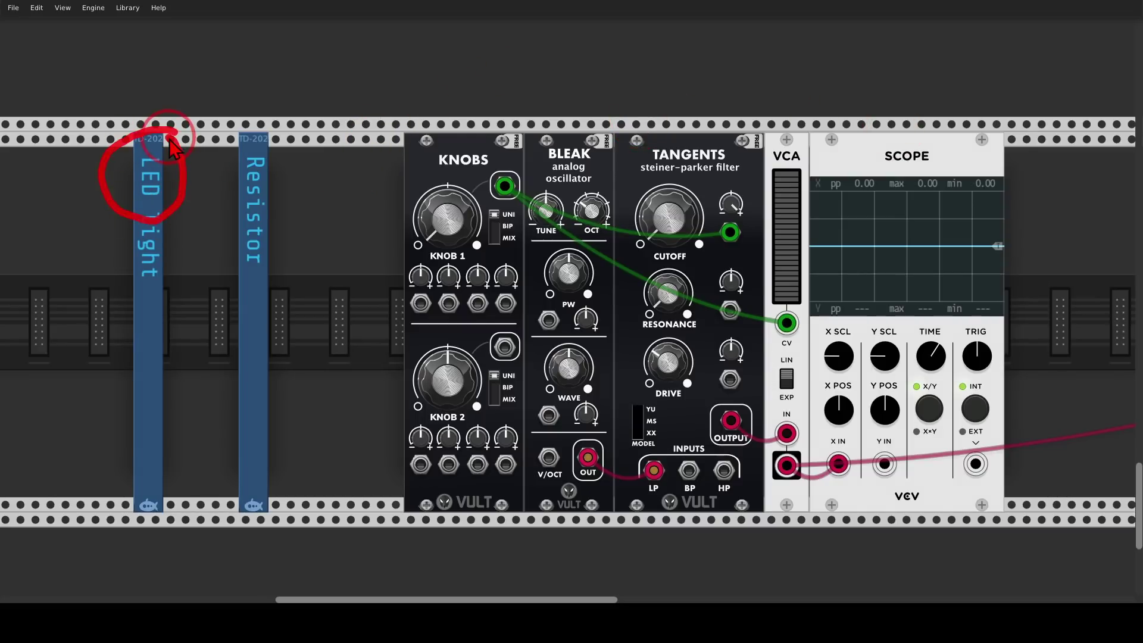
pyautogui.moveTo(293, 148)
pyautogui.mouseDown()
pyautogui.moveTo(225, 161)
pyautogui.moveTo(249, 272)
pyautogui.moveTo(312, 184)
pyautogui.moveTo(292, 148)
pyautogui.mouseUp()
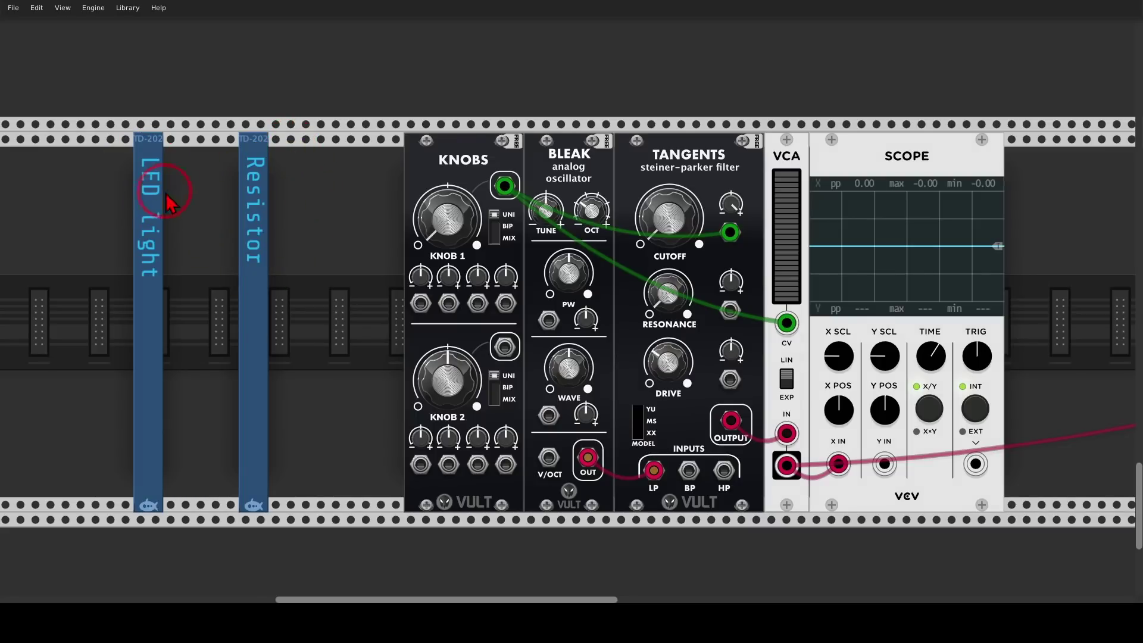
pyautogui.moveTo(166, 189); pyautogui.dragTo(213, 172)
pyautogui.moveTo(176, 221); pyautogui.dragTo(226, 221)
pyautogui.moveTo(177, 250)
pyautogui.mouseDown()
pyautogui.moveTo(222, 260)
pyautogui.moveTo(191, 293)
pyautogui.moveTo(208, 322)
pyautogui.mouseUp()
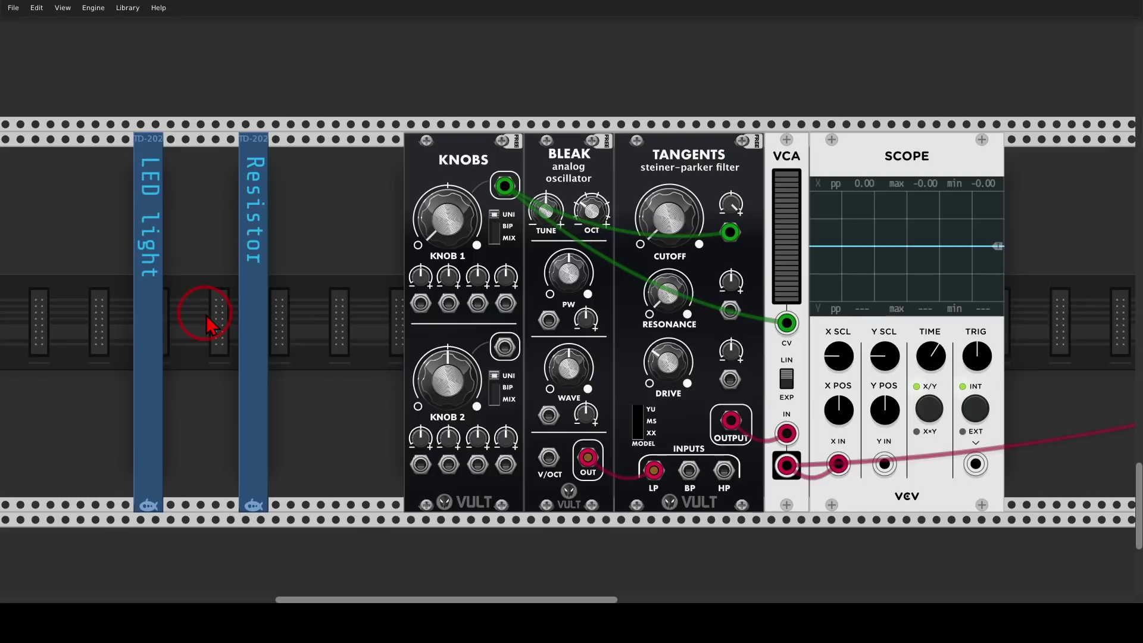
pyautogui.moveTo(476, 218)
pyautogui.mouseDown()
pyautogui.moveTo(416, 194)
pyautogui.moveTo(408, 266)
pyautogui.moveTo(474, 272)
pyautogui.moveTo(486, 220)
pyautogui.moveTo(465, 183)
pyautogui.moveTo(481, 217)
pyautogui.moveTo(625, 226)
pyautogui.moveTo(591, 250)
pyautogui.moveTo(627, 269)
pyautogui.mouseUp()
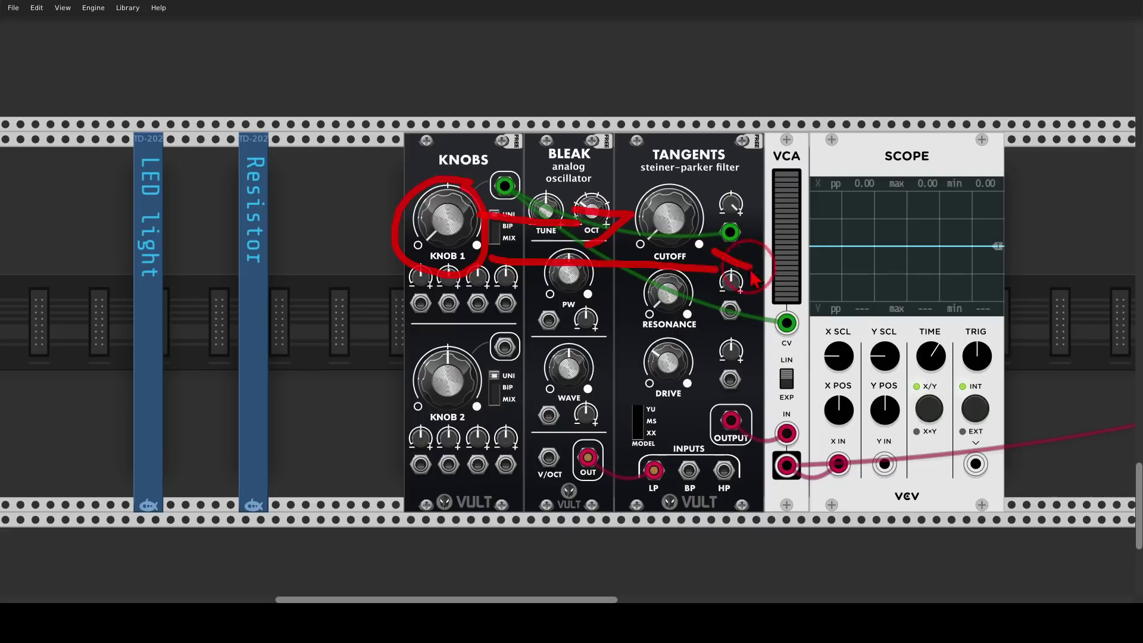
pyautogui.moveTo(179, 198); pyautogui.dragTo(227, 179)
pyautogui.moveTo(188, 230); pyautogui.dragTo(229, 218)
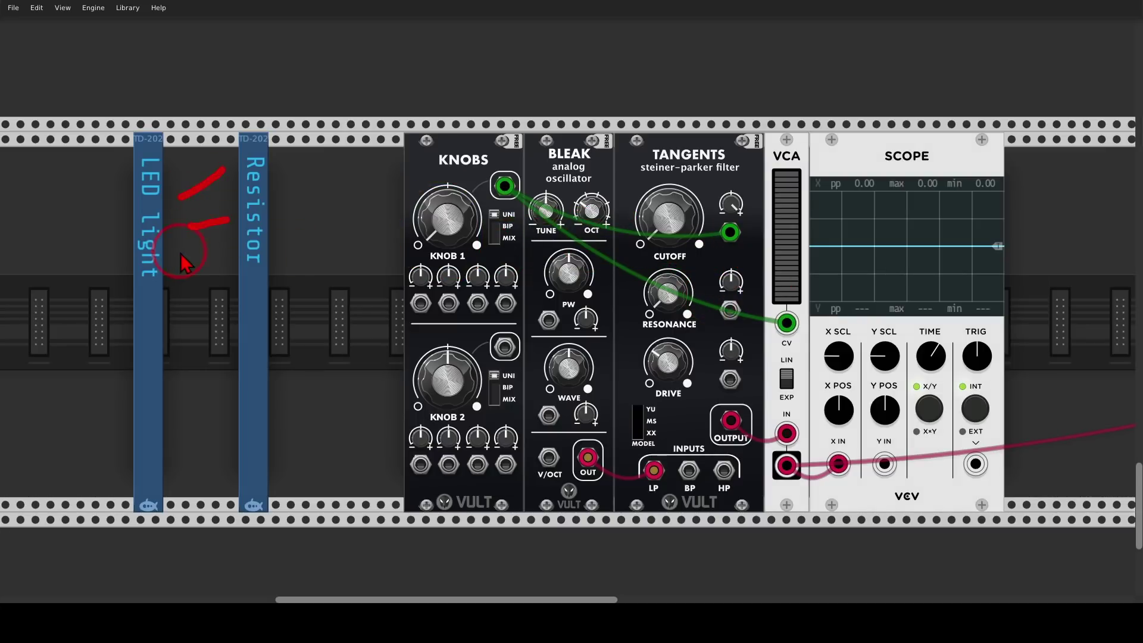
pyautogui.moveTo(175, 253); pyautogui.dragTo(223, 267)
pyautogui.moveTo(175, 284); pyautogui.dragTo(212, 316)
# - Sweep Knob 1 from 0 up to 1 in the patch beside the LED light and Resistor labels
pyautogui.moveTo(451, 241); pyautogui.dragTo(451, 536)
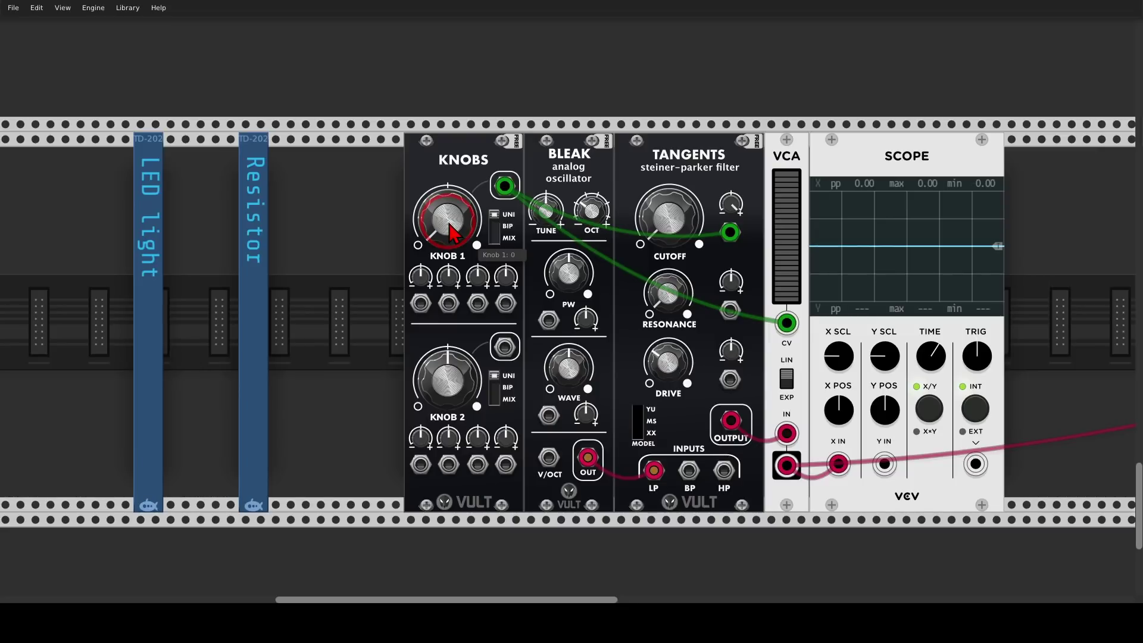
pyautogui.moveTo(453, 232)
pyautogui.mouseDown()
pyautogui.moveTo(570, 303)
pyautogui.moveTo(565, 321)
pyautogui.moveTo(570, 286)
pyautogui.moveTo(451, 232)
pyautogui.moveTo(567, 301)
pyautogui.moveTo(568, 289)
pyautogui.moveTo(452, 232)
pyautogui.mouseUp()
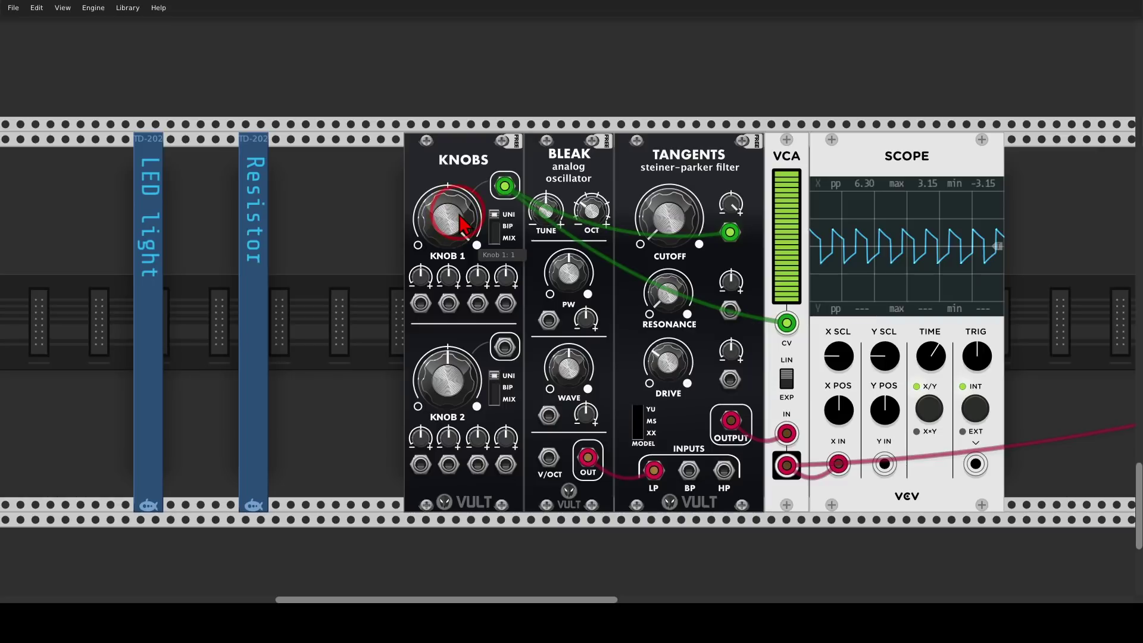
pyautogui.moveTo(456, 215)
pyautogui.mouseDown()
pyautogui.moveTo(571, 300)
pyautogui.moveTo(569, 273)
pyautogui.moveTo(571, 345)
pyautogui.mouseUp()
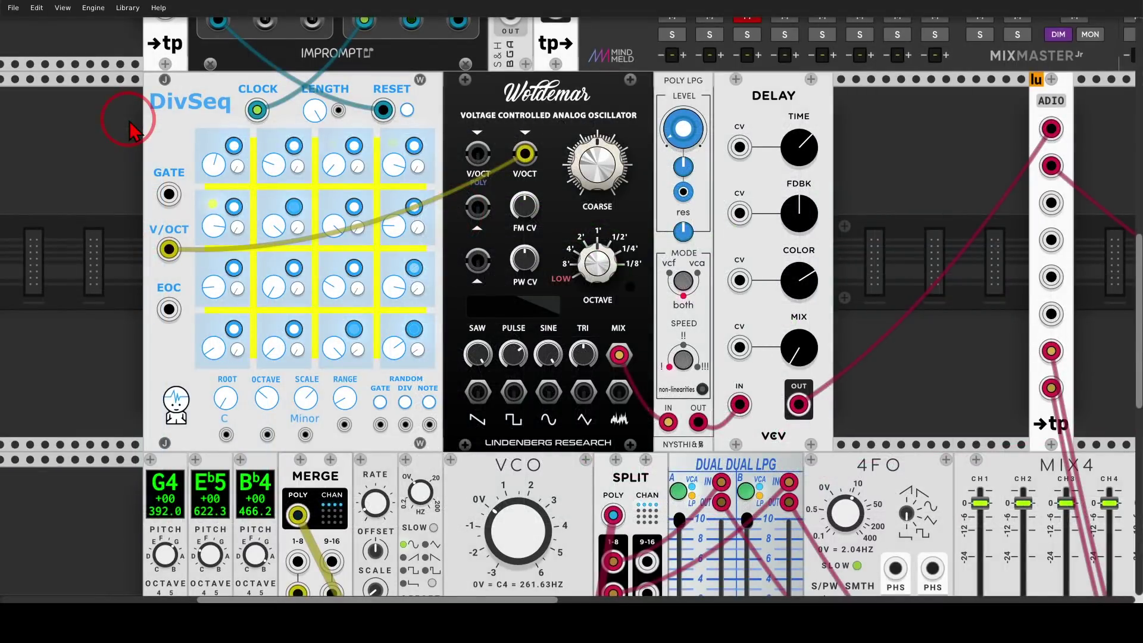
# - Patch the DivSeq gate output into the Poly LPG's level CV input and turn up the level CV amount
pyautogui.moveTo(219, 87)
pyautogui.mouseDown()
pyautogui.moveTo(135, 118)
pyautogui.moveTo(209, 142)
pyautogui.moveTo(244, 111)
pyautogui.moveTo(224, 82)
pyautogui.mouseUp()
pyautogui.moveTo(209, 139)
pyautogui.mouseDown()
pyautogui.moveTo(470, 142)
pyautogui.moveTo(464, 134)
pyautogui.moveTo(477, 160)
pyautogui.mouseUp()
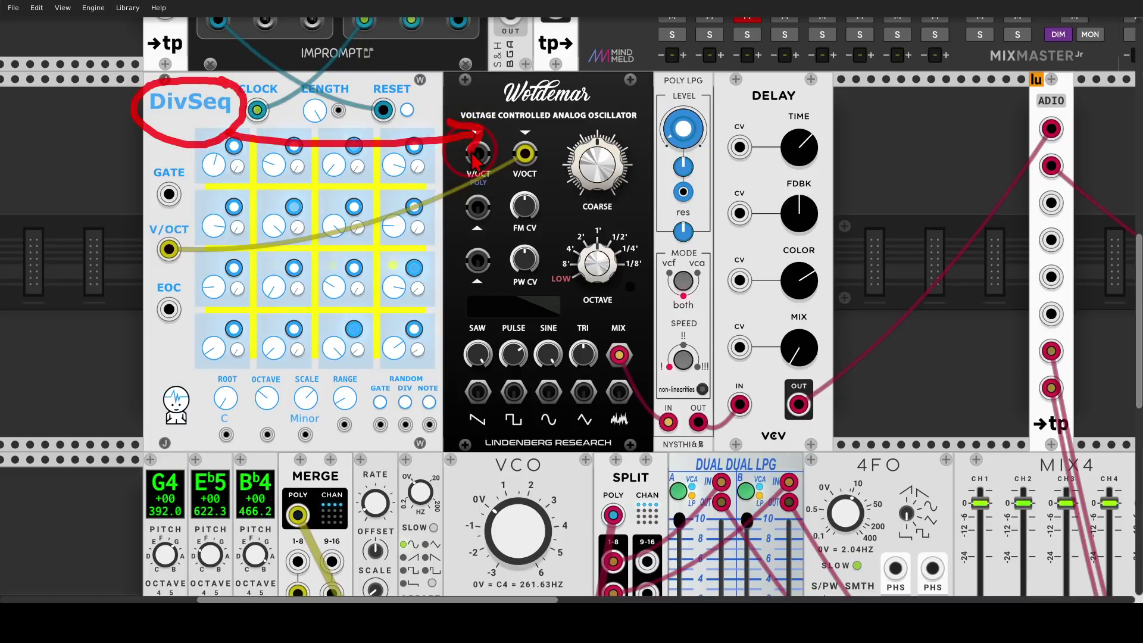
pyautogui.press('Escape')
pyautogui.moveTo(706, 76)
pyautogui.mouseDown()
pyautogui.moveTo(660, 72)
pyautogui.moveTo(653, 92)
pyautogui.moveTo(690, 108)
pyautogui.moveTo(709, 84)
pyautogui.mouseUp()
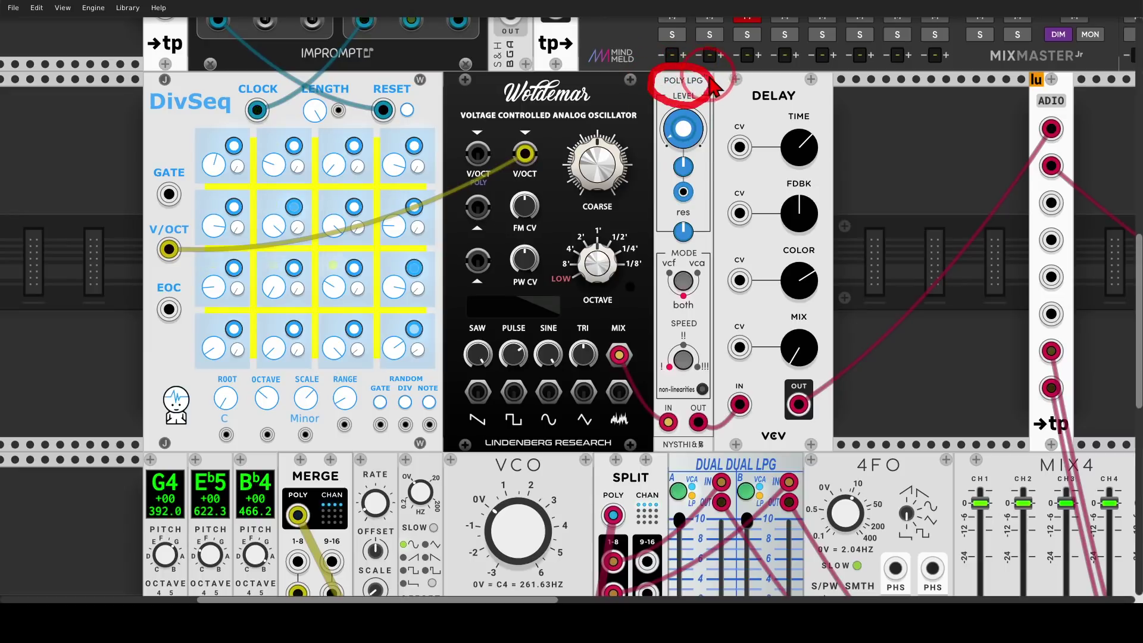
pyautogui.moveTo(827, 304)
pyautogui.mouseDown()
pyautogui.moveTo(781, 299)
pyautogui.moveTo(753, 350)
pyautogui.moveTo(809, 394)
pyautogui.moveTo(844, 332)
pyautogui.moveTo(828, 313)
pyautogui.mouseUp()
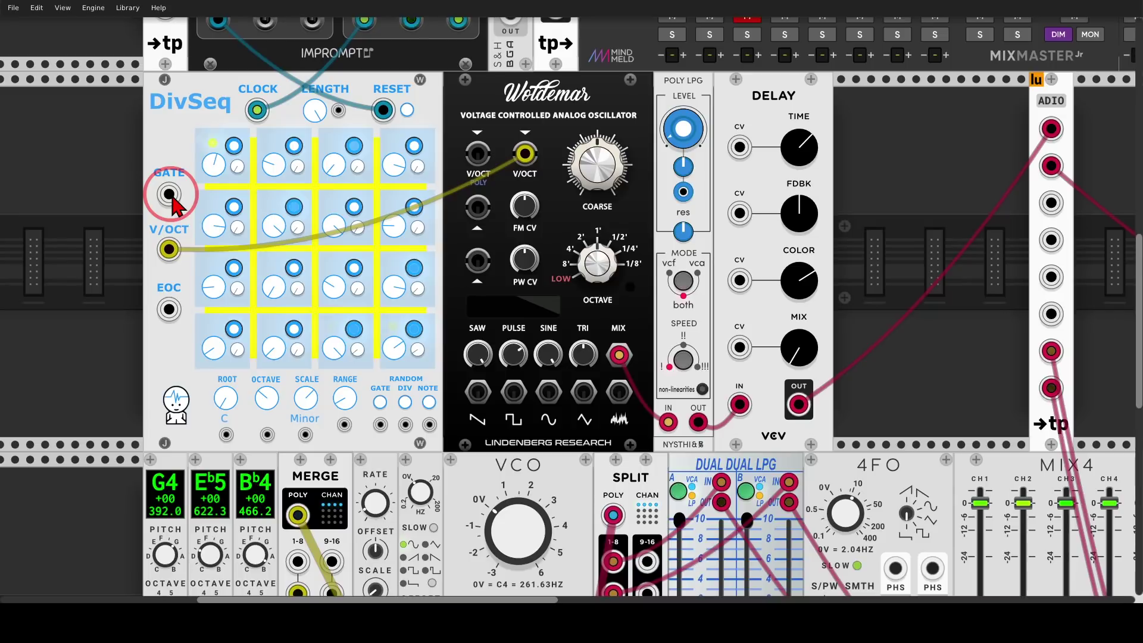
pyautogui.moveTo(169, 194); pyautogui.dragTo(683, 192)
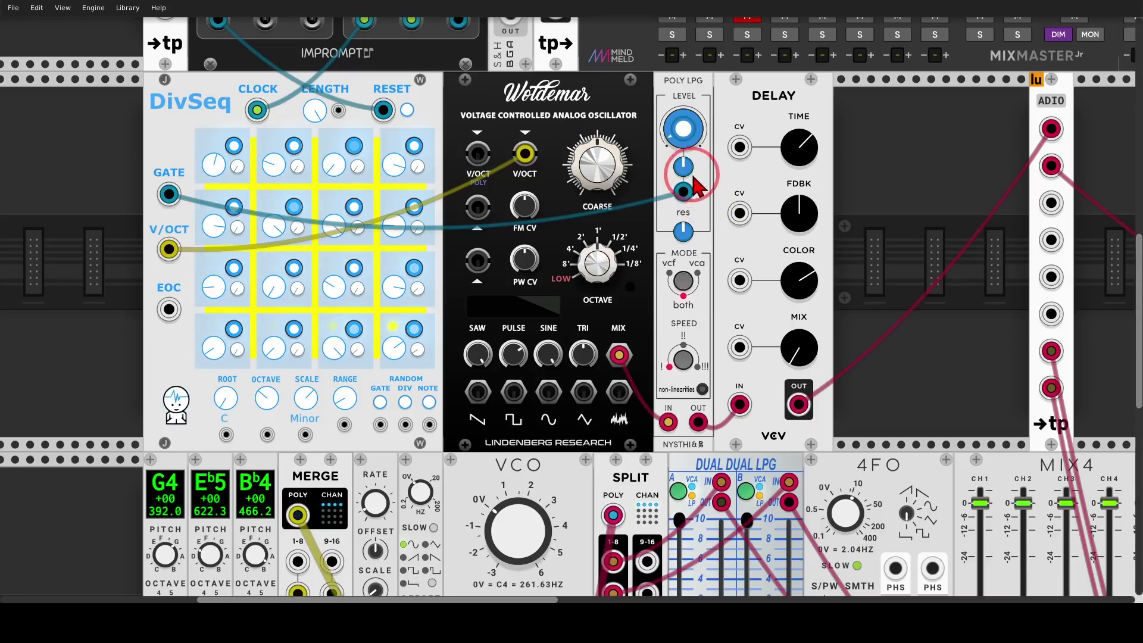
pyautogui.moveTo(685, 168); pyautogui.dragTo(685, 114)
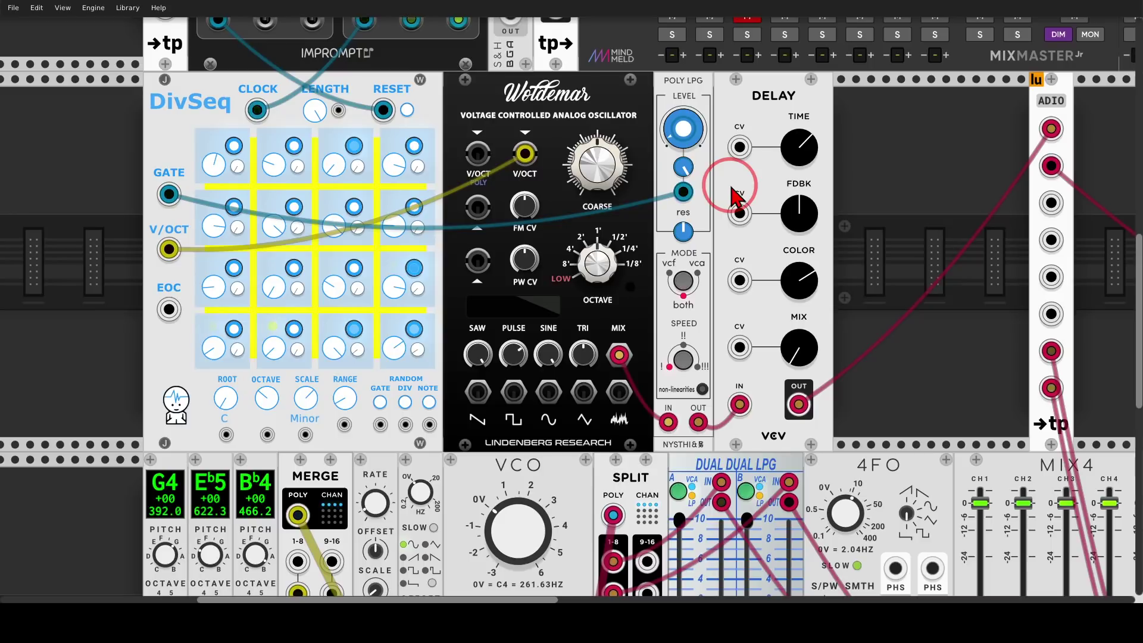
# - Switch the Poly LPG to vcf mode, try a higher resonance and reset the resonance to 0.5
pyautogui.moveTo(703, 243)
pyautogui.mouseDown()
pyautogui.moveTo(654, 266)
pyautogui.moveTo(661, 298)
pyautogui.moveTo(705, 325)
pyautogui.mouseUp()
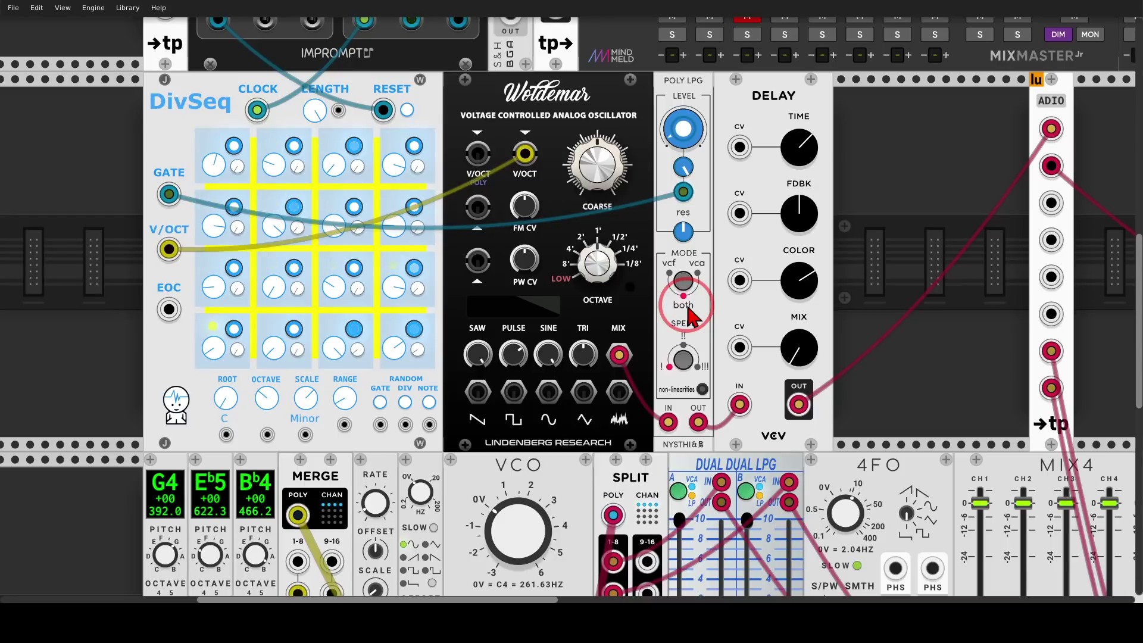
pyautogui.moveTo(689, 315); pyautogui.dragTo(689, 293)
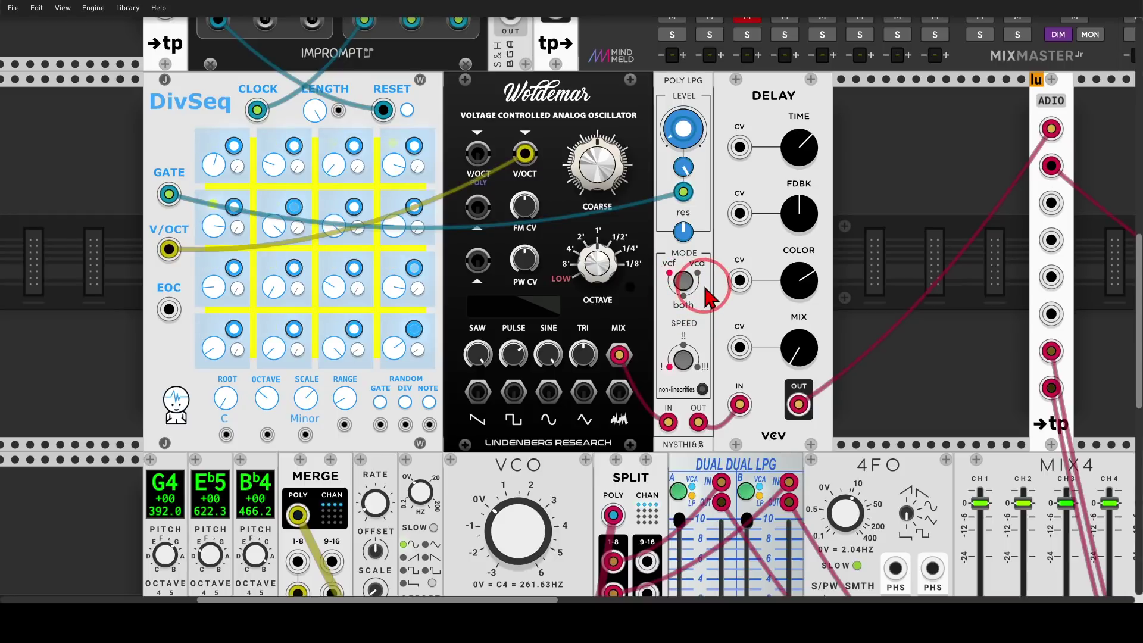
pyautogui.moveTo(689, 237); pyautogui.dragTo(688, 128)
pyautogui.doubleClick(689, 237)
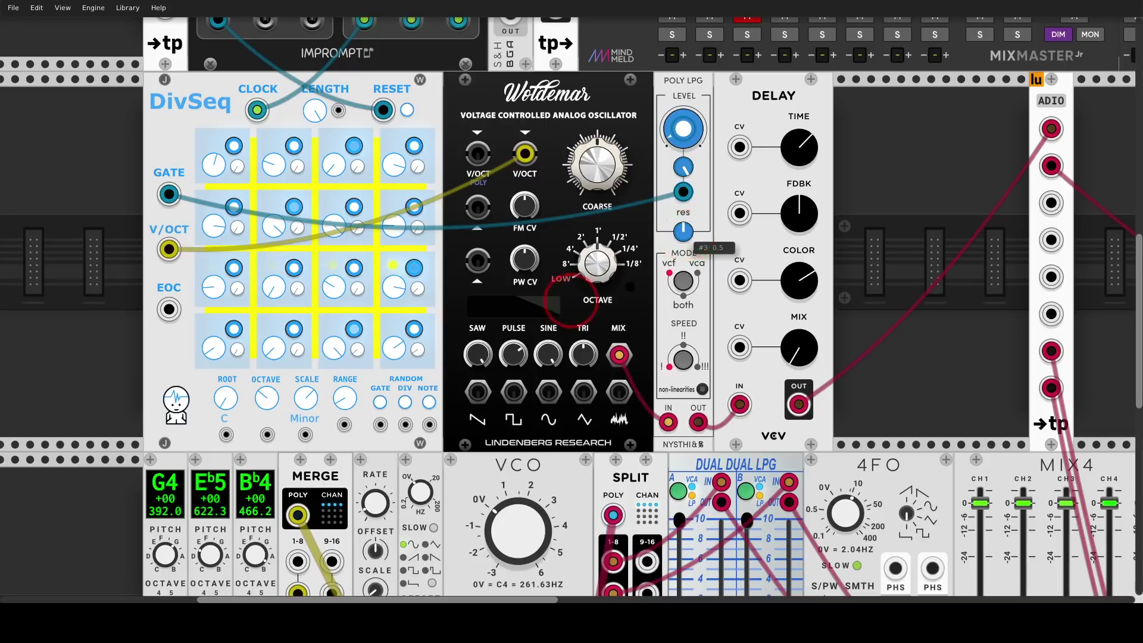
# - Try the Poly LPG in vca mode and return its mode to both
pyautogui.click(686, 282)
pyautogui.click(683, 279)
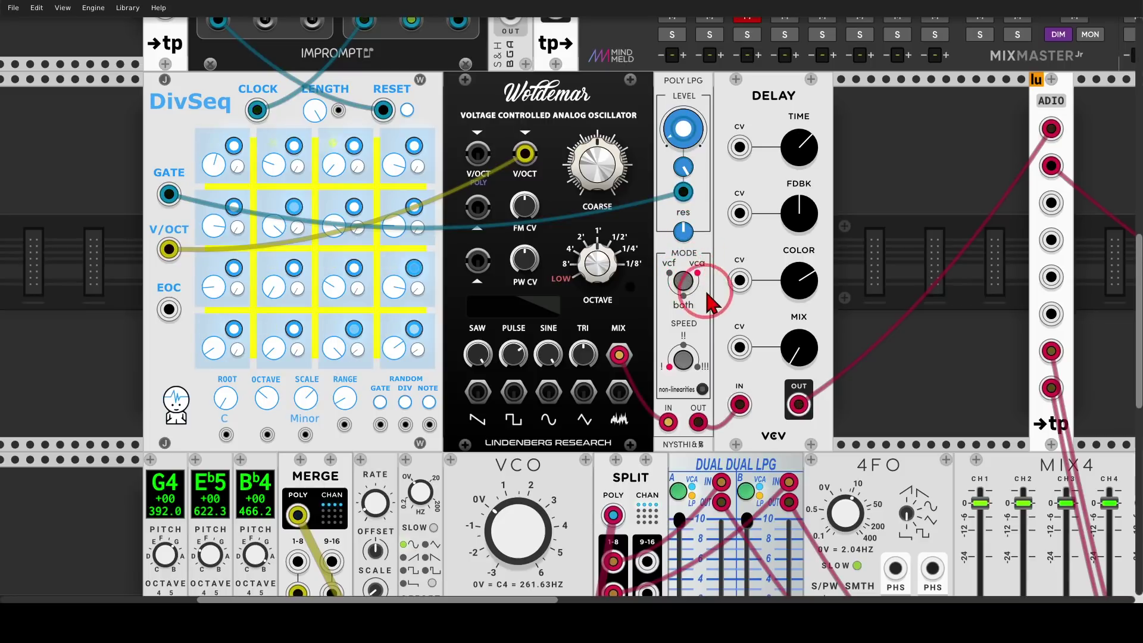
pyautogui.moveTo(708, 301); pyautogui.dragTo(717, 308)
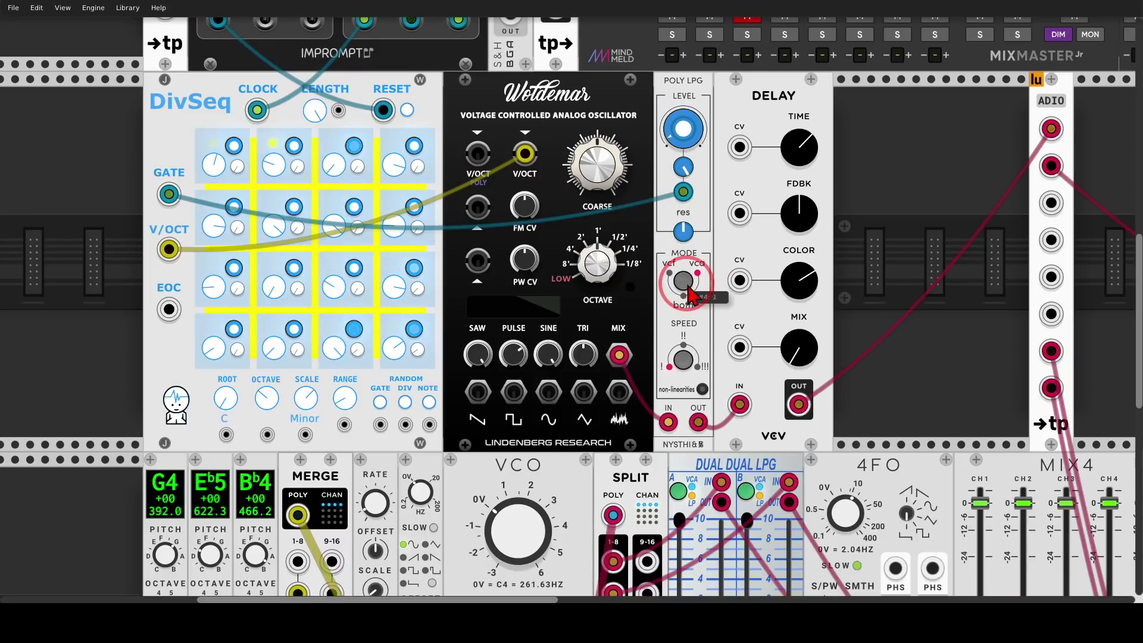
pyautogui.moveTo(689, 293); pyautogui.dragTo(707, 309)
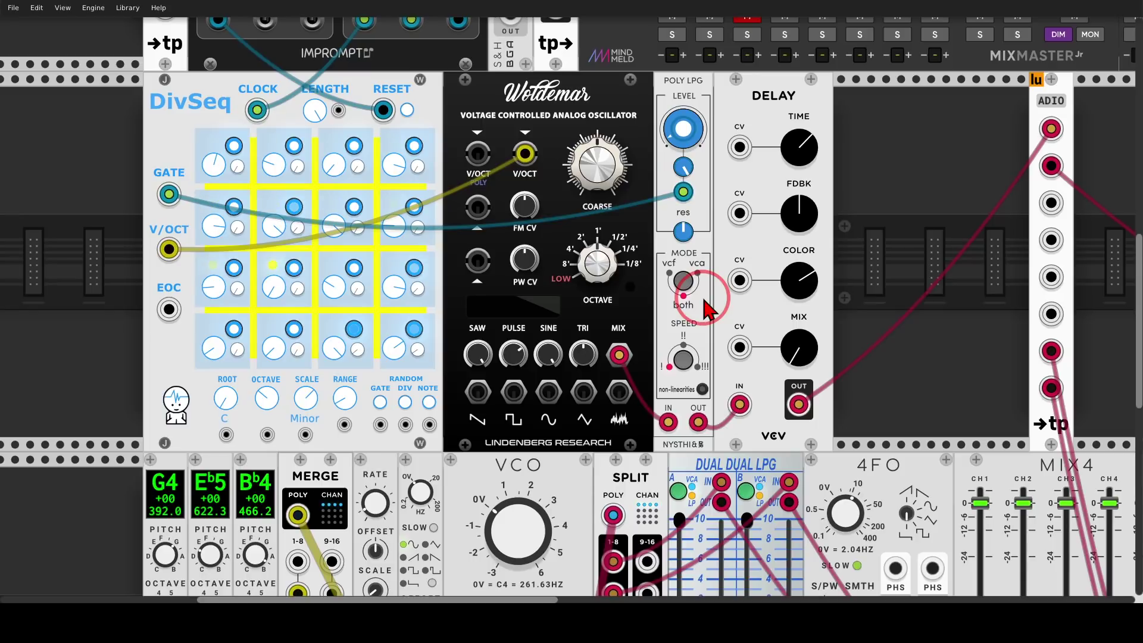
# - Try the Poly LPG's medium (!!) and fast (!!!) speed settings and return the speed to slow (!)
pyautogui.moveTo(702, 314)
pyautogui.mouseDown()
pyautogui.moveTo(652, 330)
pyautogui.moveTo(644, 371)
pyautogui.moveTo(673, 399)
pyautogui.moveTo(719, 398)
pyautogui.moveTo(724, 349)
pyautogui.moveTo(708, 329)
pyautogui.mouseUp()
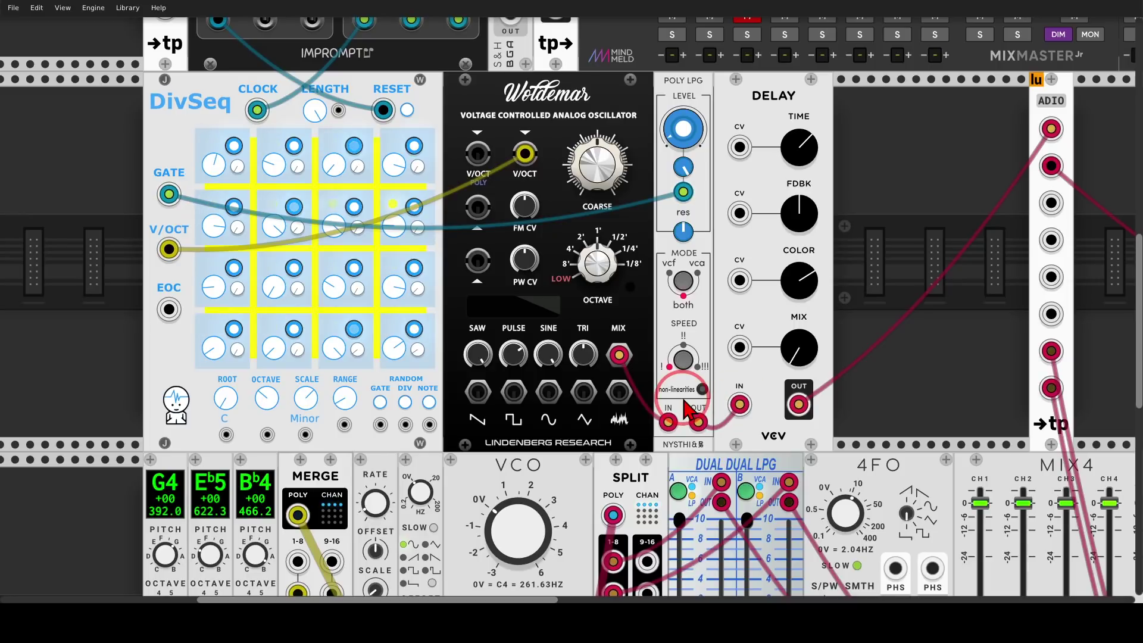
pyautogui.moveTo(690, 374)
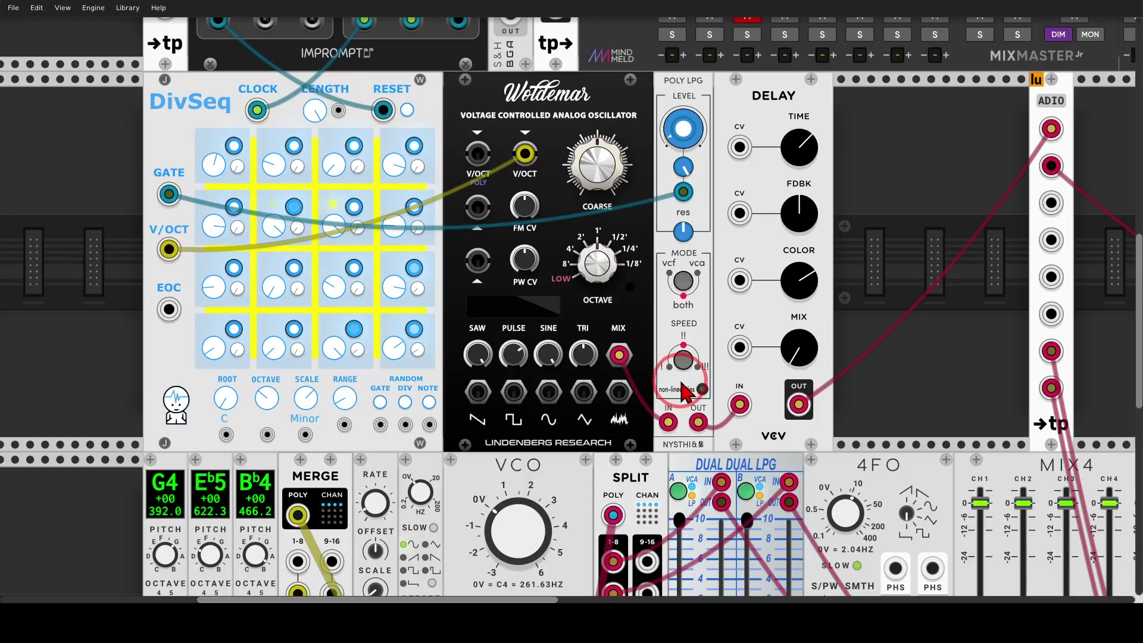
pyautogui.moveTo(683, 366); pyautogui.dragTo(723, 338)
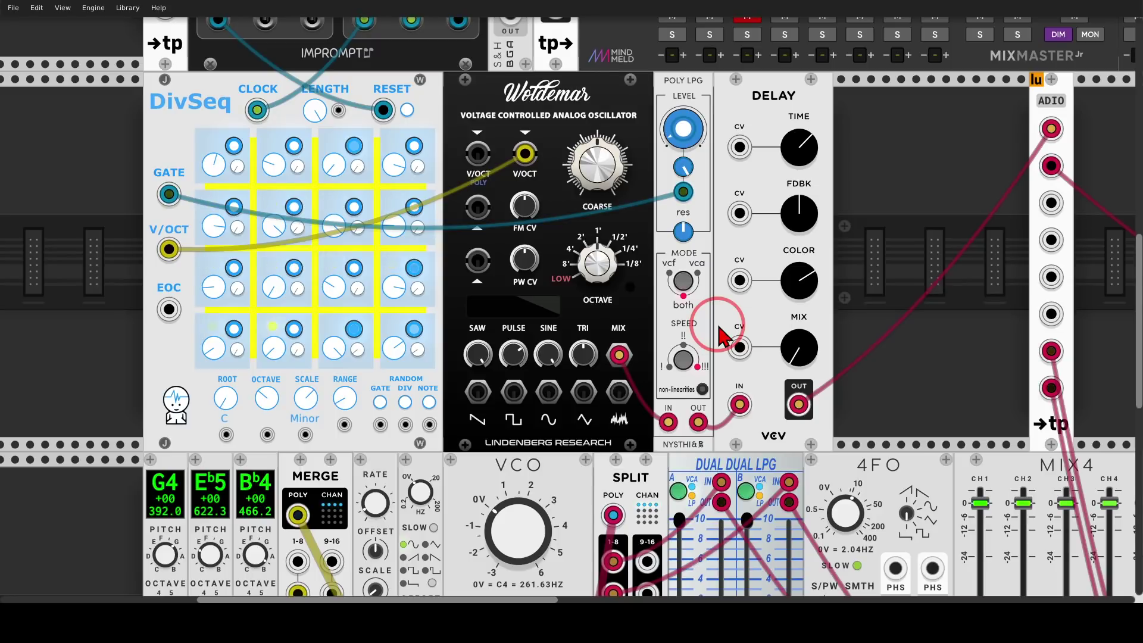
pyautogui.moveTo(720, 337); pyautogui.dragTo(712, 352)
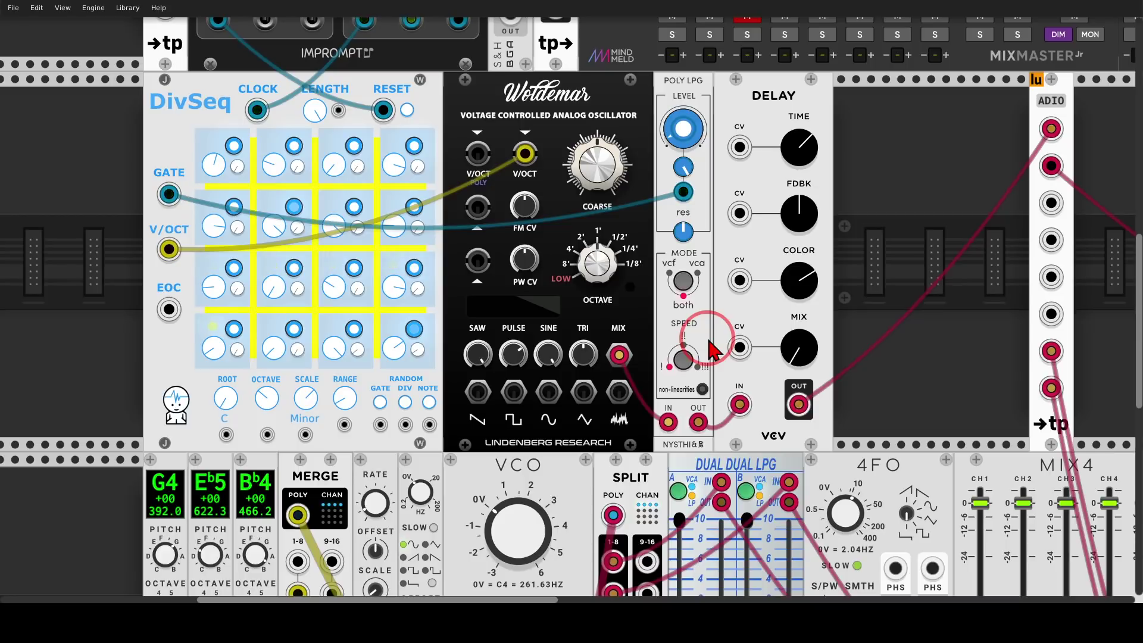
# - Turn up the mix on the Delay module that follows the Poly LPG
pyautogui.moveTo(786, 340)
pyautogui.mouseDown()
pyautogui.moveTo(587, 285)
pyautogui.moveTo(569, 298)
pyautogui.moveTo(799, 338)
pyautogui.mouseUp()
pyautogui.moveTo(571, 301); pyautogui.dragTo(570, 303)
pyautogui.moveTo(594, 264); pyautogui.dragTo(570, 300)
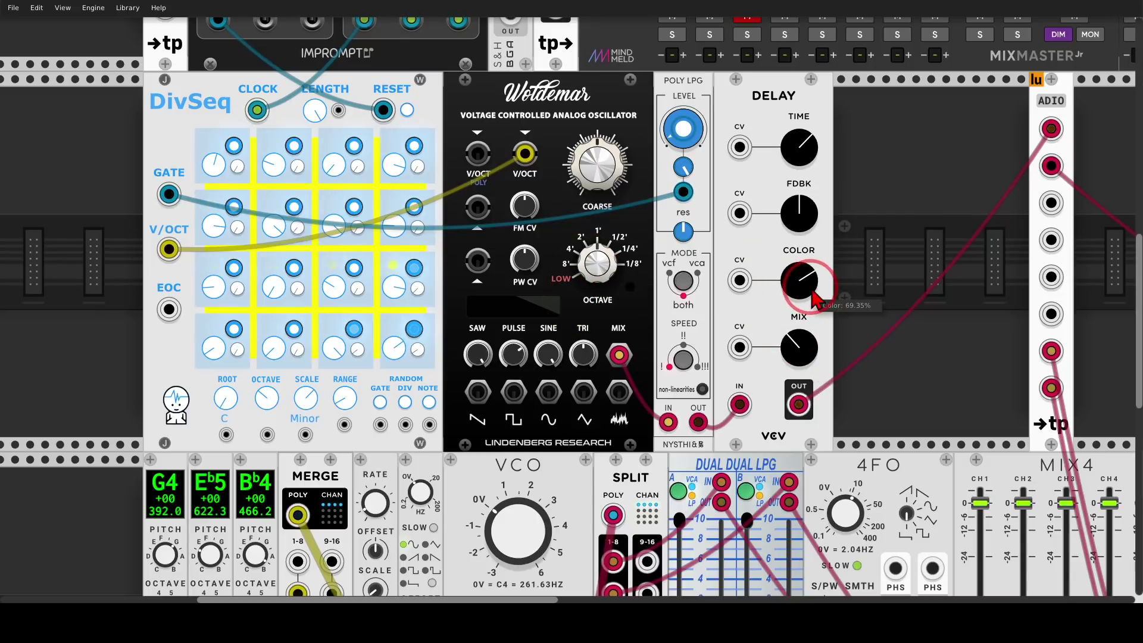
# - Sweep the VCA bias and LPF bias on the Bogaudio LPG fed by white noise, leaving the LPF cutoff at 5314.8 Hz
pyautogui.moveTo(933, 233); pyautogui.dragTo(170, 243)
pyautogui.moveTo(412, 226); pyautogui.dragTo(348, 246)
pyautogui.moveTo(443, 189)
pyautogui.mouseDown()
pyautogui.moveTo(425, 160)
pyautogui.moveTo(479, 172)
pyautogui.moveTo(459, 147)
pyautogui.moveTo(481, 186)
pyautogui.moveTo(571, 227)
pyautogui.moveTo(564, 205)
pyautogui.moveTo(590, 228)
pyautogui.moveTo(572, 253)
pyautogui.mouseUp()
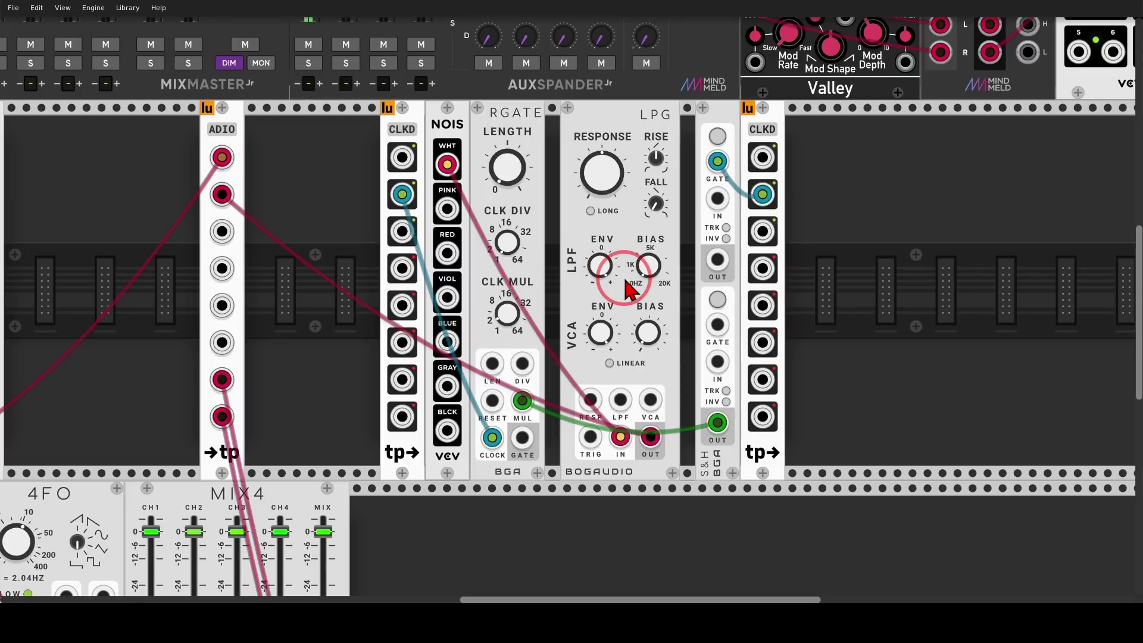
pyautogui.moveTo(679, 292)
pyautogui.mouseDown()
pyautogui.moveTo(580, 373)
pyautogui.moveTo(663, 351)
pyautogui.moveTo(682, 290)
pyautogui.mouseUp()
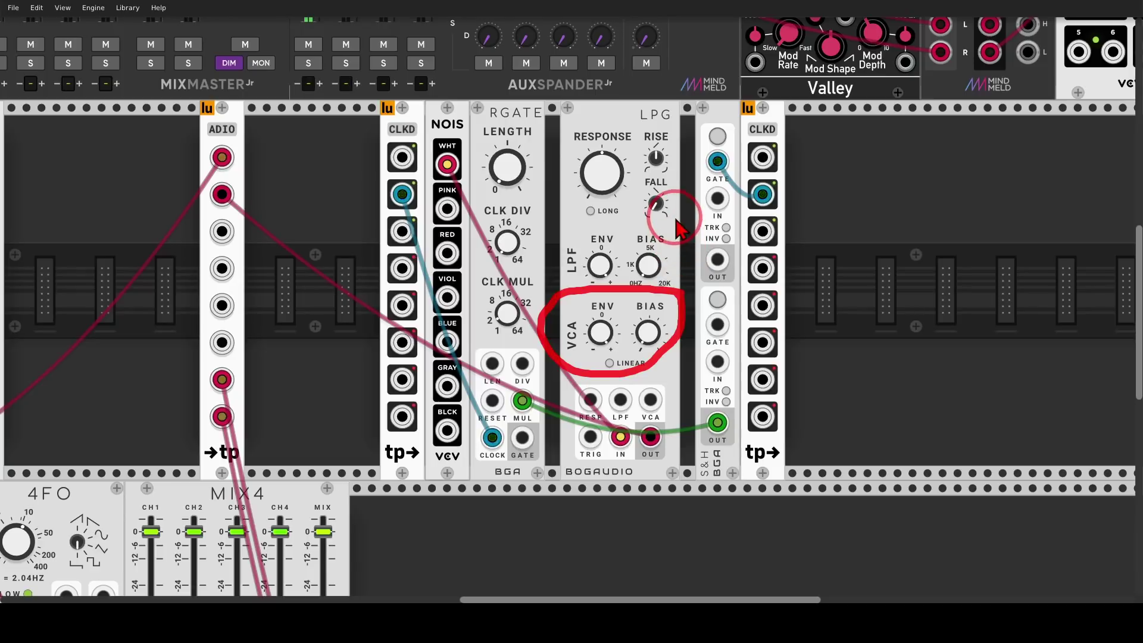
pyautogui.moveTo(678, 217)
pyautogui.mouseDown()
pyautogui.moveTo(575, 237)
pyautogui.moveTo(560, 272)
pyautogui.moveTo(663, 291)
pyautogui.moveTo(666, 235)
pyautogui.mouseUp()
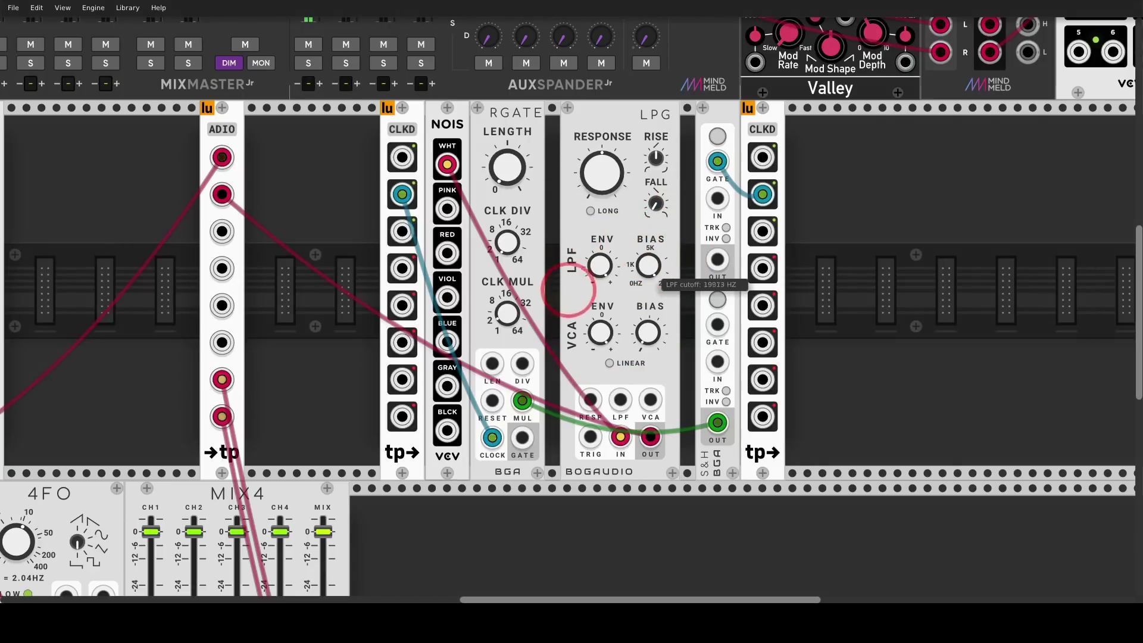
pyautogui.moveTo(648, 333); pyautogui.dragTo(567, 293)
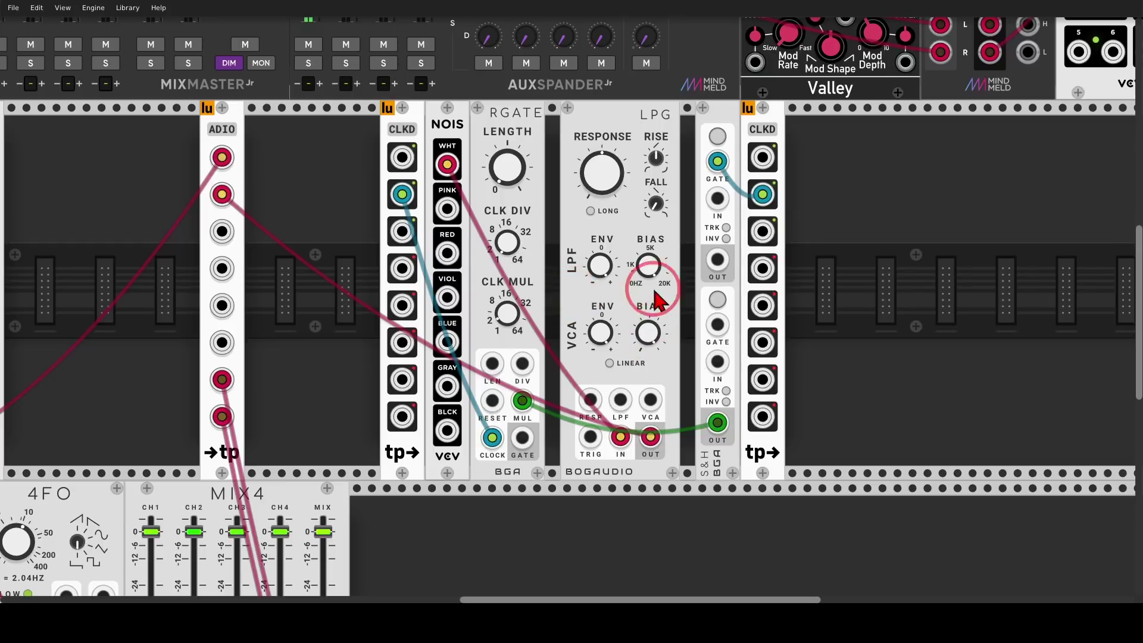
pyautogui.moveTo(649, 267); pyautogui.dragTo(568, 291)
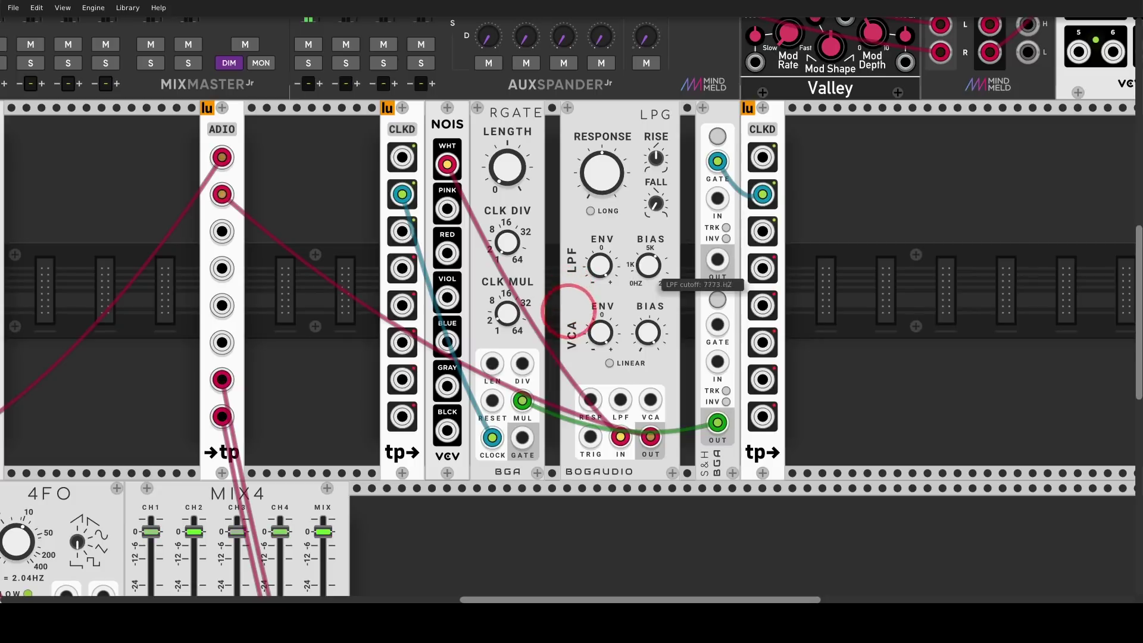
pyautogui.moveTo(572, 296); pyautogui.dragTo(570, 286)
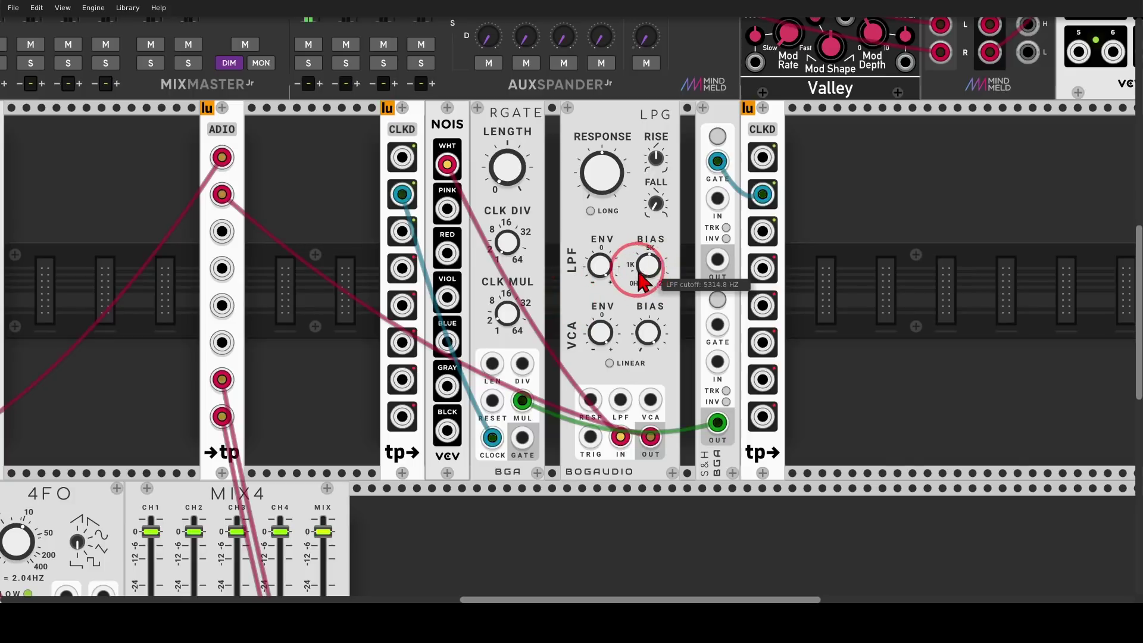
# - Trace the S&H output cable to the NOIS channel's pan input on the MixMaster Jr
pyautogui.moveTo(313, 161); pyautogui.dragTo(905, 495)
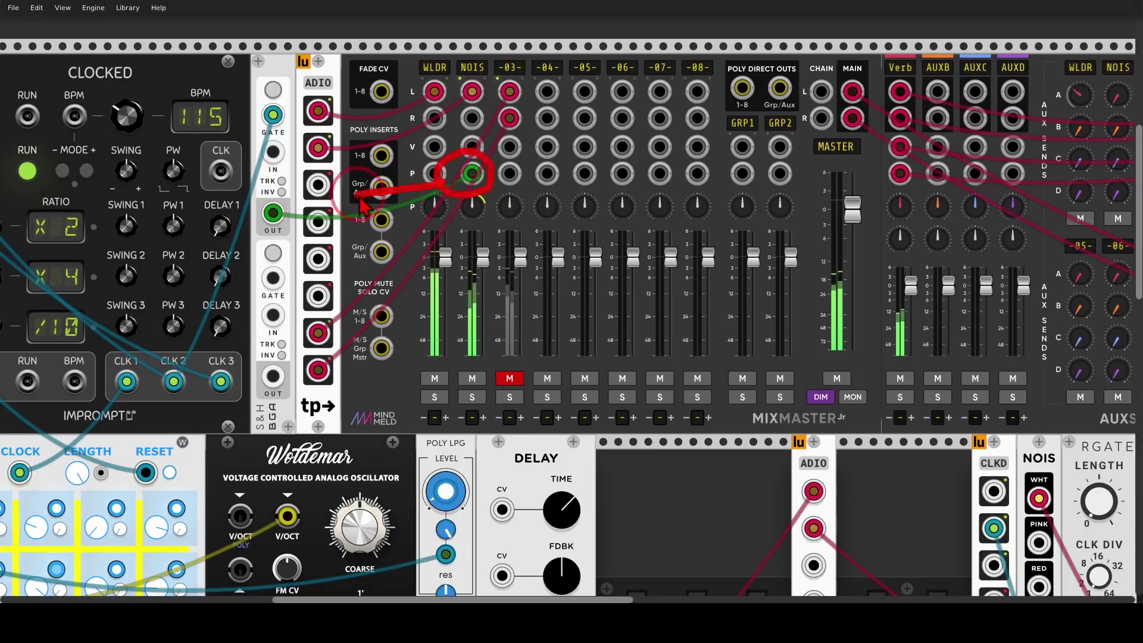
pyautogui.moveTo(977, 495)
pyautogui.mouseDown()
pyautogui.moveTo(543, 309)
pyautogui.moveTo(373, 157)
pyautogui.moveTo(322, 156)
pyautogui.mouseUp()
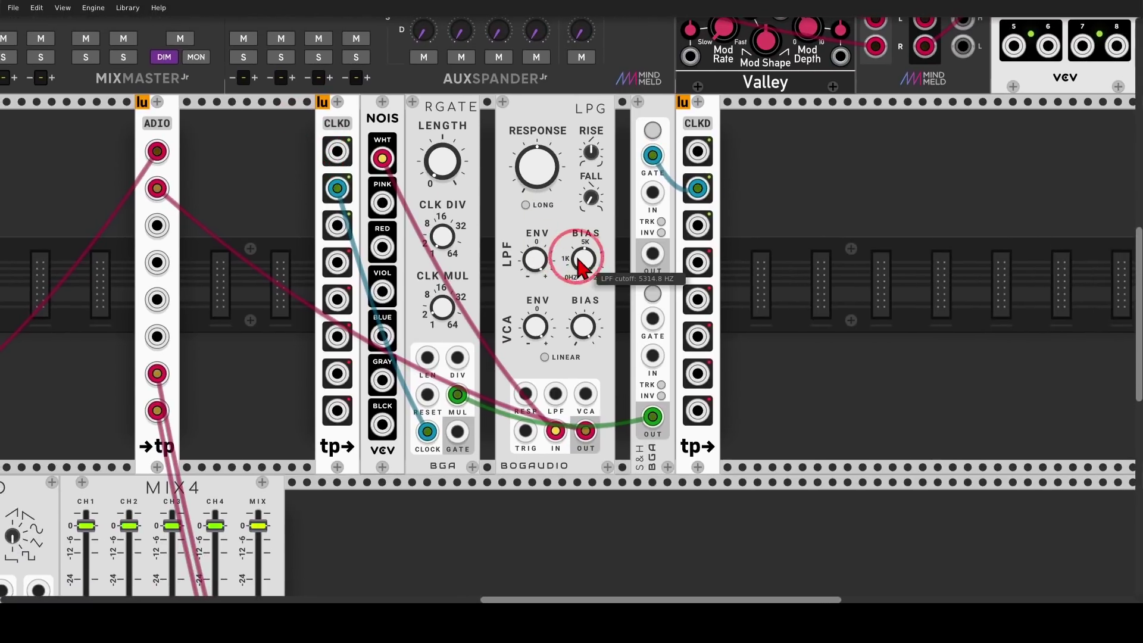
# - Turn down the Bogaudio LPG's LPF bias and patch the RGATE gate output into the LPG's TRIG input
pyautogui.moveTo(584, 262); pyautogui.dragTo(575, 344)
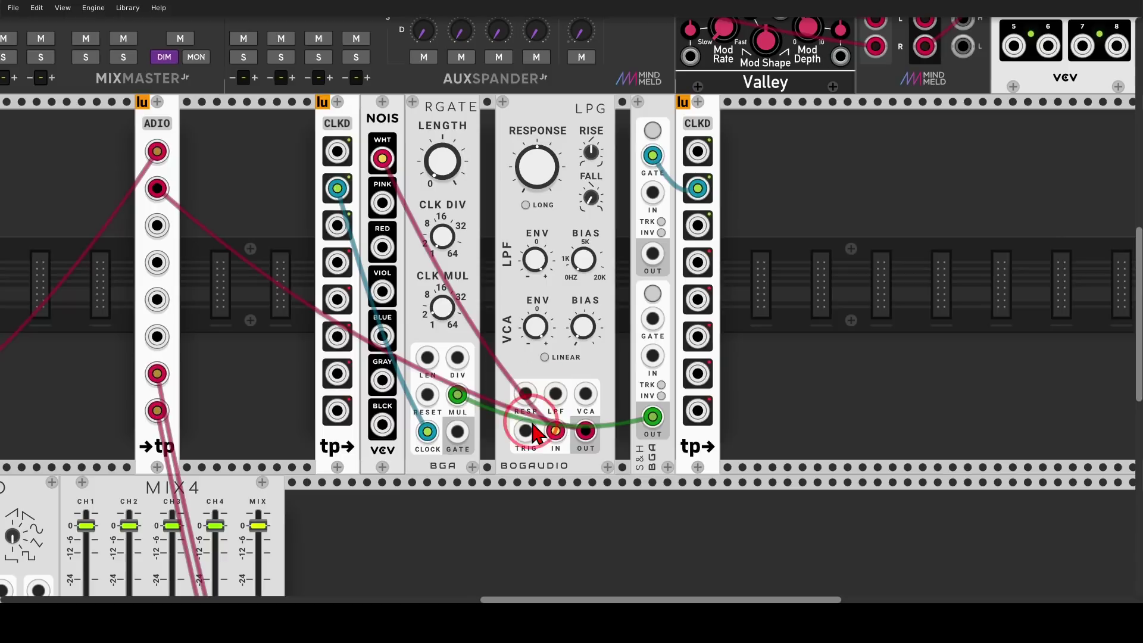
pyautogui.moveTo(539, 419)
pyautogui.mouseDown()
pyautogui.moveTo(508, 421)
pyautogui.moveTo(510, 470)
pyautogui.moveTo(537, 420)
pyautogui.mouseUp()
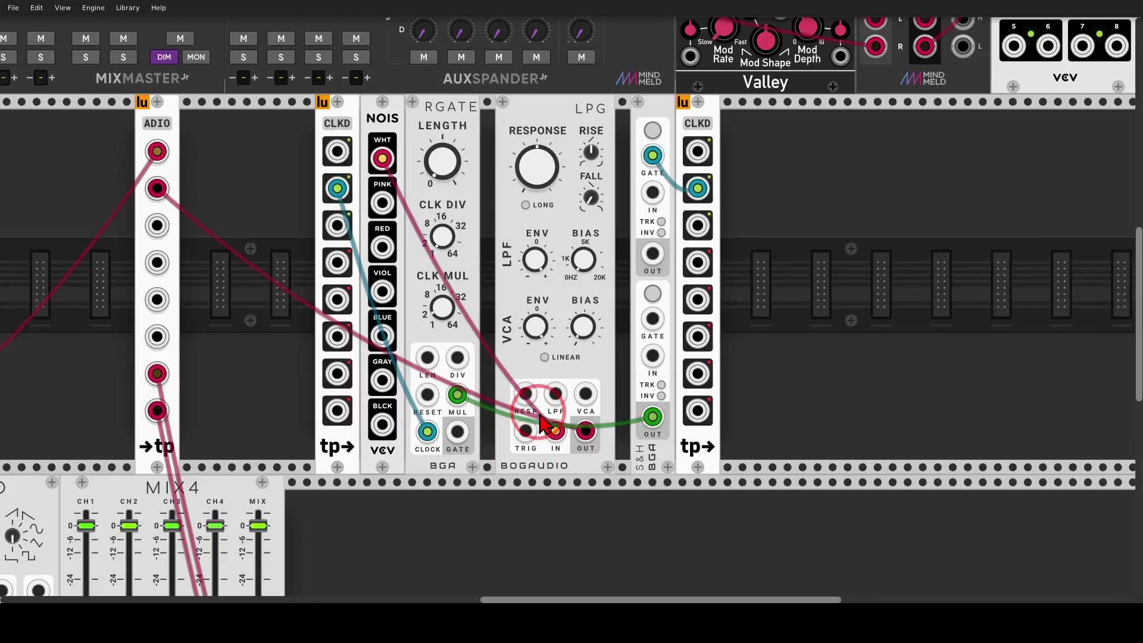
pyautogui.moveTo(475, 114)
pyautogui.mouseDown()
pyautogui.moveTo(438, 90)
pyautogui.moveTo(408, 111)
pyautogui.moveTo(459, 142)
pyautogui.moveTo(487, 118)
pyautogui.moveTo(476, 97)
pyautogui.mouseUp()
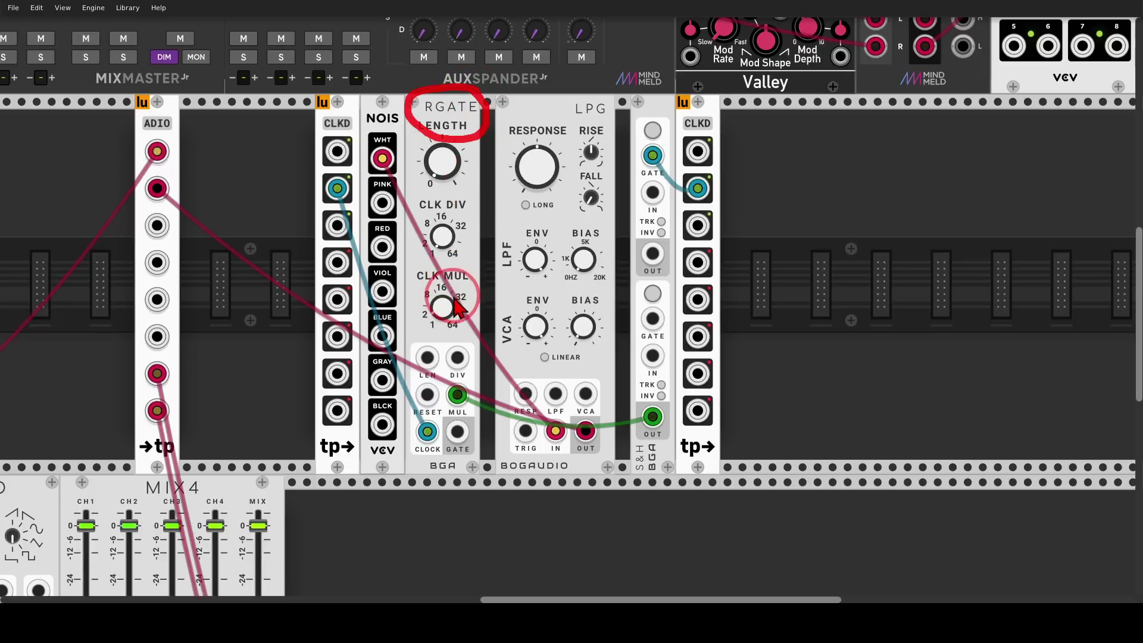
pyautogui.moveTo(658, 396)
pyautogui.mouseDown()
pyautogui.moveTo(661, 456)
pyautogui.moveTo(643, 413)
pyautogui.moveTo(609, 450)
pyautogui.moveTo(468, 450)
pyautogui.moveTo(464, 424)
pyautogui.moveTo(453, 426)
pyautogui.moveTo(460, 415)
pyautogui.moveTo(481, 423)
pyautogui.moveTo(481, 473)
pyautogui.mouseUp()
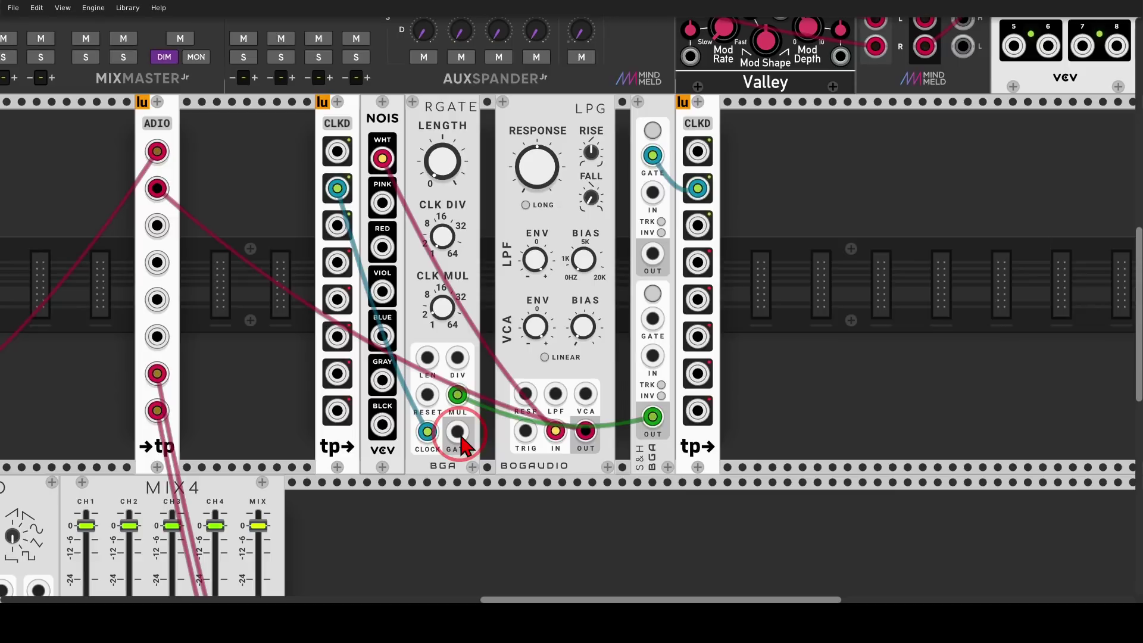
pyautogui.moveTo(461, 442); pyautogui.dragTo(526, 430)
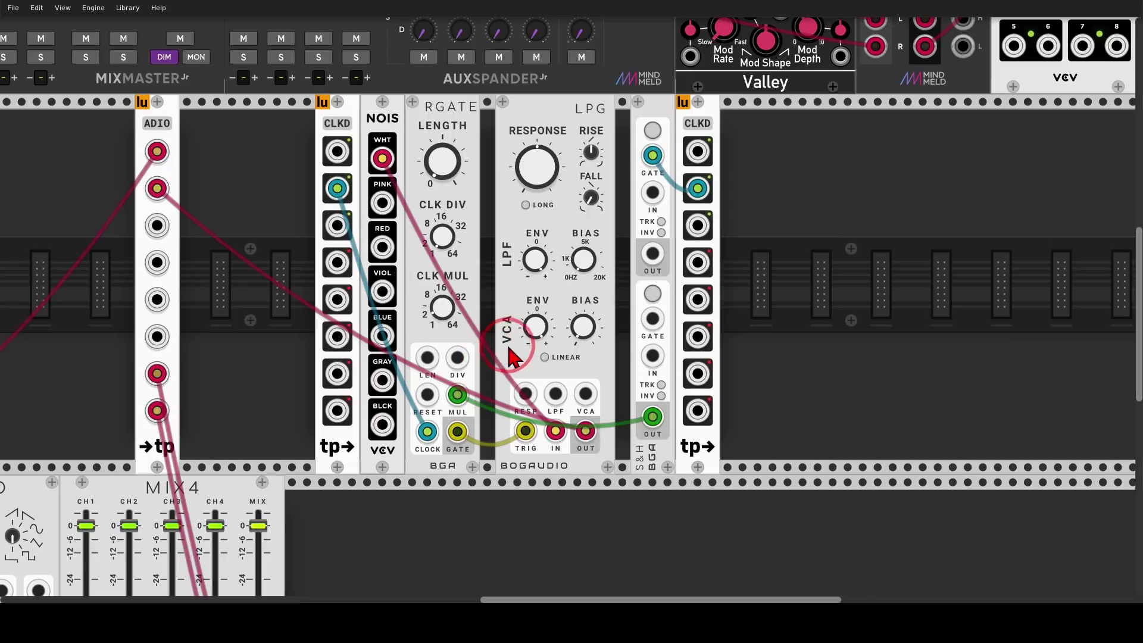
# - Sweep the VCA envelope amount and the LPF envelope amount on the Bogaudio LPG
pyautogui.moveTo(542, 325)
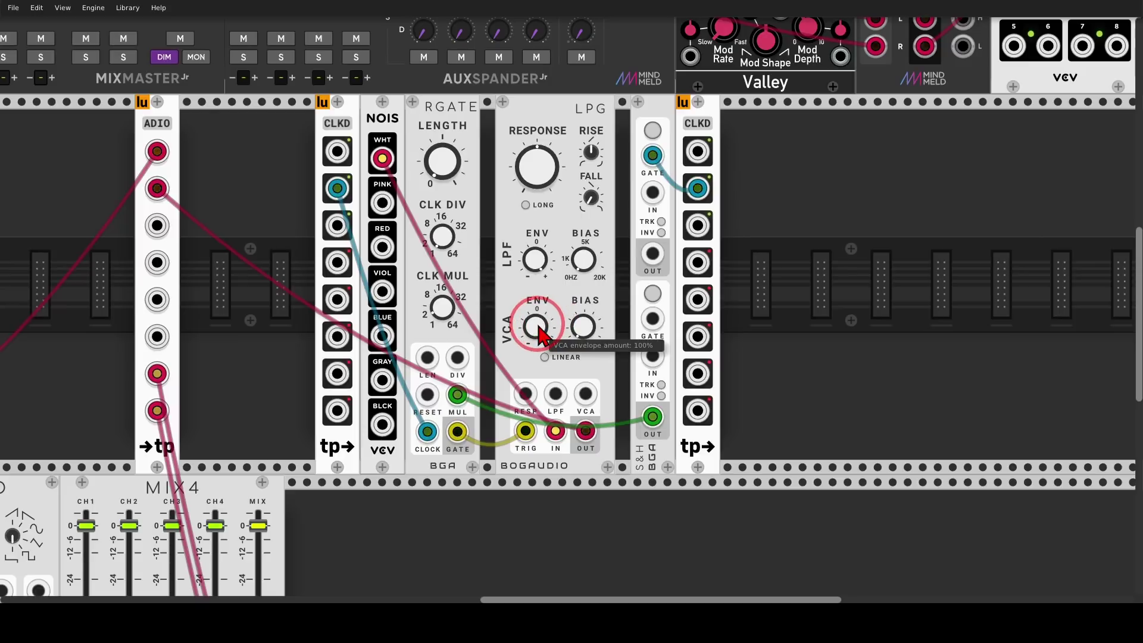
pyautogui.moveTo(558, 300)
pyautogui.mouseDown()
pyautogui.moveTo(515, 311)
pyautogui.moveTo(532, 353)
pyautogui.moveTo(546, 304)
pyautogui.mouseUp()
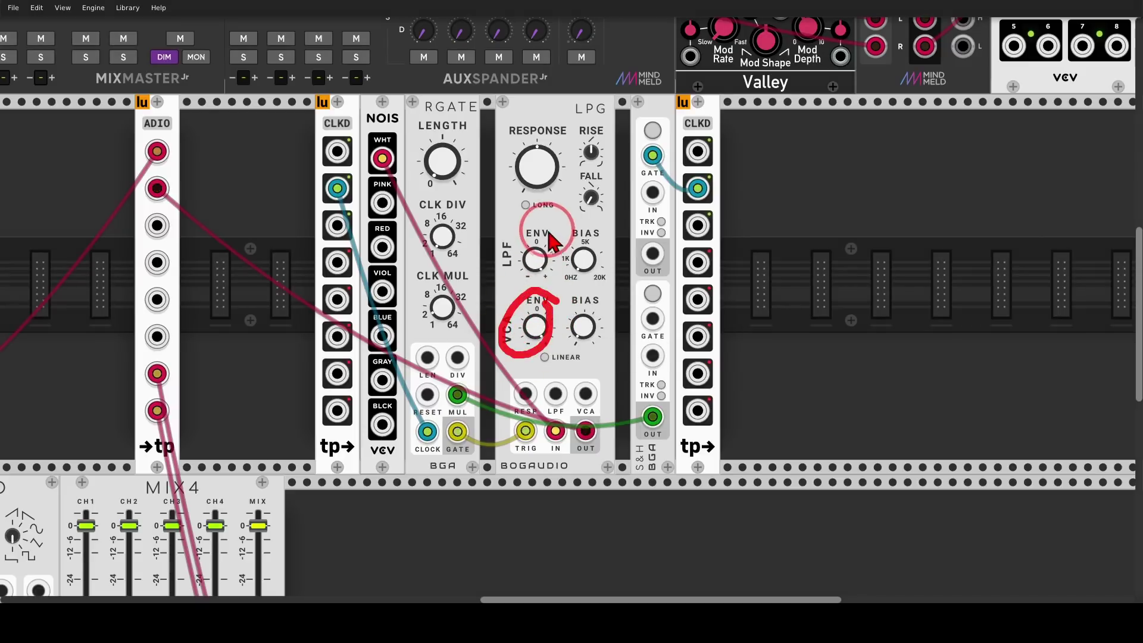
pyautogui.moveTo(546, 229)
pyautogui.mouseDown()
pyautogui.moveTo(499, 263)
pyautogui.moveTo(541, 287)
pyautogui.moveTo(549, 234)
pyautogui.mouseUp()
pyautogui.press('Escape')
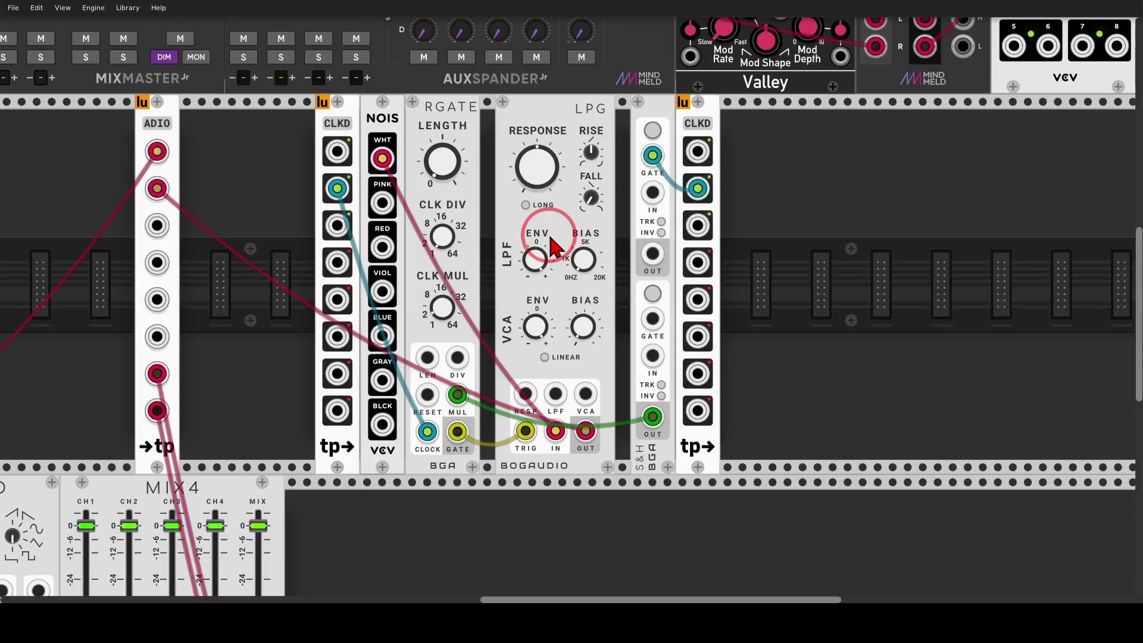
pyautogui.moveTo(531, 327); pyautogui.dragTo(531, 342)
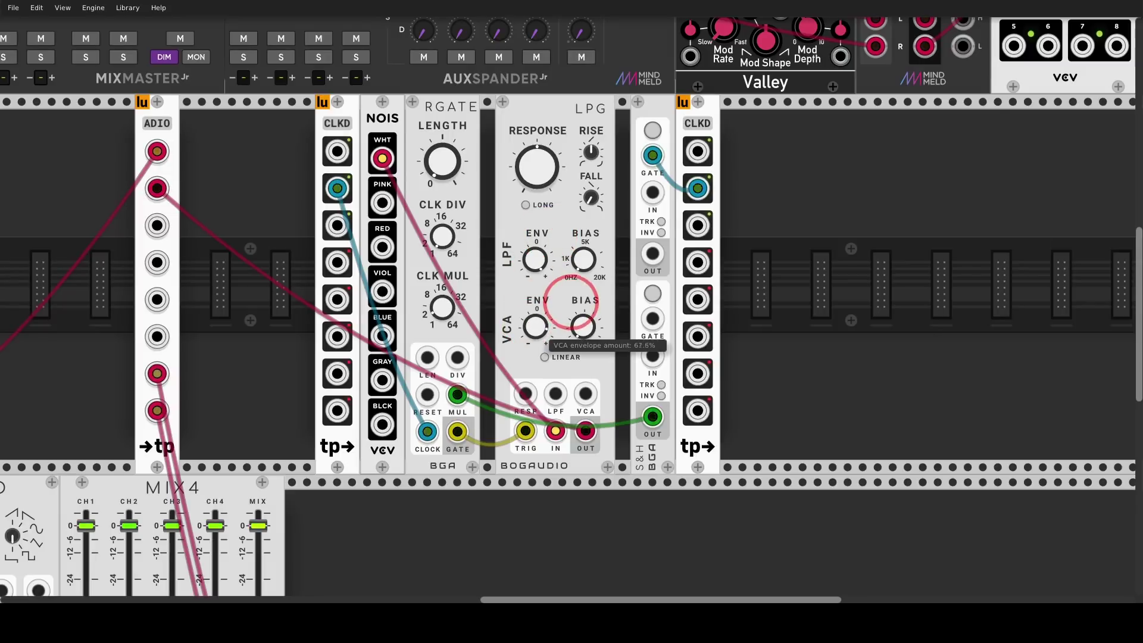
pyautogui.moveTo(531, 424); pyautogui.dragTo(531, 327)
pyautogui.moveTo(528, 255); pyautogui.dragTo(528, 267)
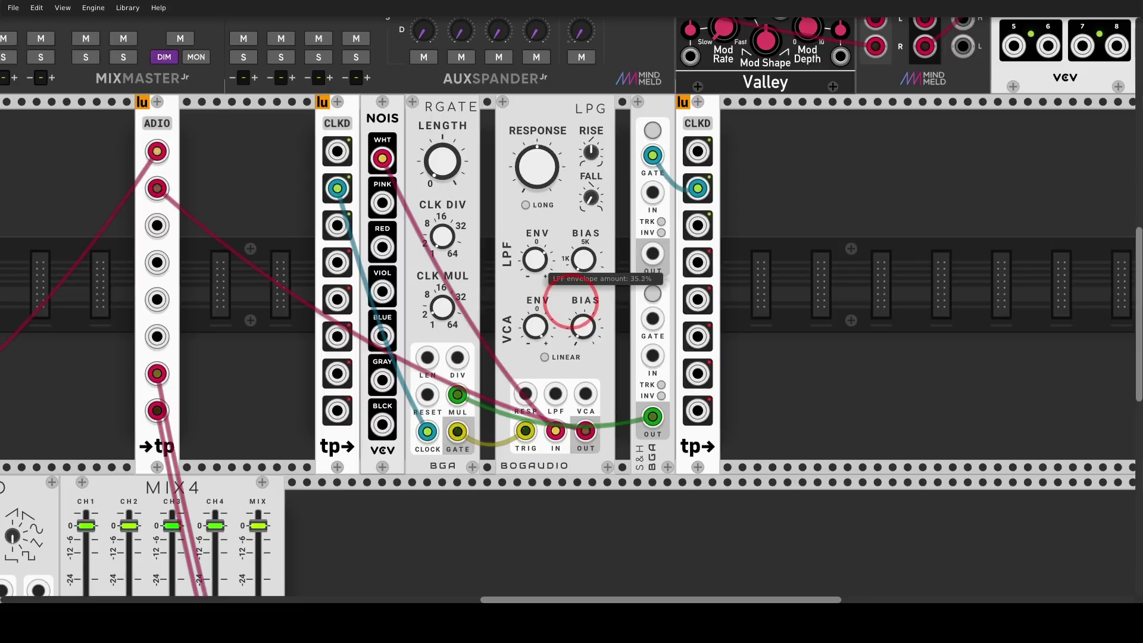
pyautogui.moveTo(572, 301); pyautogui.dragTo(571, 300)
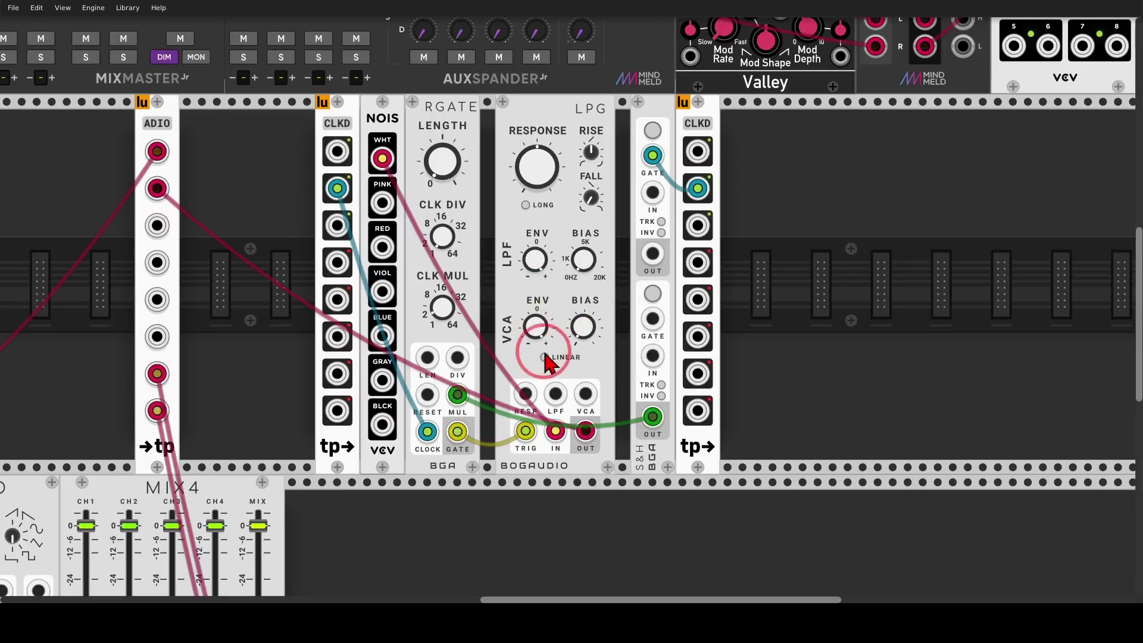
# - Try the Bogaudio LPG's linear VCA mode, switch it off, and turn the rise shape down and back up past 0
pyautogui.click(545, 359)
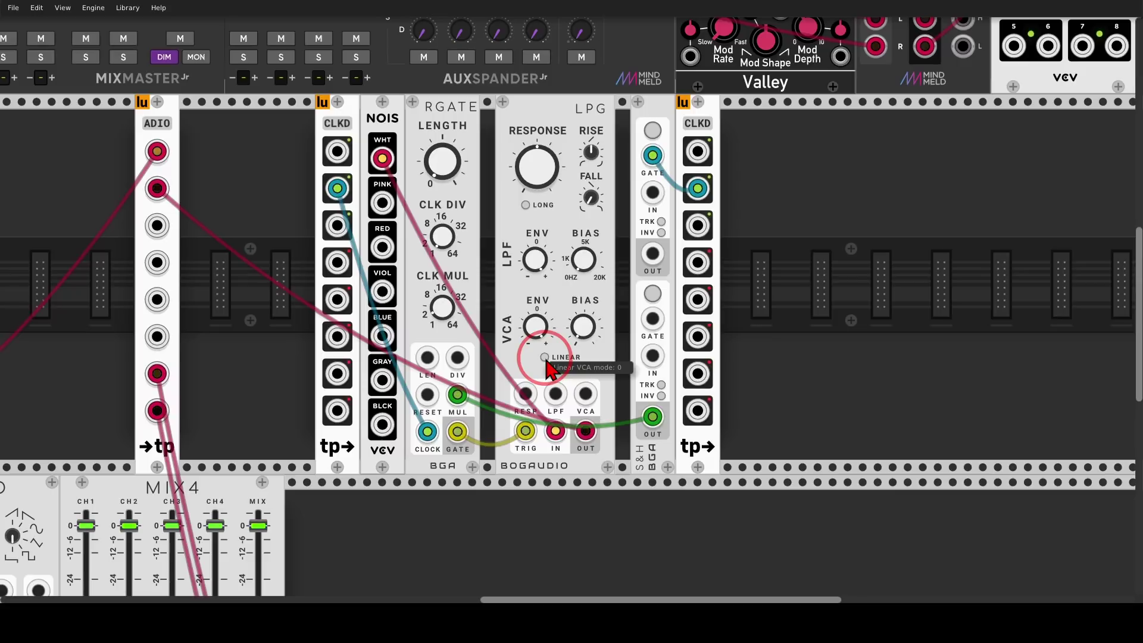
pyautogui.click(593, 172)
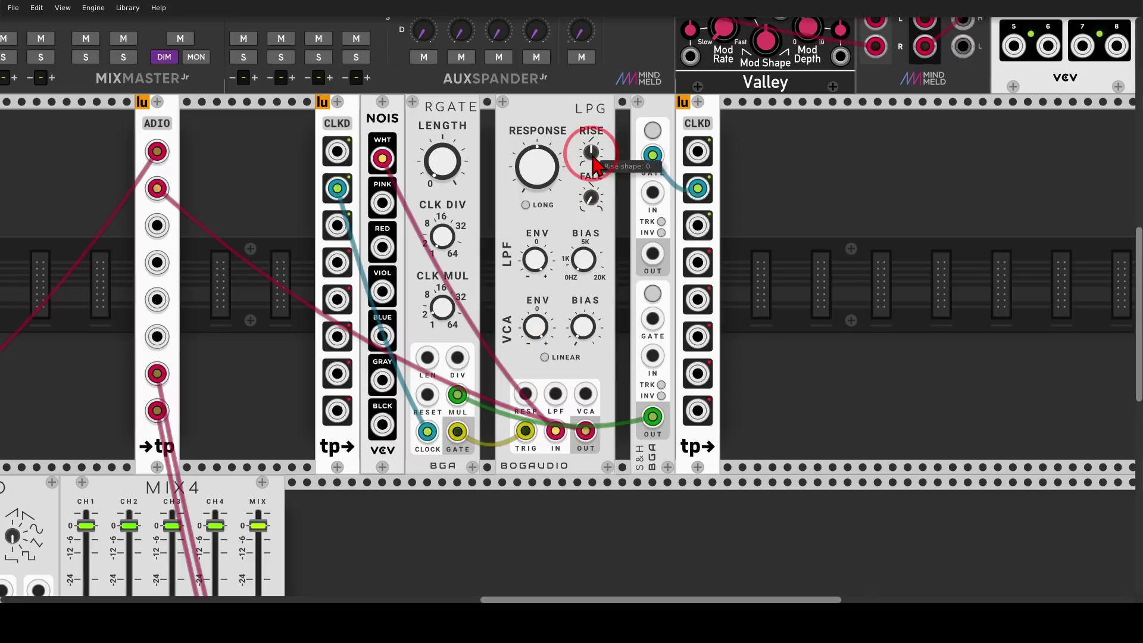
pyautogui.moveTo(592, 154)
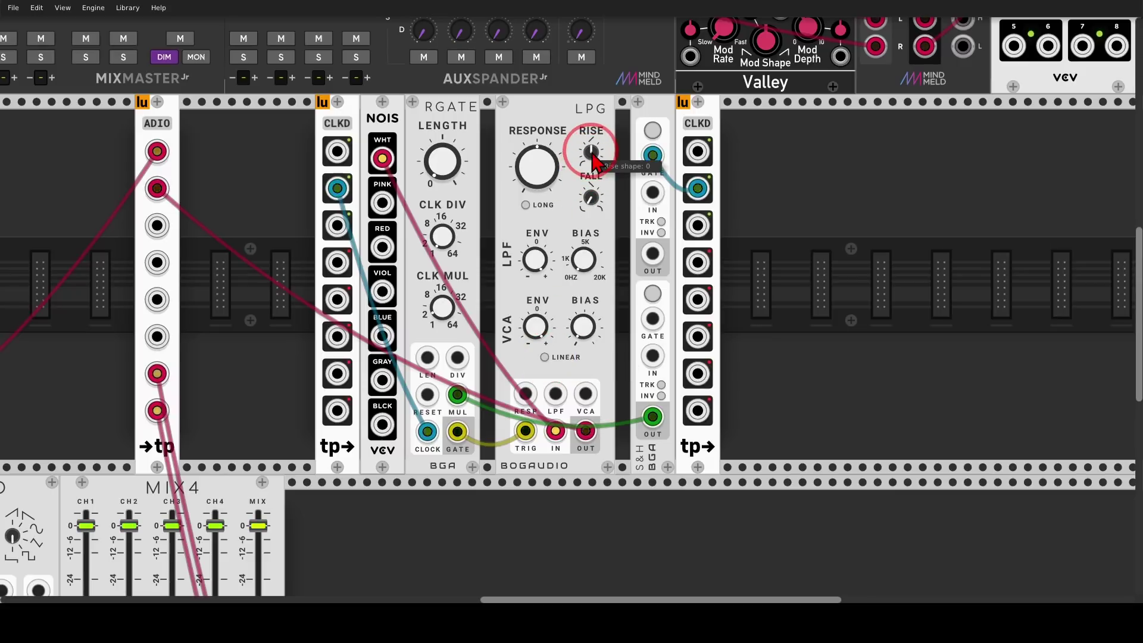
pyautogui.moveTo(597, 160); pyautogui.dragTo(572, 305)
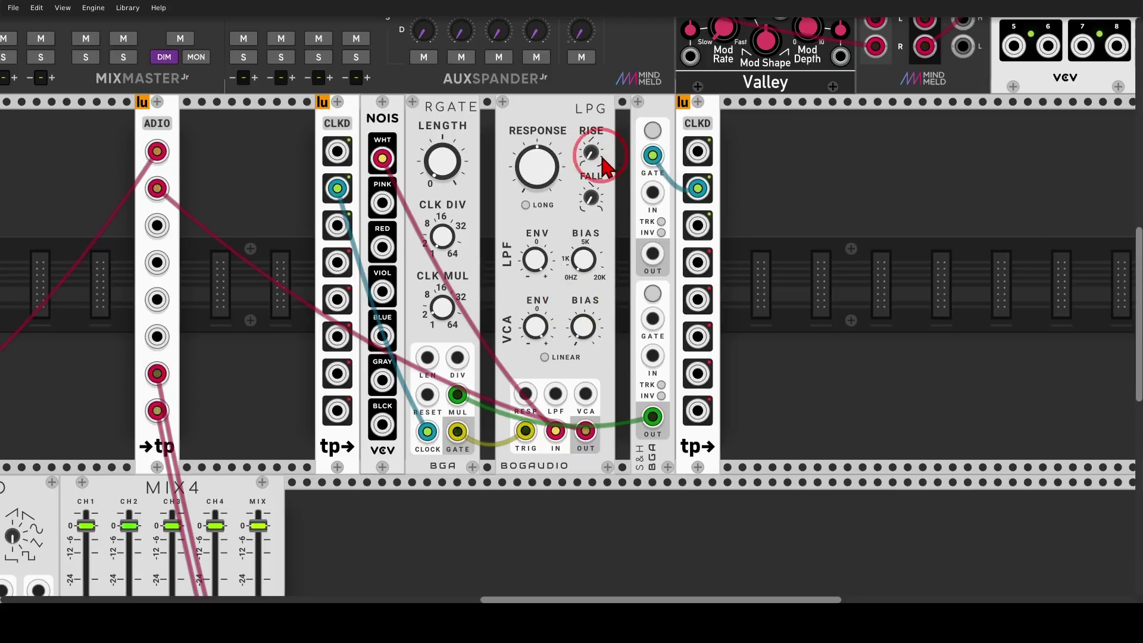
pyautogui.moveTo(593, 154); pyautogui.dragTo(571, 302)
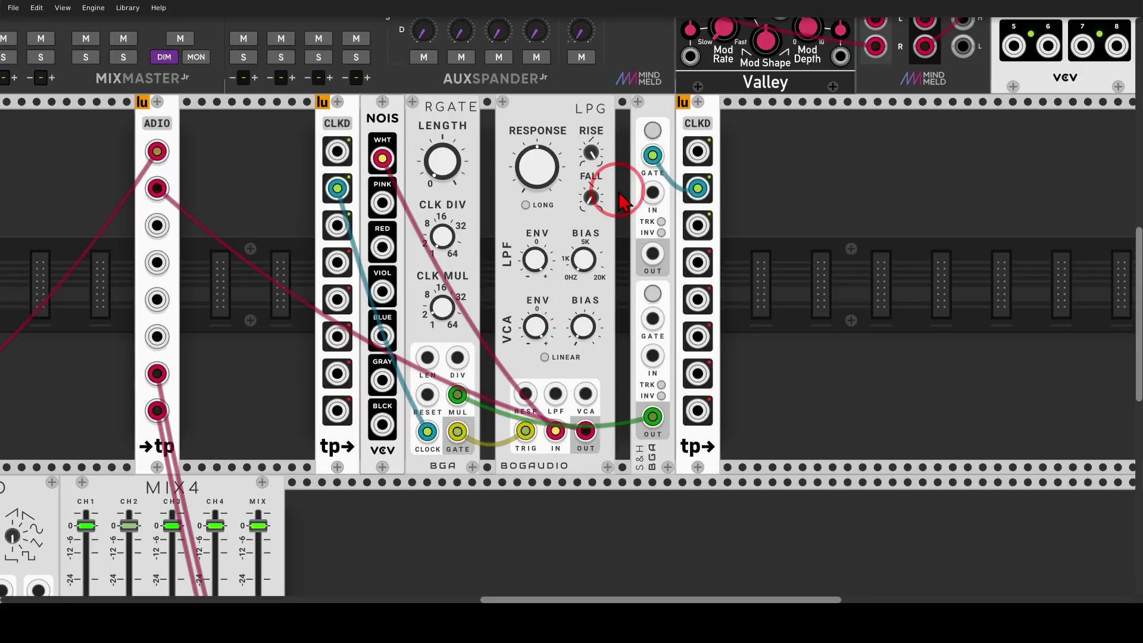
pyautogui.moveTo(621, 201); pyautogui.dragTo(597, 241)
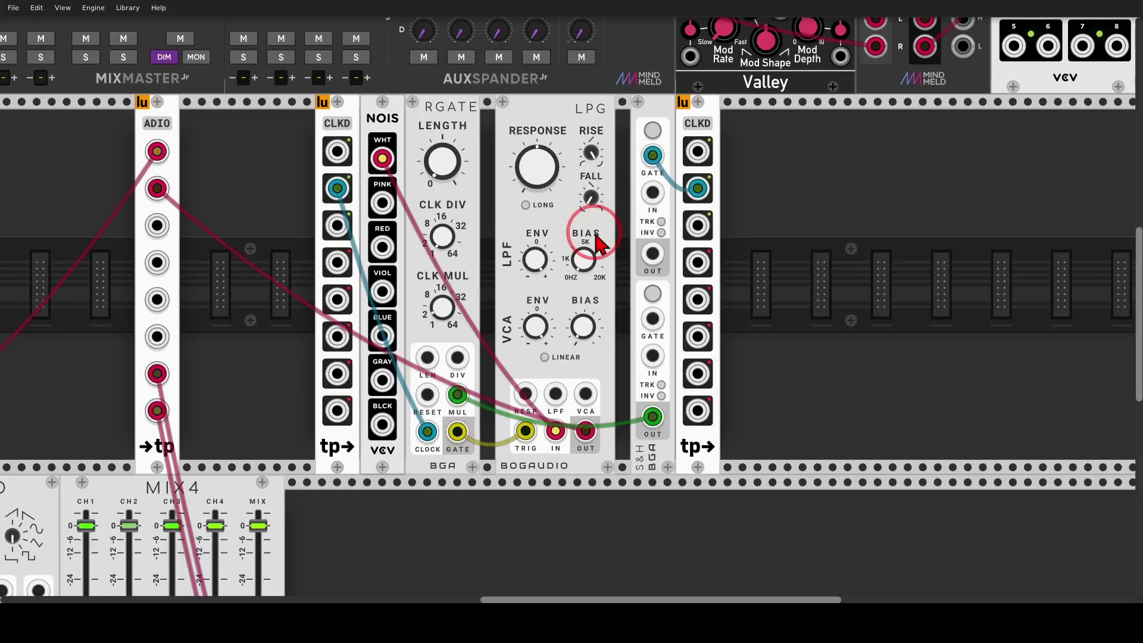
# - Sweep the Bogaudio LPG's response with long mode off and on, and switch long mode back off
pyautogui.moveTo(558, 111)
pyautogui.mouseDown()
pyautogui.moveTo(509, 122)
pyautogui.moveTo(497, 186)
pyautogui.moveTo(553, 221)
pyautogui.mouseUp()
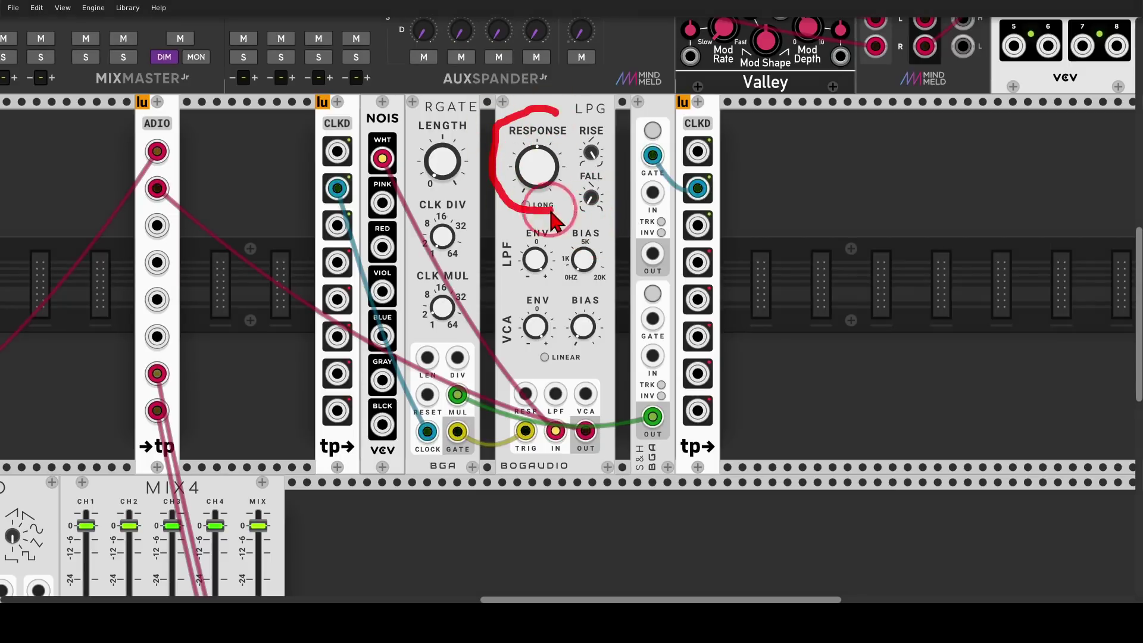
pyautogui.moveTo(537, 149); pyautogui.dragTo(571, 300)
pyautogui.click(527, 204)
pyautogui.moveTo(537, 180); pyautogui.dragTo(531, 213)
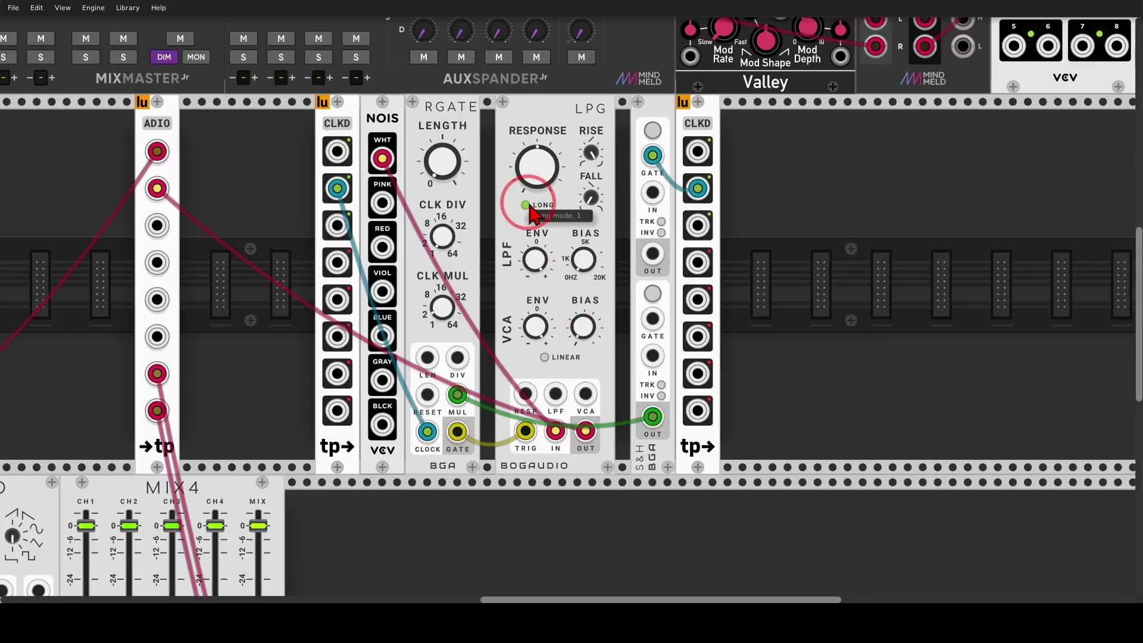
pyautogui.click(526, 205)
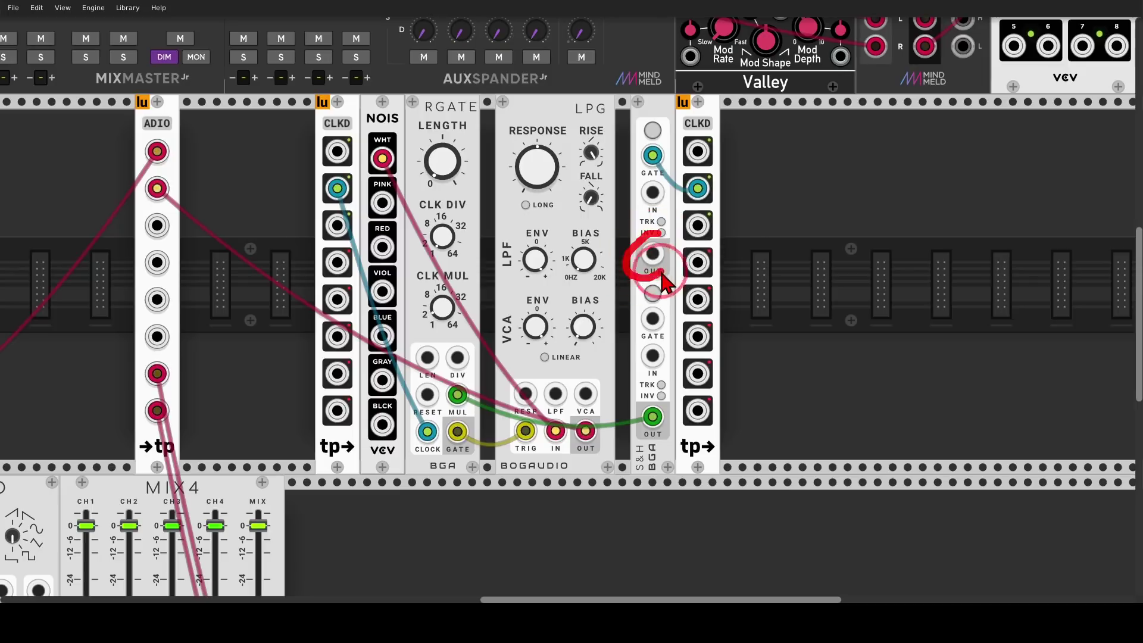
# - Patch the upper S&H output into the Bogaudio LPG's response CV input
pyautogui.moveTo(652, 255); pyautogui.dragTo(525, 394)
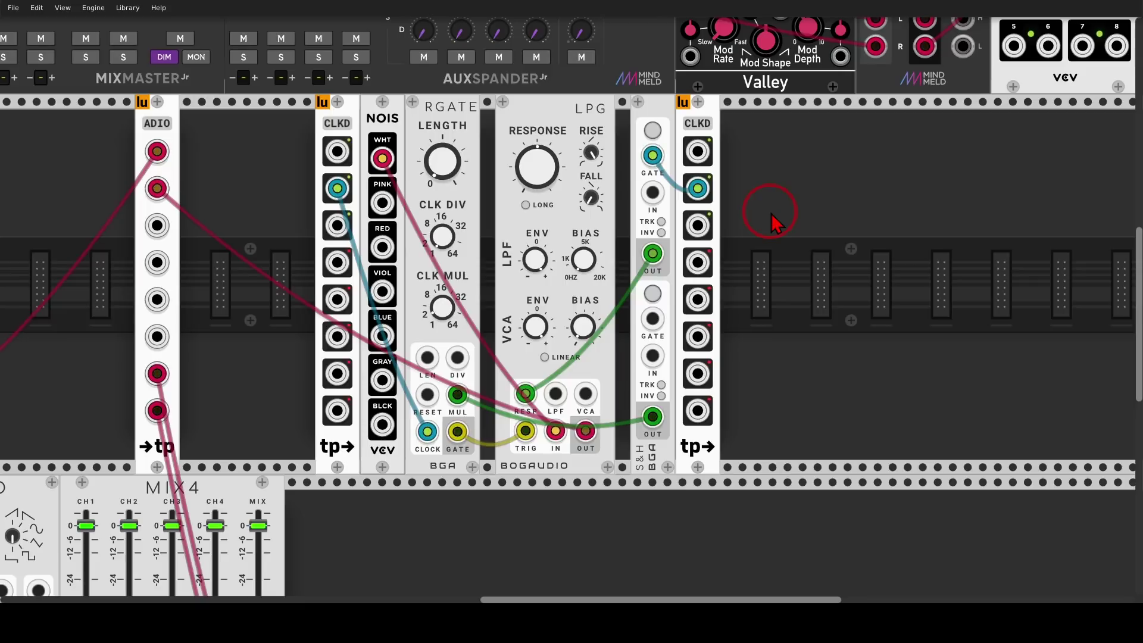
pyautogui.moveTo(597, 92)
pyautogui.mouseDown()
pyautogui.moveTo(500, 141)
pyautogui.moveTo(526, 205)
pyautogui.moveTo(615, 172)
pyautogui.moveTo(604, 101)
pyautogui.mouseUp()
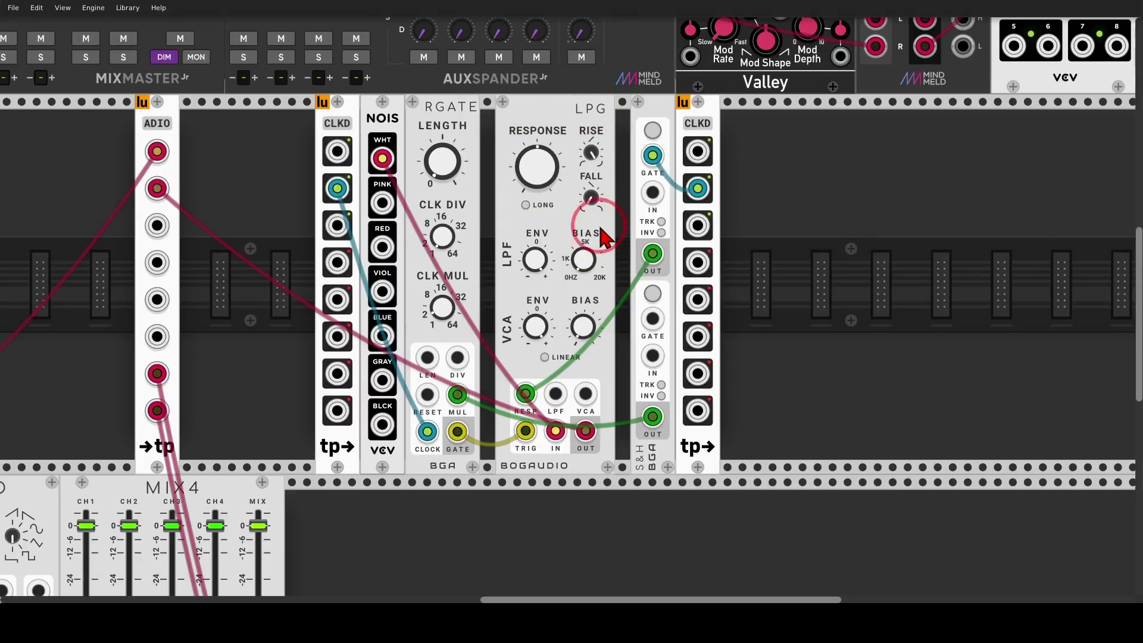
# - Examine the Dual Dual LPG patch, from the reference tones and polyphonic VCO through the splitter to the 4FO-modulated gates and MIX4
pyautogui.moveTo(603, 221)
pyautogui.mouseDown()
pyautogui.moveTo(506, 223)
pyautogui.moveTo(482, 250)
pyautogui.moveTo(529, 299)
pyautogui.moveTo(601, 293)
pyautogui.moveTo(615, 221)
pyautogui.moveTo(543, 296)
pyautogui.moveTo(496, 321)
pyautogui.moveTo(579, 361)
pyautogui.moveTo(613, 289)
pyautogui.mouseUp()
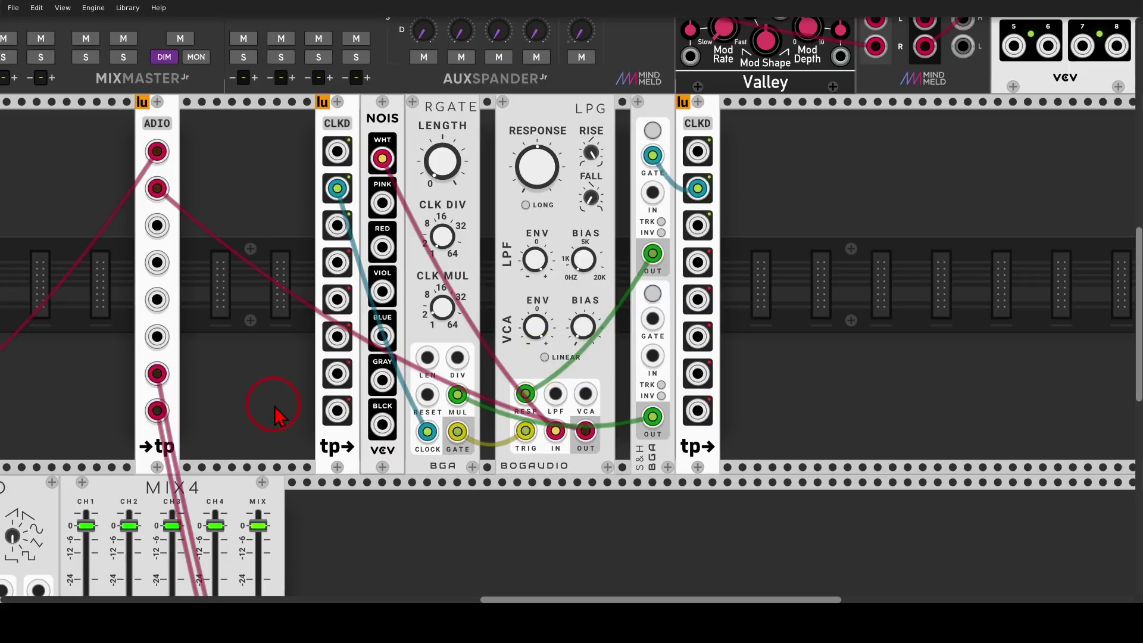
pyautogui.moveTo(300, 412); pyautogui.dragTo(996, 120)
pyautogui.moveTo(703, 171); pyautogui.dragTo(780, 156)
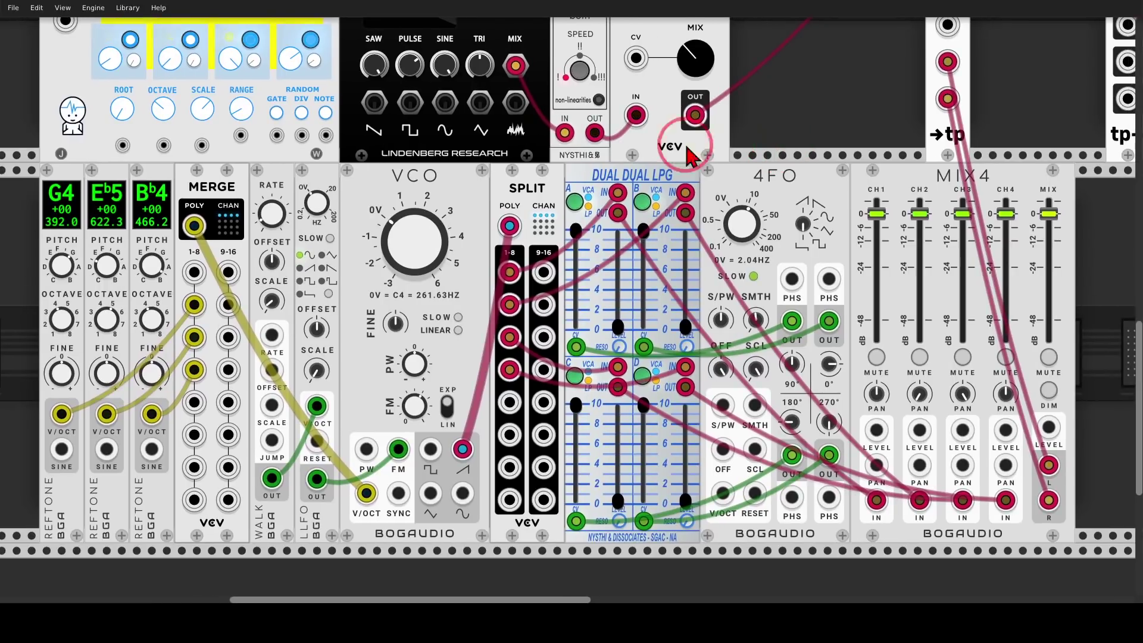
pyautogui.moveTo(111, 164)
pyautogui.mouseDown()
pyautogui.moveTo(43, 198)
pyautogui.moveTo(84, 241)
pyautogui.moveTo(147, 229)
pyautogui.moveTo(178, 195)
pyautogui.moveTo(103, 162)
pyautogui.mouseUp()
pyautogui.moveTo(169, 215)
pyautogui.mouseDown()
pyautogui.moveTo(351, 225)
pyautogui.moveTo(346, 244)
pyautogui.mouseUp()
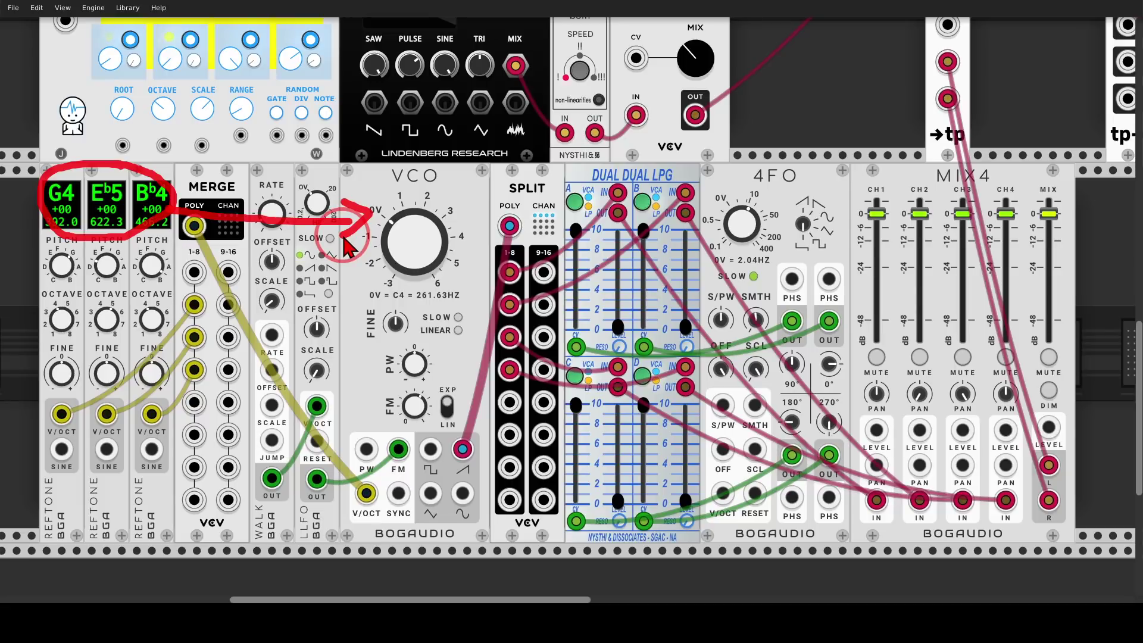
pyautogui.moveTo(360, 225); pyautogui.dragTo(364, 251)
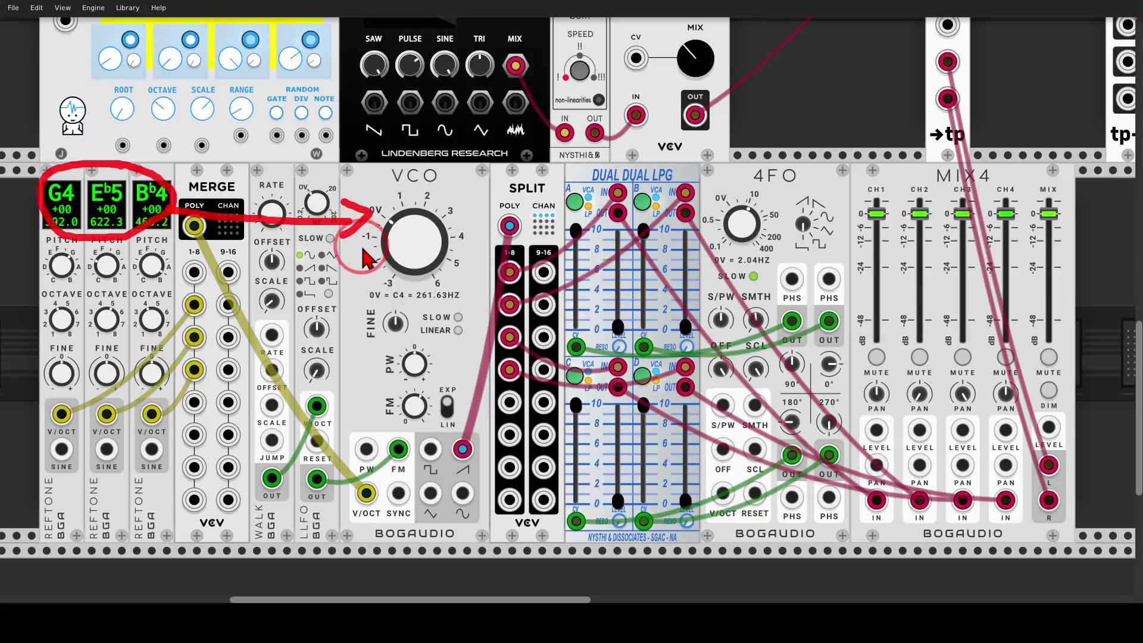
pyautogui.moveTo(530, 216)
pyautogui.mouseDown()
pyautogui.moveTo(466, 351)
pyautogui.moveTo(526, 246)
pyautogui.moveTo(534, 262)
pyautogui.moveTo(557, 257)
pyautogui.moveTo(595, 229)
pyautogui.moveTo(604, 265)
pyautogui.mouseUp()
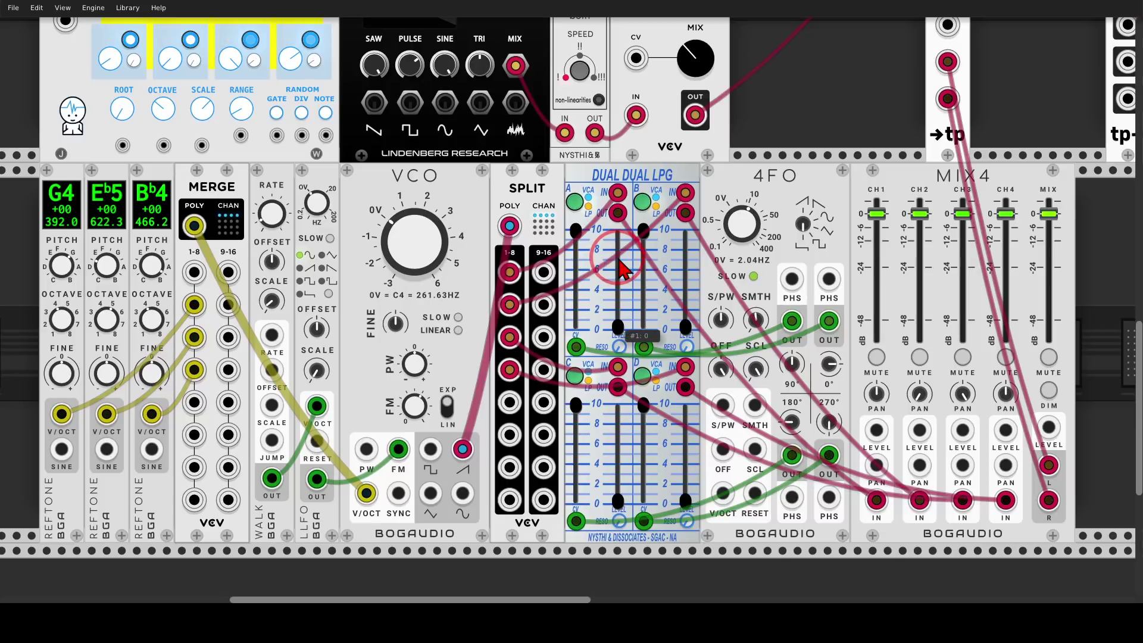
pyautogui.hscroll(1, 736, 201)
pyautogui.moveTo(729, 191); pyautogui.dragTo(717, 190)
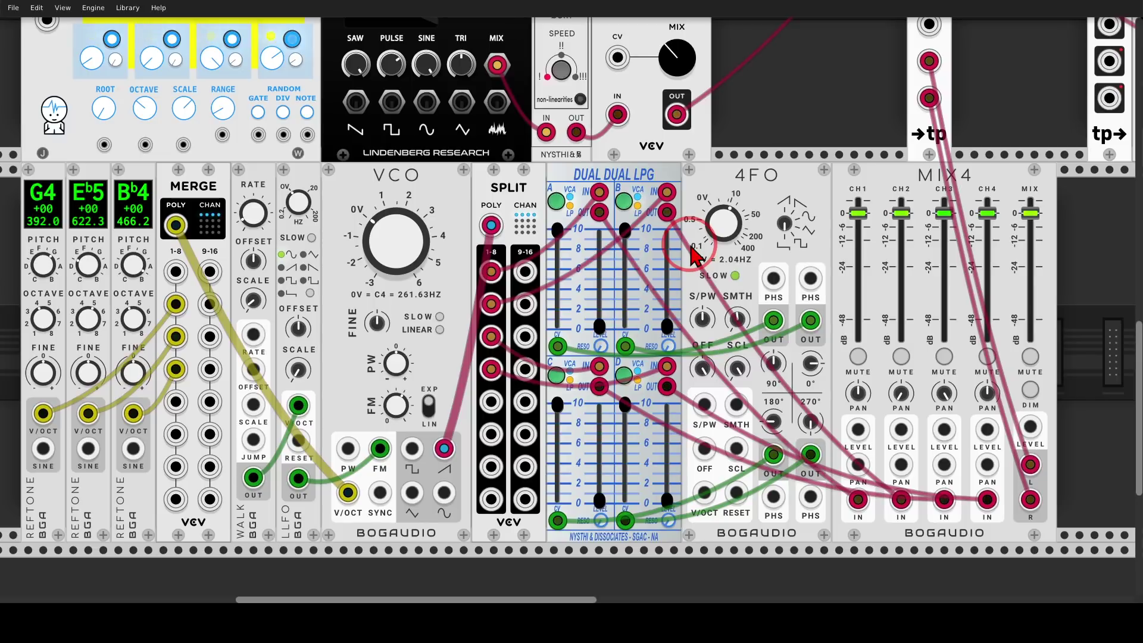
pyautogui.scroll(4, 708, 250)
pyautogui.scroll(8, 709, 250)
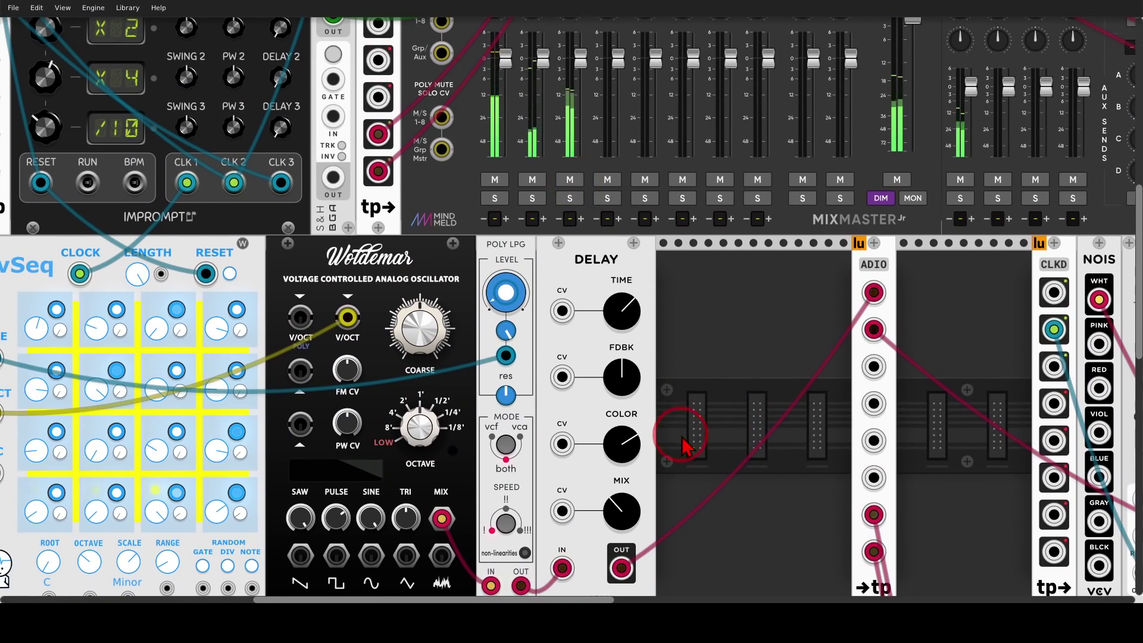
pyautogui.scroll(-10, 778, 140)
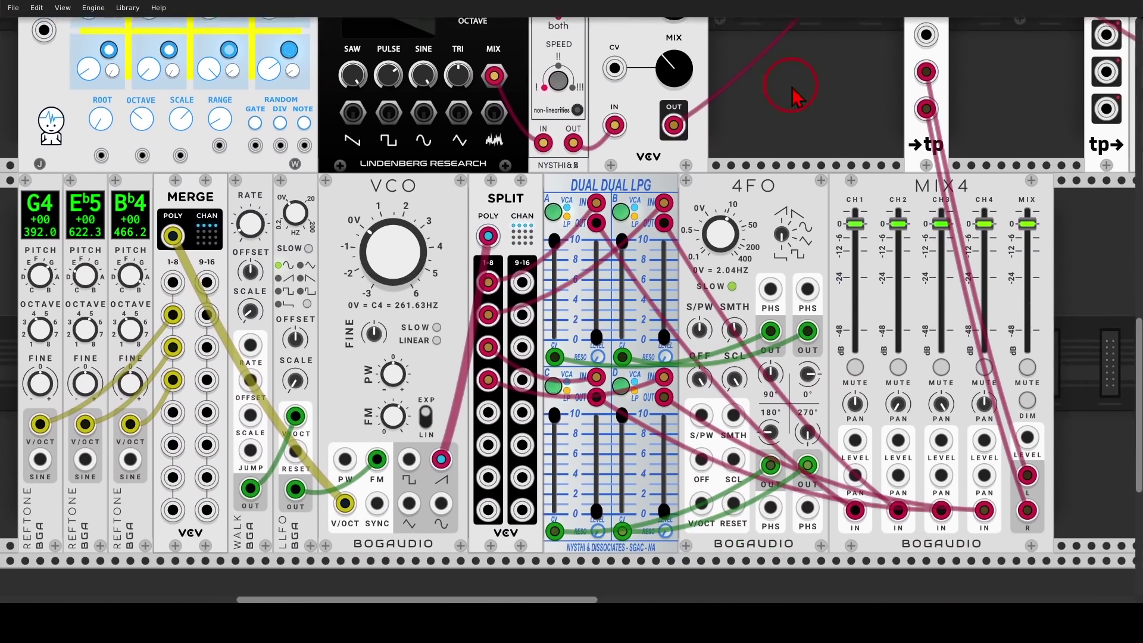
pyautogui.moveTo(792, 88); pyautogui.dragTo(802, 102)
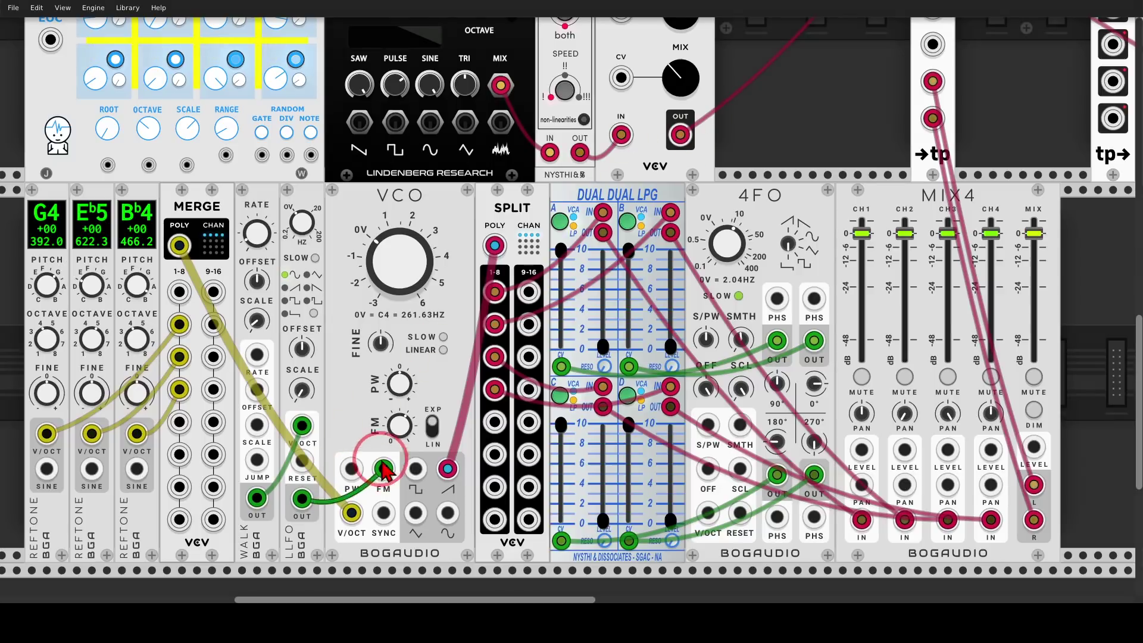
pyautogui.moveTo(384, 442)
pyautogui.mouseDown()
pyautogui.moveTo(353, 484)
pyautogui.moveTo(394, 459)
pyautogui.mouseUp()
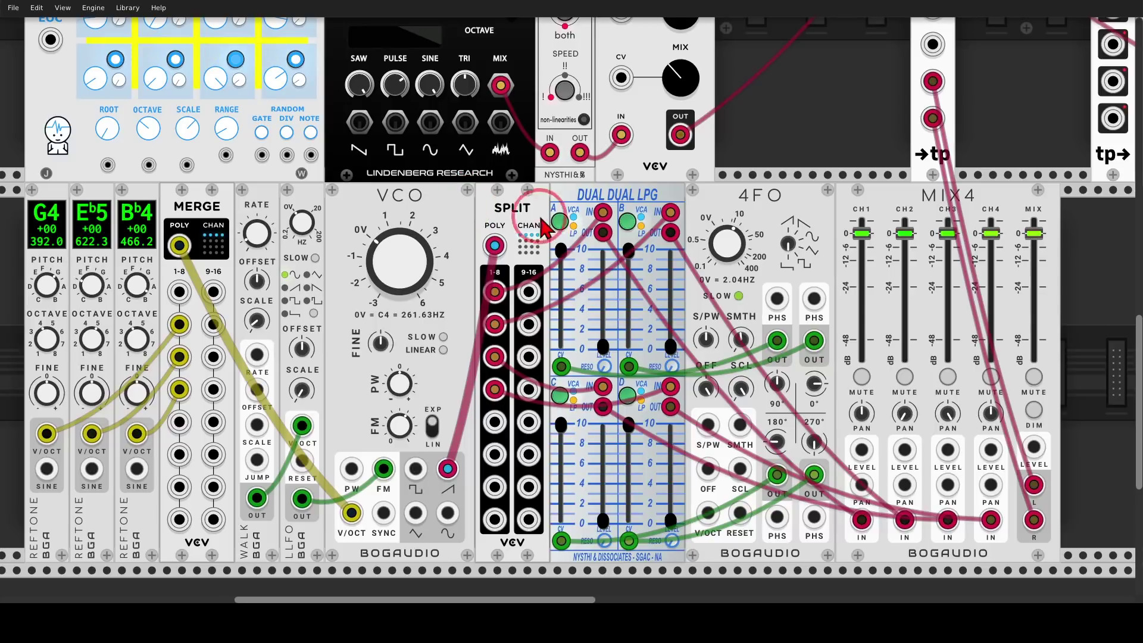
pyautogui.moveTo(586, 194)
pyautogui.mouseDown()
pyautogui.moveTo(547, 261)
pyautogui.moveTo(598, 211)
pyautogui.mouseUp()
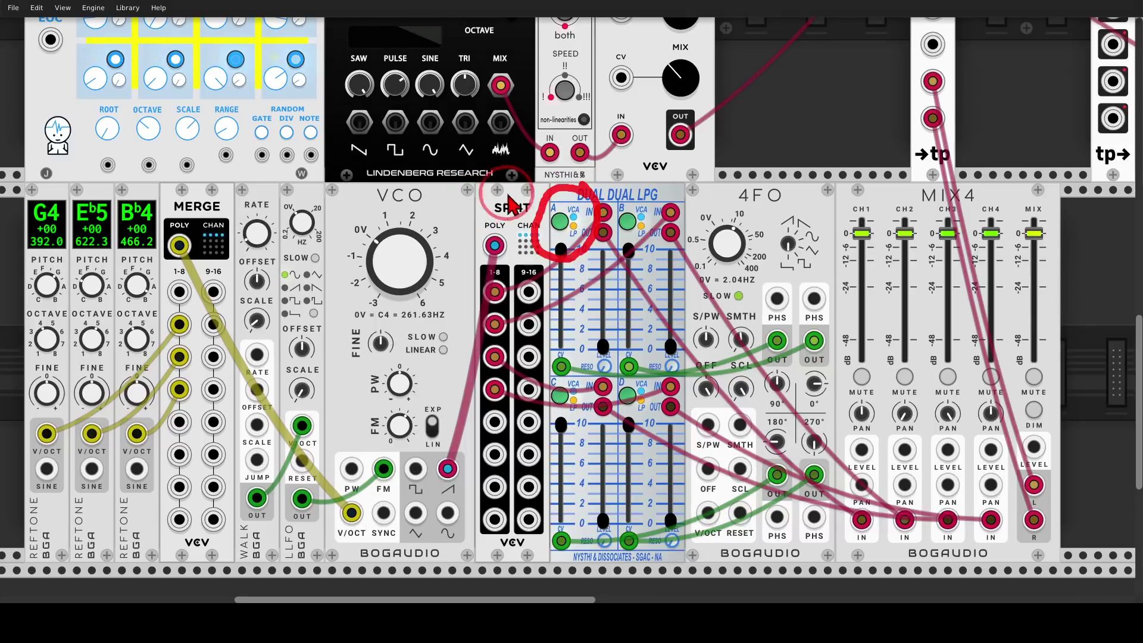
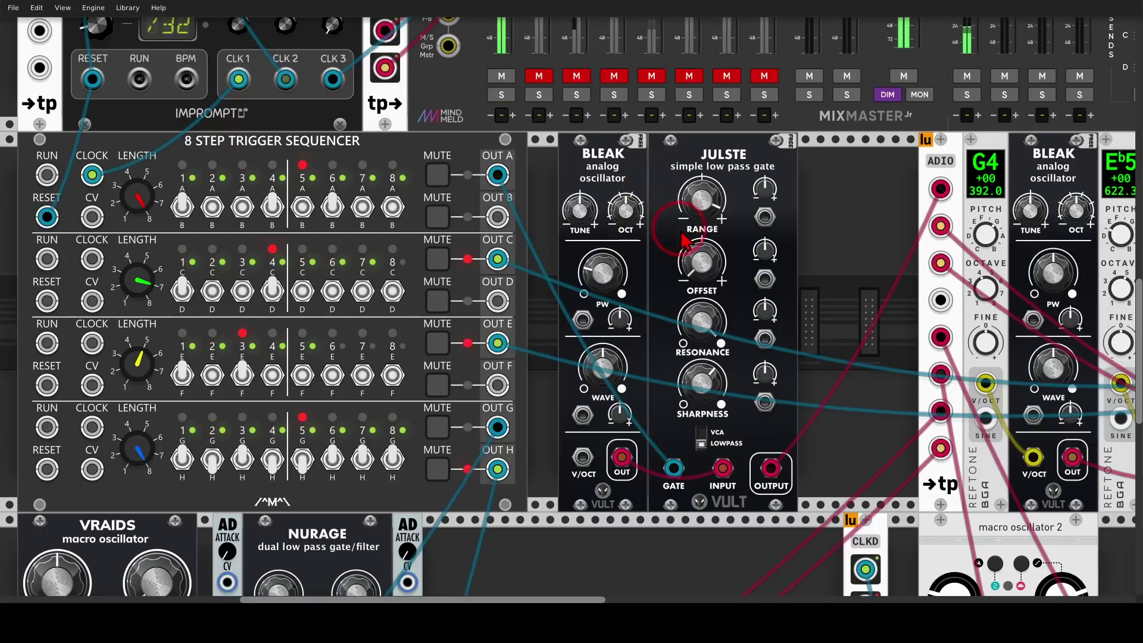
# - Lower the Julste's sharpness to 0, raise it to 0.4, and try the offset control
pyautogui.scroll(-3, 762, 289)
pyautogui.hscroll(3, 762, 289)
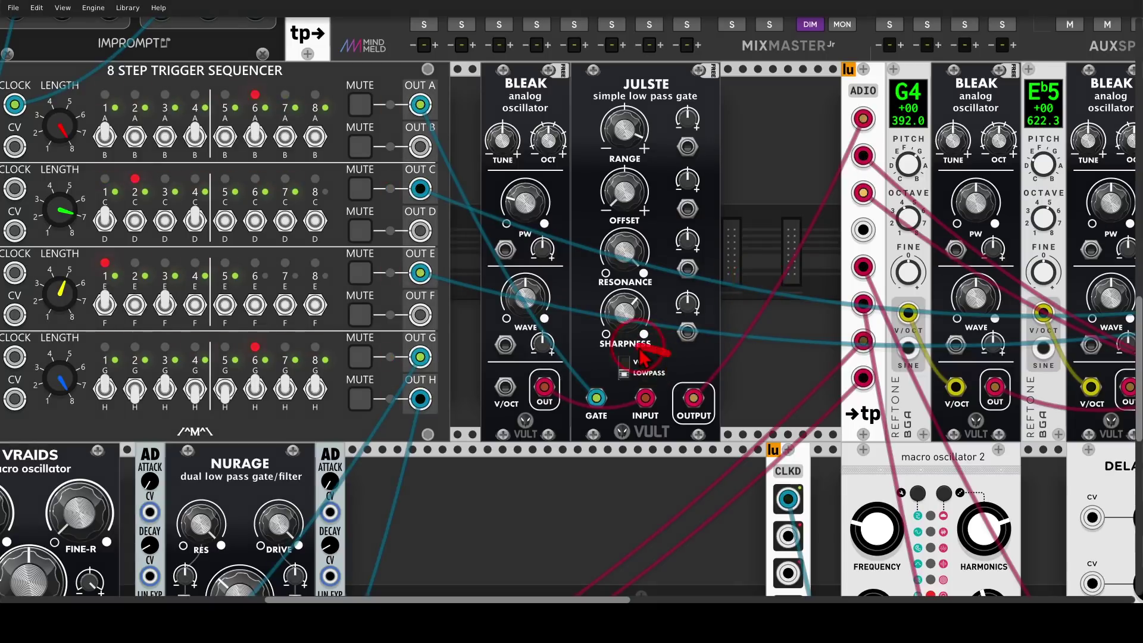
pyautogui.moveTo(643, 355)
pyautogui.mouseDown()
pyautogui.moveTo(607, 383)
pyautogui.moveTo(650, 393)
pyautogui.moveTo(669, 360)
pyautogui.mouseUp()
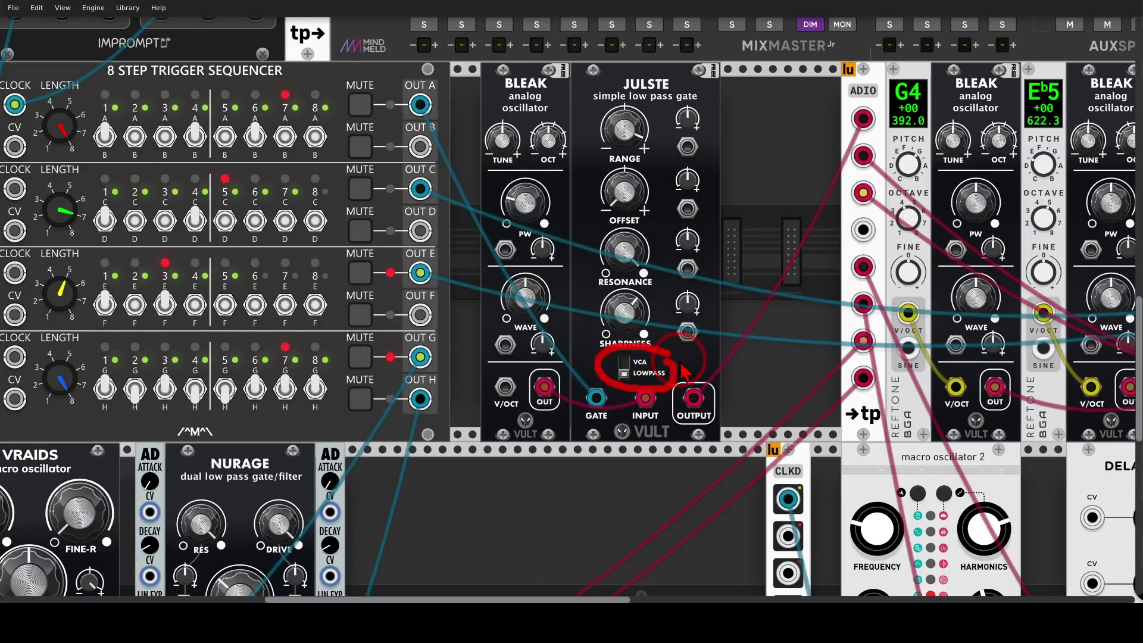
pyautogui.moveTo(652, 288)
pyautogui.mouseDown()
pyautogui.moveTo(658, 324)
pyautogui.moveTo(631, 271)
pyautogui.moveTo(593, 309)
pyautogui.moveTo(655, 337)
pyautogui.moveTo(660, 300)
pyautogui.moveTo(669, 312)
pyautogui.mouseUp()
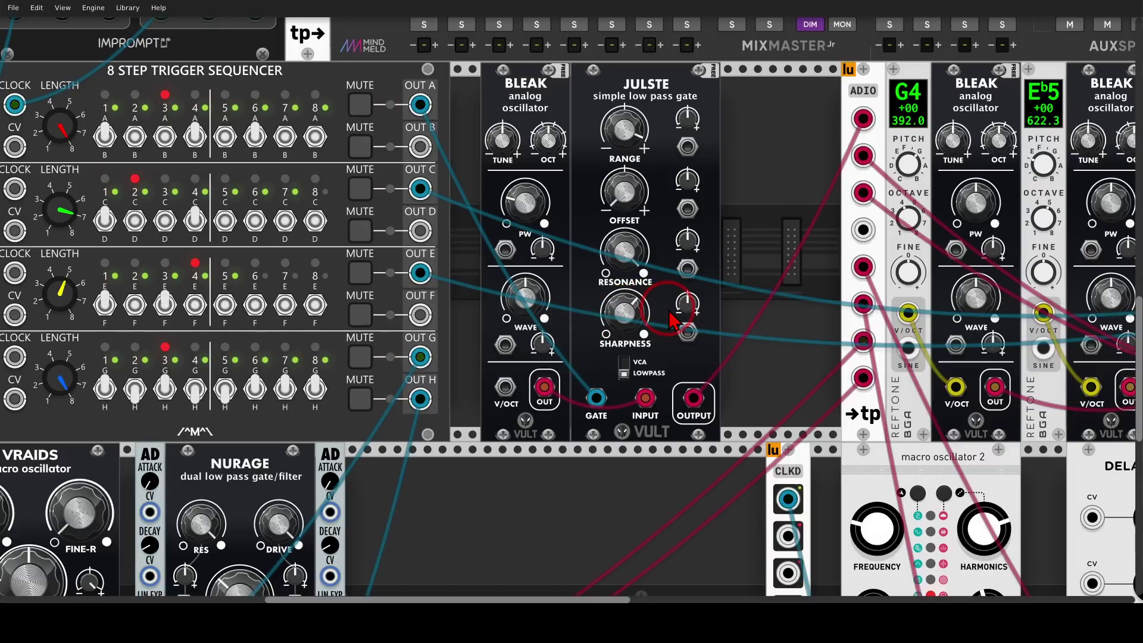
pyautogui.moveTo(631, 308); pyautogui.dragTo(631, 440)
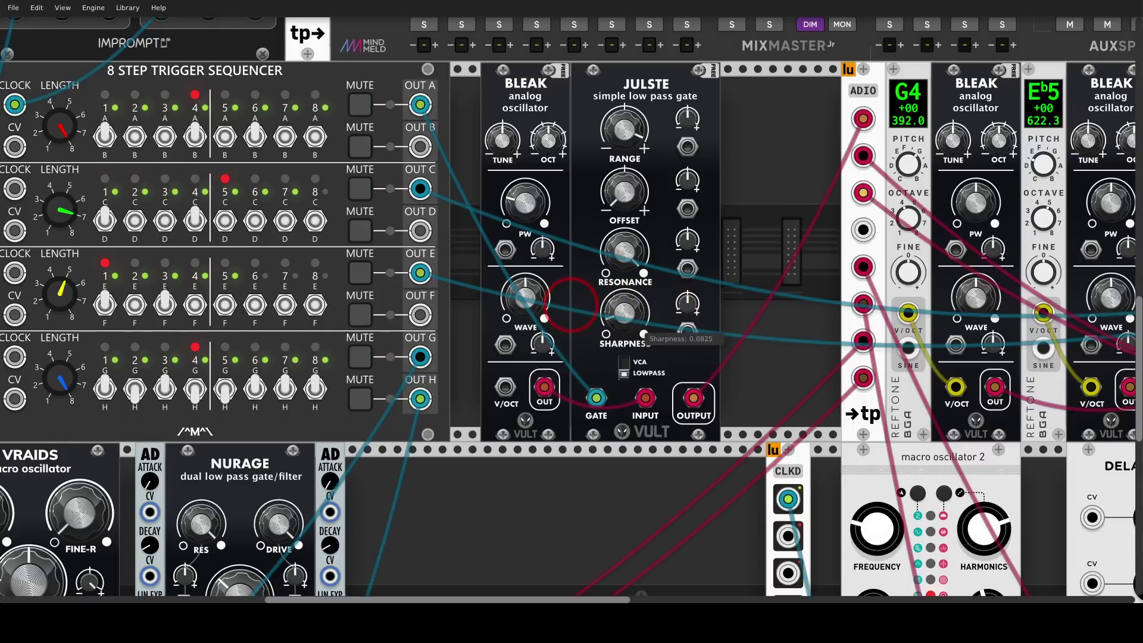
pyautogui.moveTo(640, 334); pyautogui.dragTo(640, 338)
pyautogui.moveTo(568, 286); pyautogui.dragTo(572, 306)
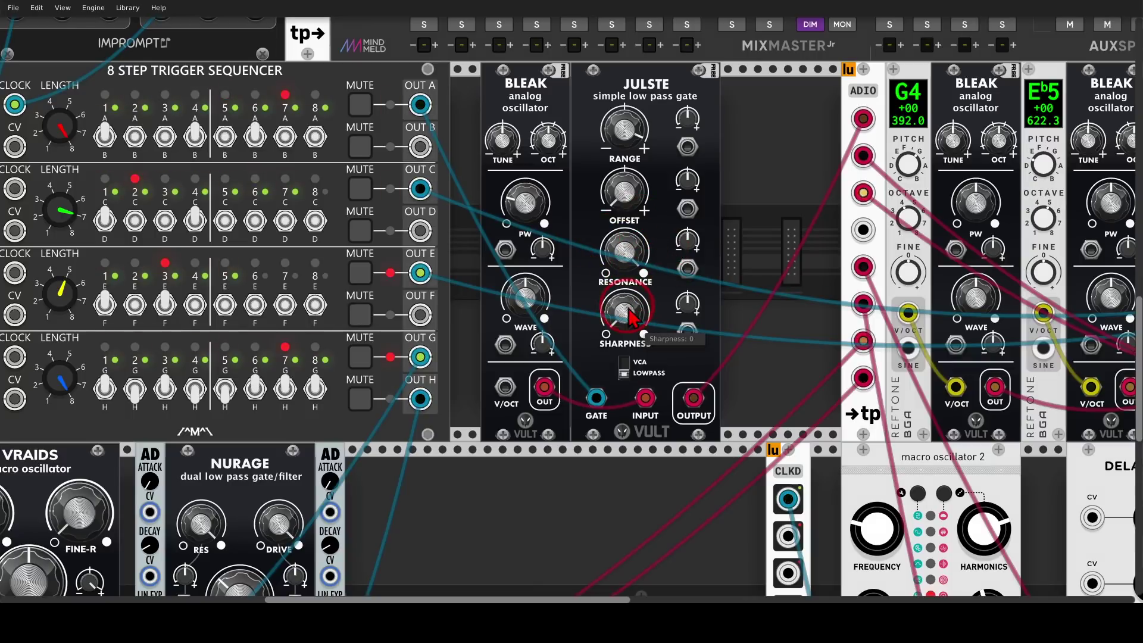
pyautogui.moveTo(632, 321); pyautogui.dragTo(571, 301)
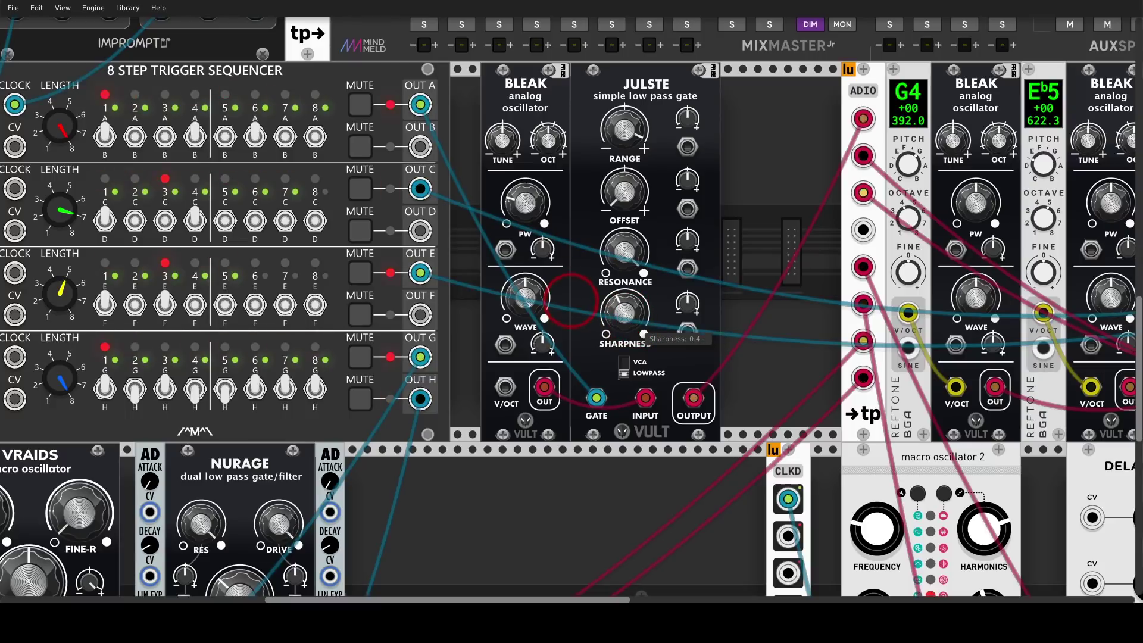
pyautogui.moveTo(626, 195); pyautogui.dragTo(571, 339)
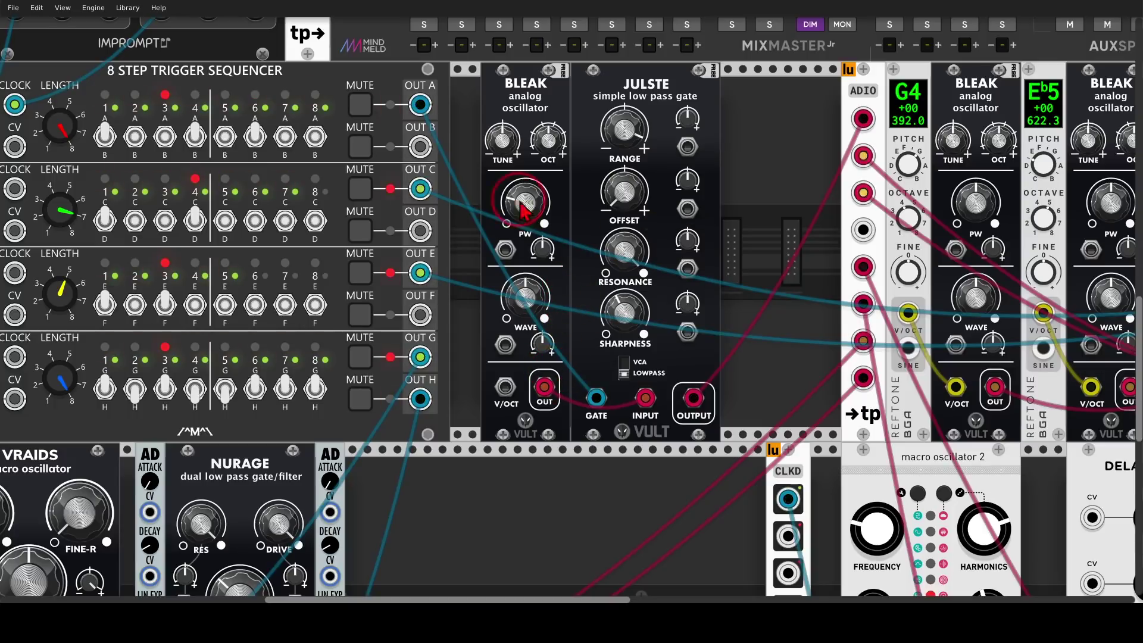
# - Trace the trigger sequencer's OUT A signal to the Julste's gate input and review the module's other controls
pyautogui.click(451, 139)
pyautogui.moveTo(442, 108)
pyautogui.mouseDown()
pyautogui.moveTo(404, 86)
pyautogui.moveTo(438, 116)
pyautogui.mouseUp()
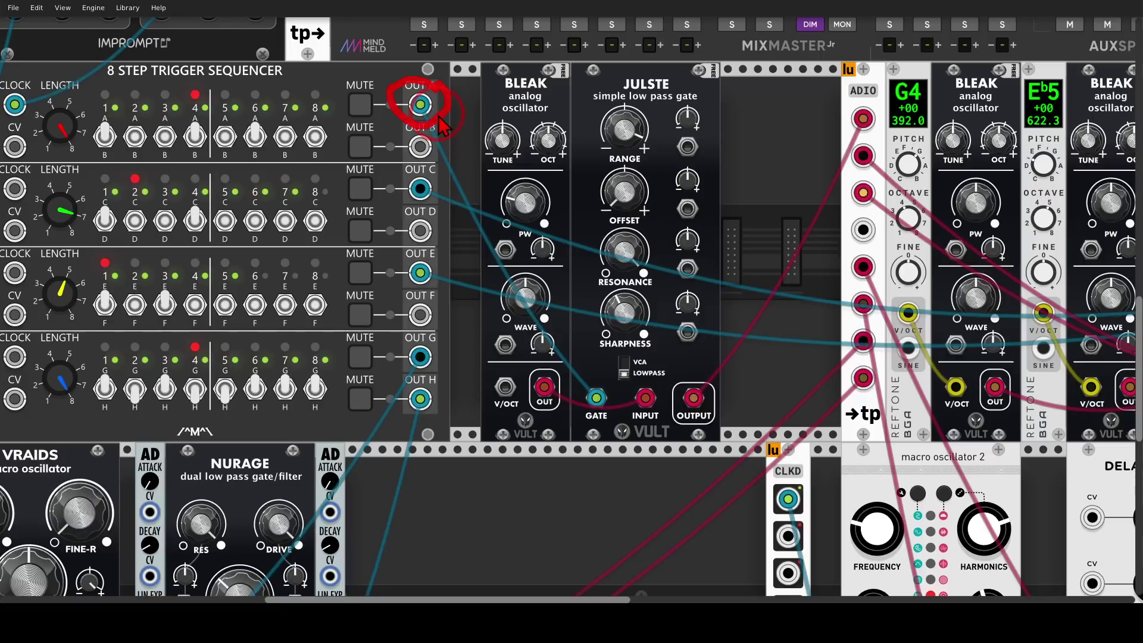
pyautogui.moveTo(448, 127)
pyautogui.mouseDown()
pyautogui.moveTo(550, 320)
pyautogui.moveTo(590, 364)
pyautogui.moveTo(561, 363)
pyautogui.mouseUp()
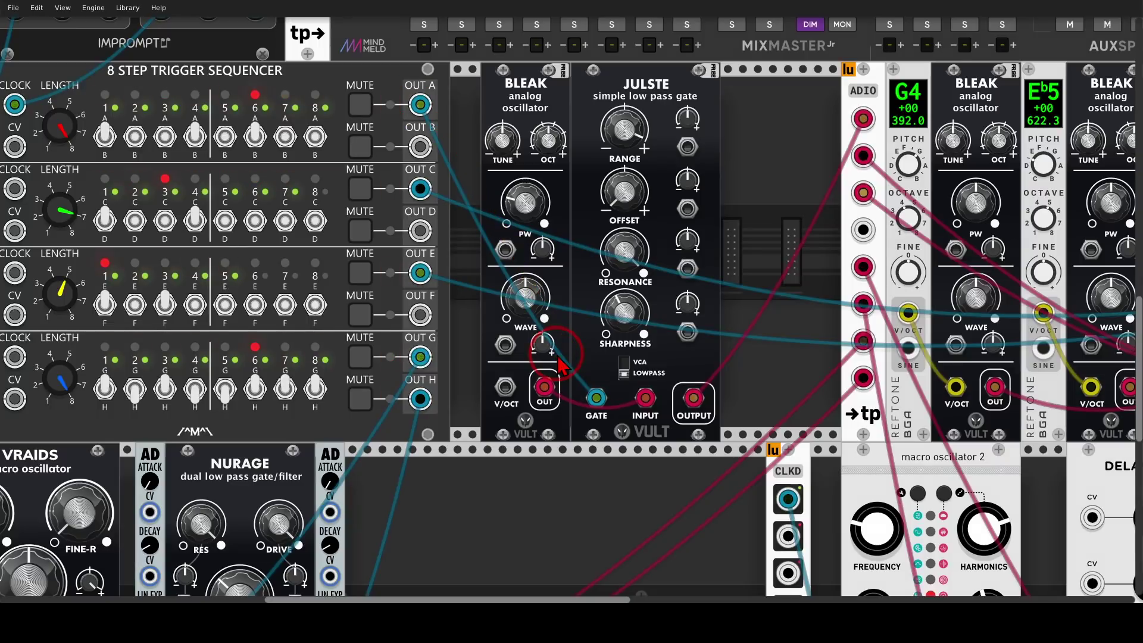
pyautogui.moveTo(622, 250); pyautogui.dragTo(604, 280)
pyautogui.moveTo(684, 222); pyautogui.dragTo(678, 260)
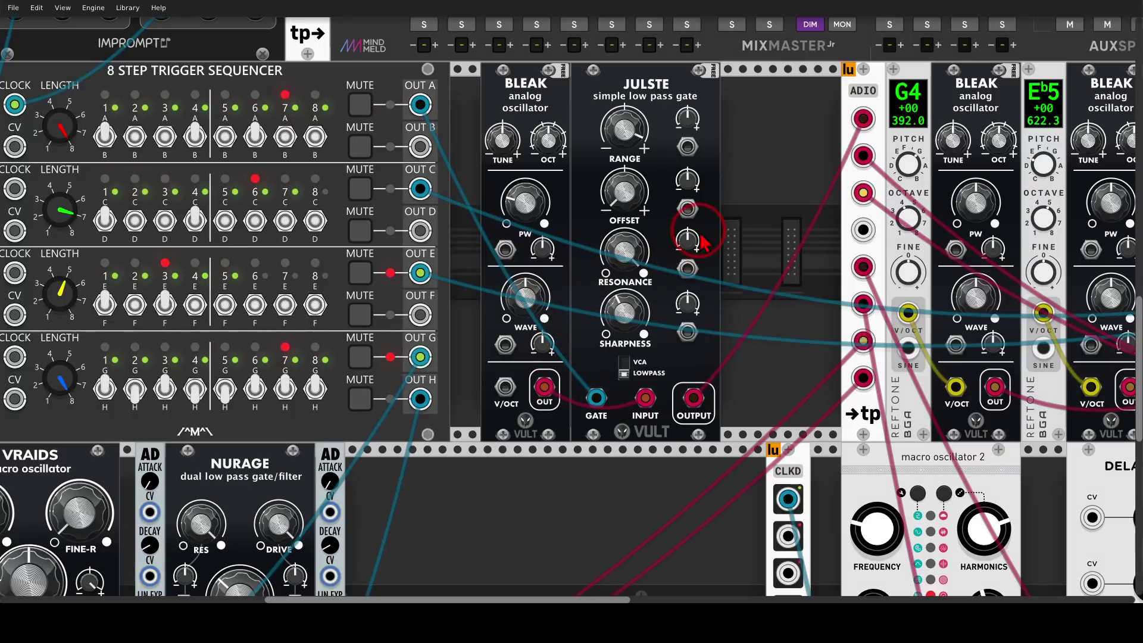
# - Examine the Nurage patch with its two Bleak oscillators, the G4 and Eb5 reference tones driving them, and the gate section
pyautogui.moveTo(736, 123); pyautogui.dragTo(238, 154)
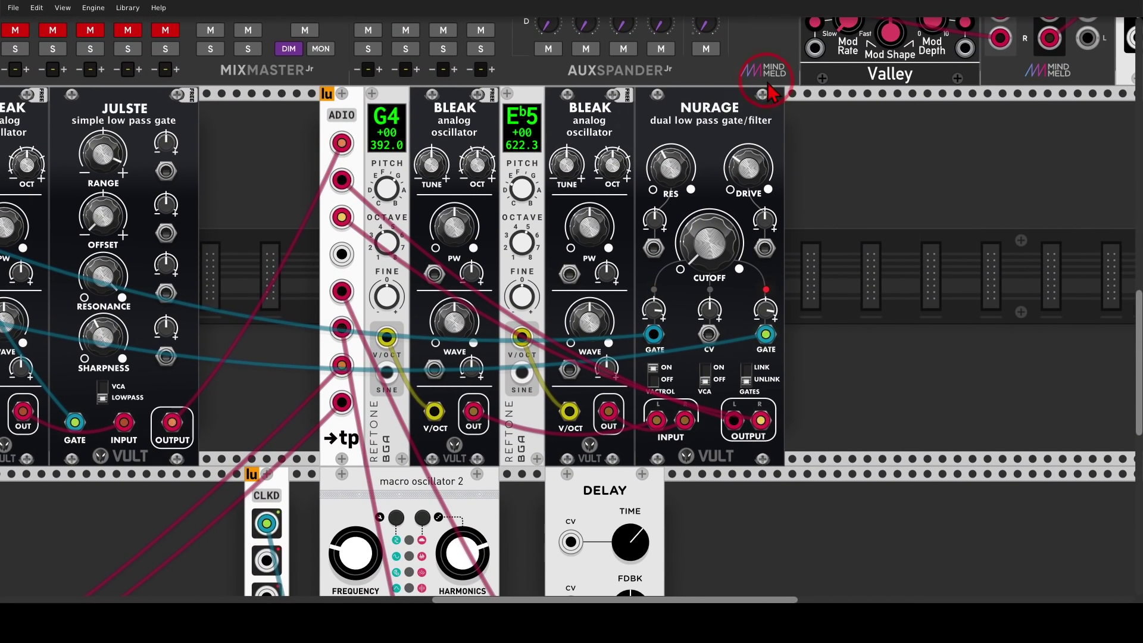
pyautogui.moveTo(748, 85)
pyautogui.mouseDown()
pyautogui.moveTo(645, 93)
pyautogui.moveTo(704, 159)
pyautogui.moveTo(784, 151)
pyautogui.moveTo(747, 90)
pyautogui.mouseUp()
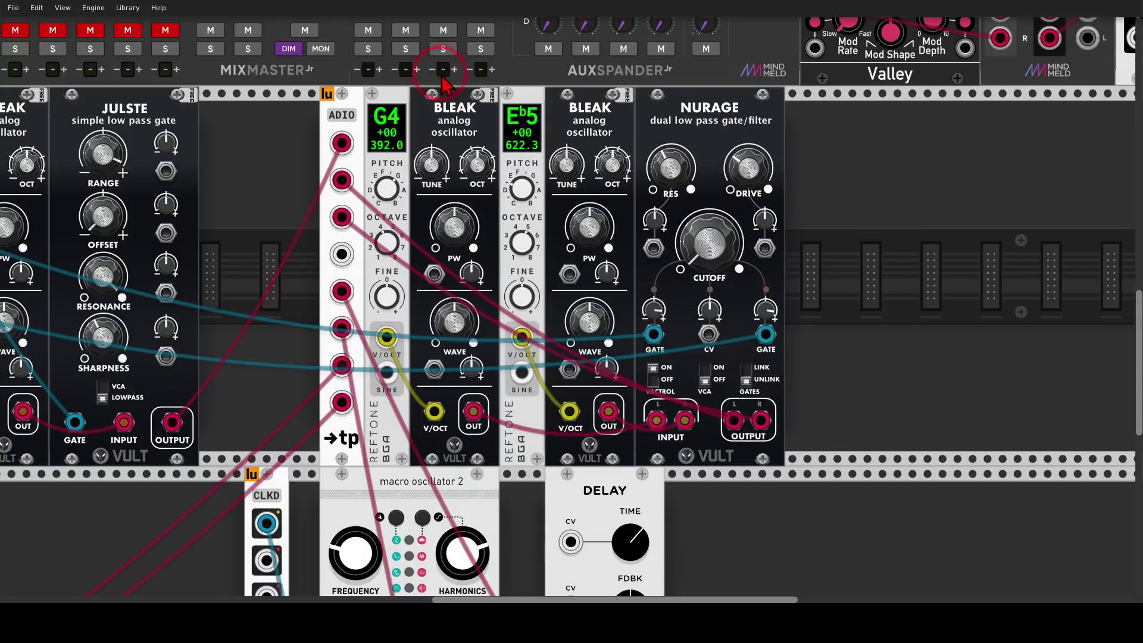
pyautogui.moveTo(479, 96)
pyautogui.mouseDown()
pyautogui.moveTo(421, 130)
pyautogui.moveTo(478, 102)
pyautogui.mouseUp()
pyautogui.moveTo(597, 91)
pyautogui.mouseDown()
pyautogui.moveTo(560, 127)
pyautogui.moveTo(625, 125)
pyautogui.moveTo(598, 93)
pyautogui.mouseUp()
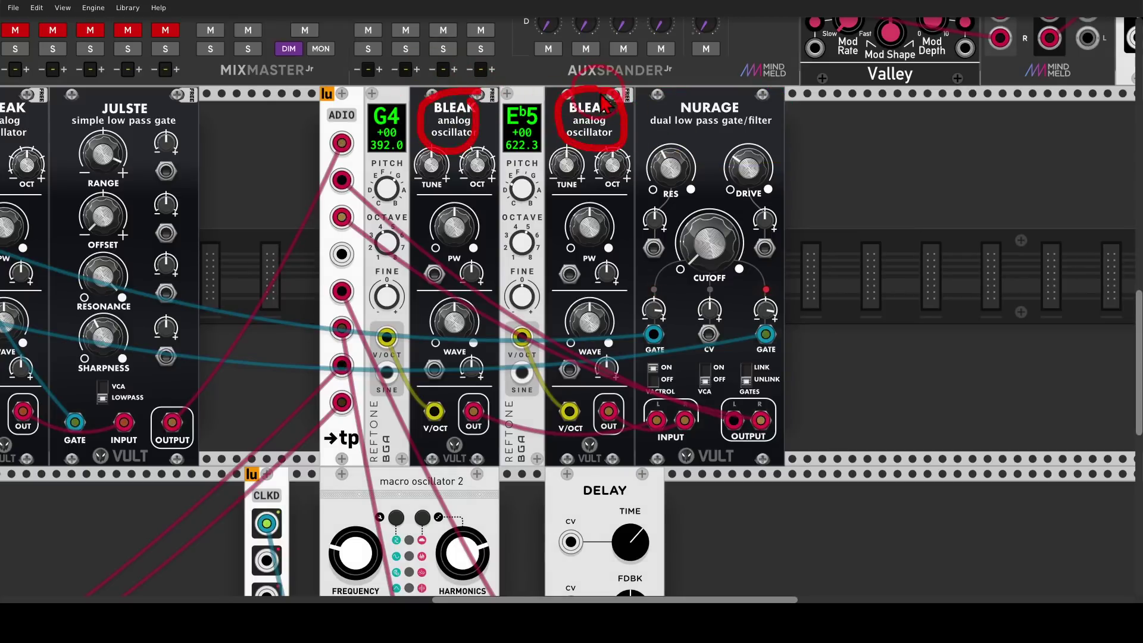
pyautogui.moveTo(523, 209)
pyautogui.mouseDown()
pyautogui.moveTo(519, 177)
pyautogui.moveTo(506, 174)
pyautogui.moveTo(521, 143)
pyautogui.mouseUp()
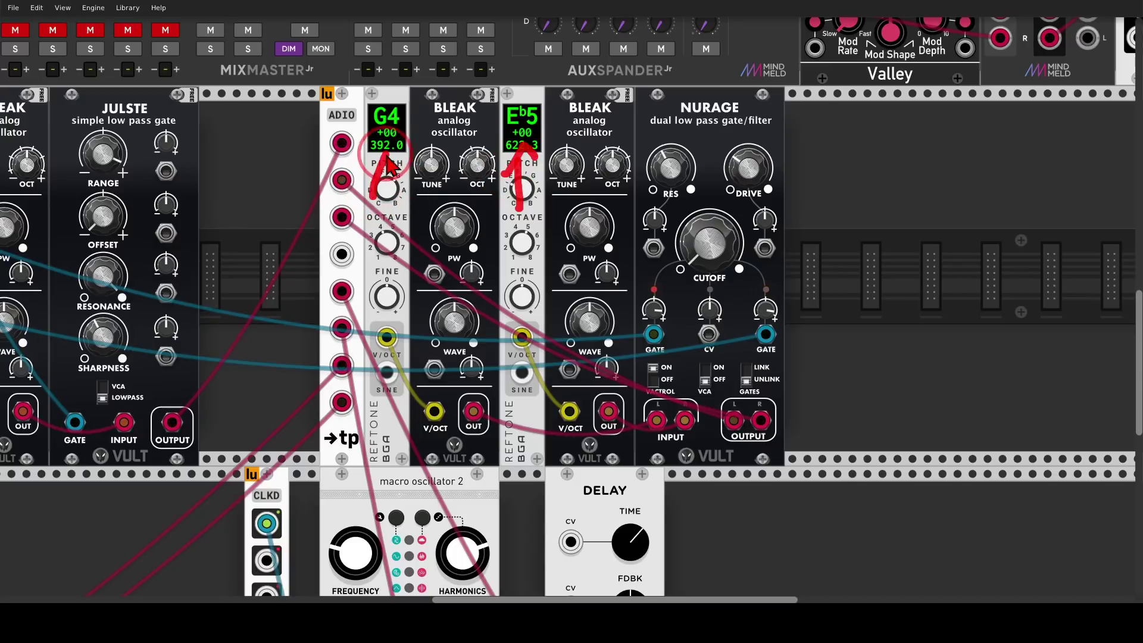
pyautogui.moveTo(402, 178); pyautogui.dragTo(401, 218)
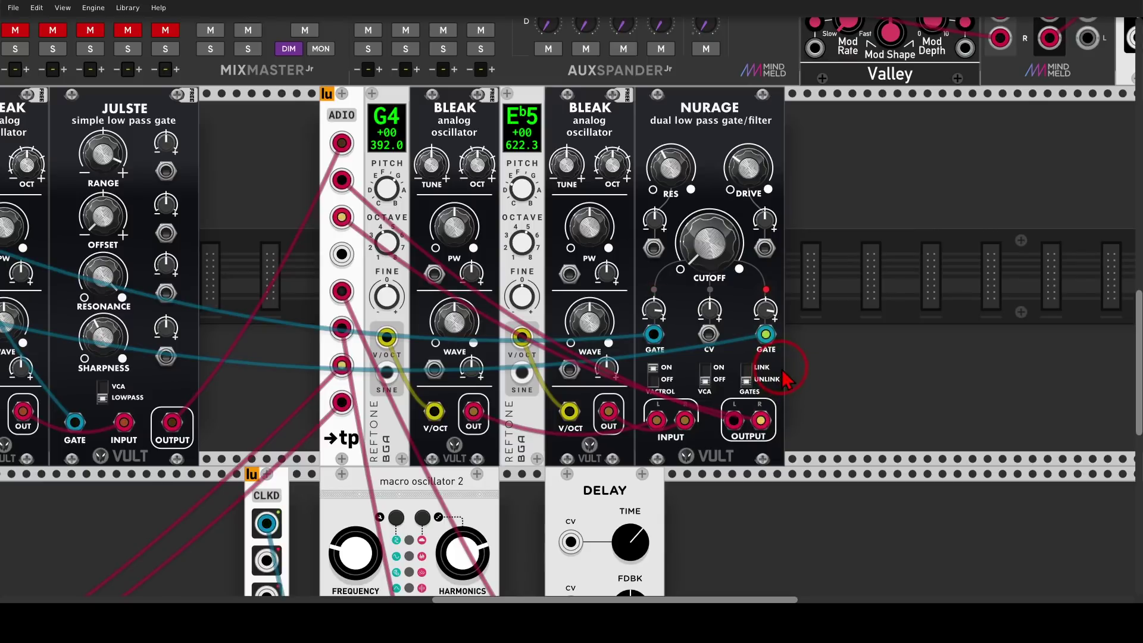
pyautogui.moveTo(783, 370)
pyautogui.mouseDown()
pyautogui.moveTo(739, 356)
pyautogui.moveTo(734, 372)
pyautogui.moveTo(744, 396)
pyautogui.moveTo(777, 396)
pyautogui.moveTo(792, 368)
pyautogui.moveTo(810, 364)
pyautogui.mouseUp()
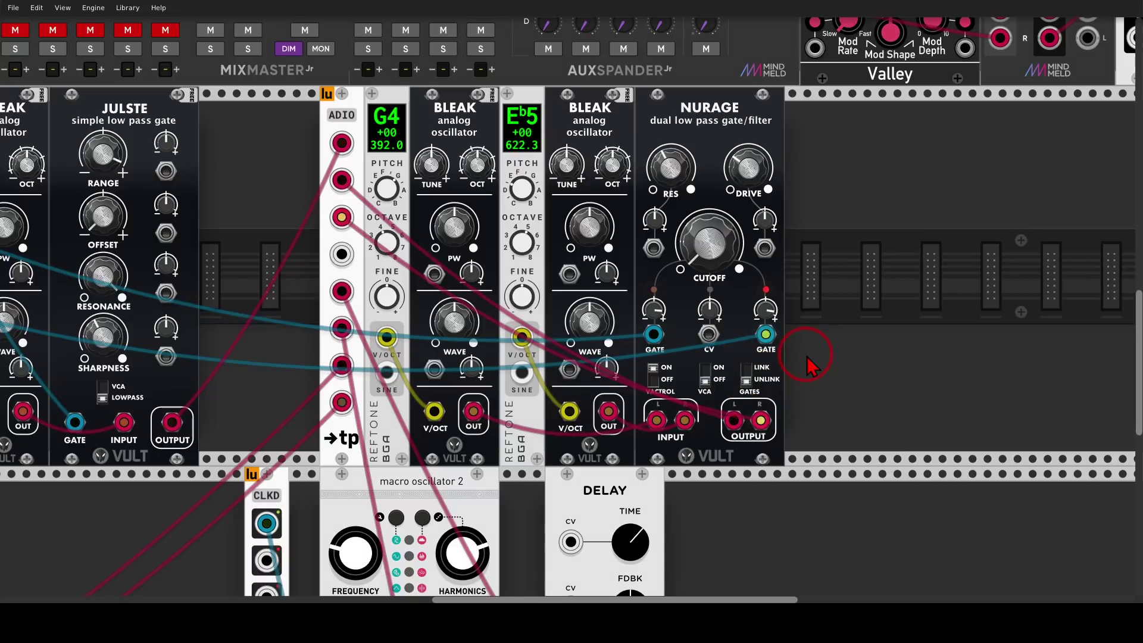
# - Try the drive control on the Nurage dual low pass gate
pyautogui.moveTo(219, 140); pyautogui.dragTo(548, 299)
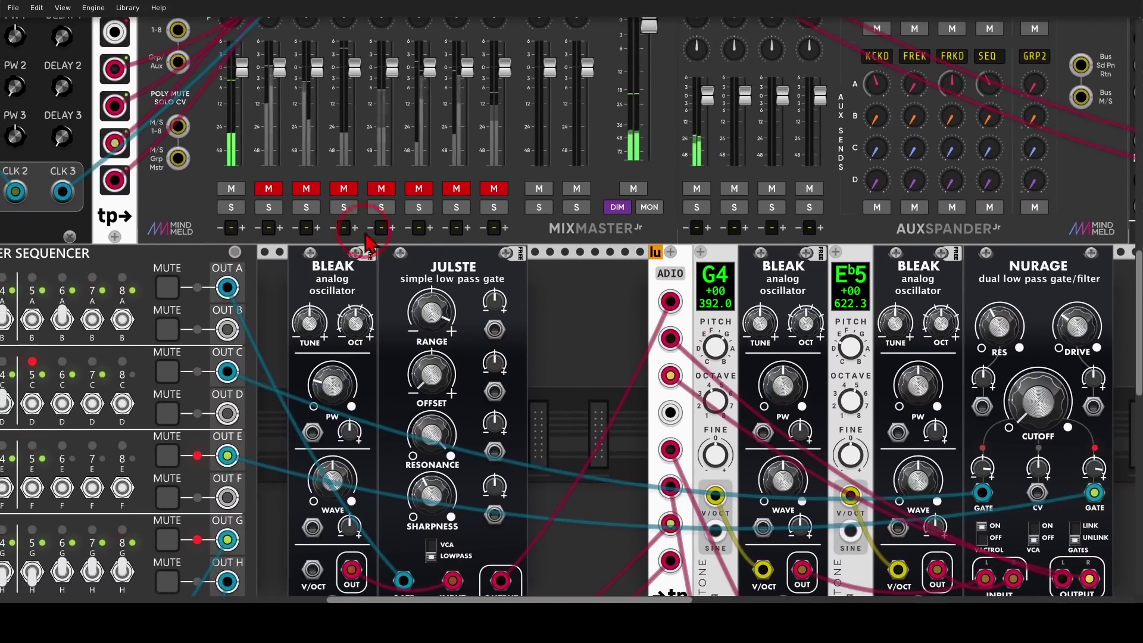
pyautogui.moveTo(604, 388); pyautogui.dragTo(185, 236)
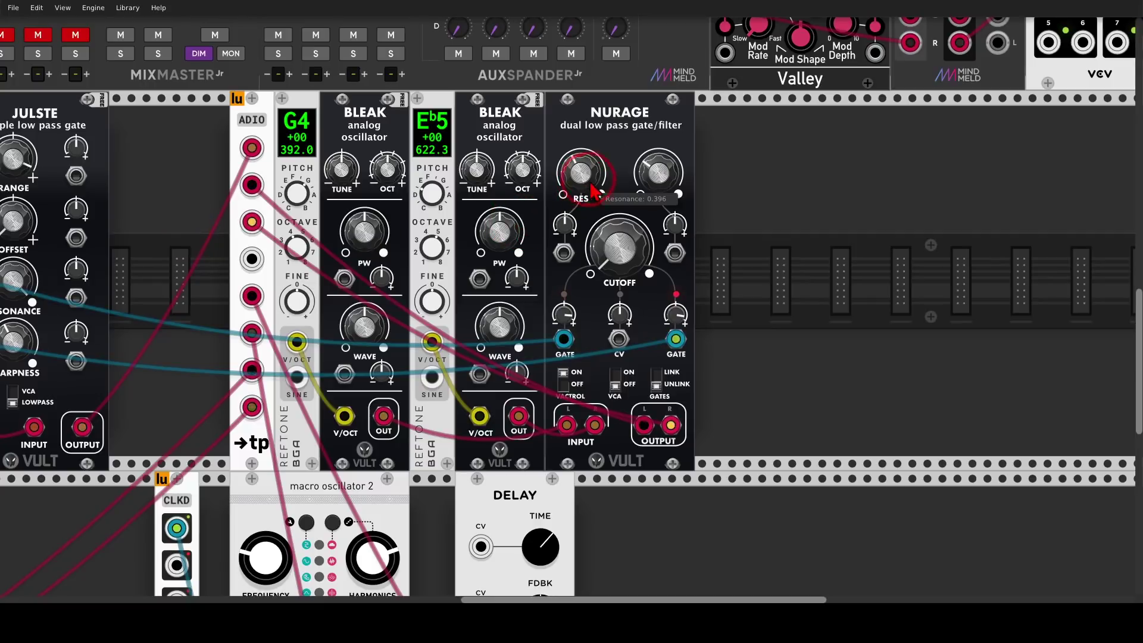
pyautogui.moveTo(679, 178)
pyautogui.moveTo(664, 177); pyautogui.dragTo(664, 48)
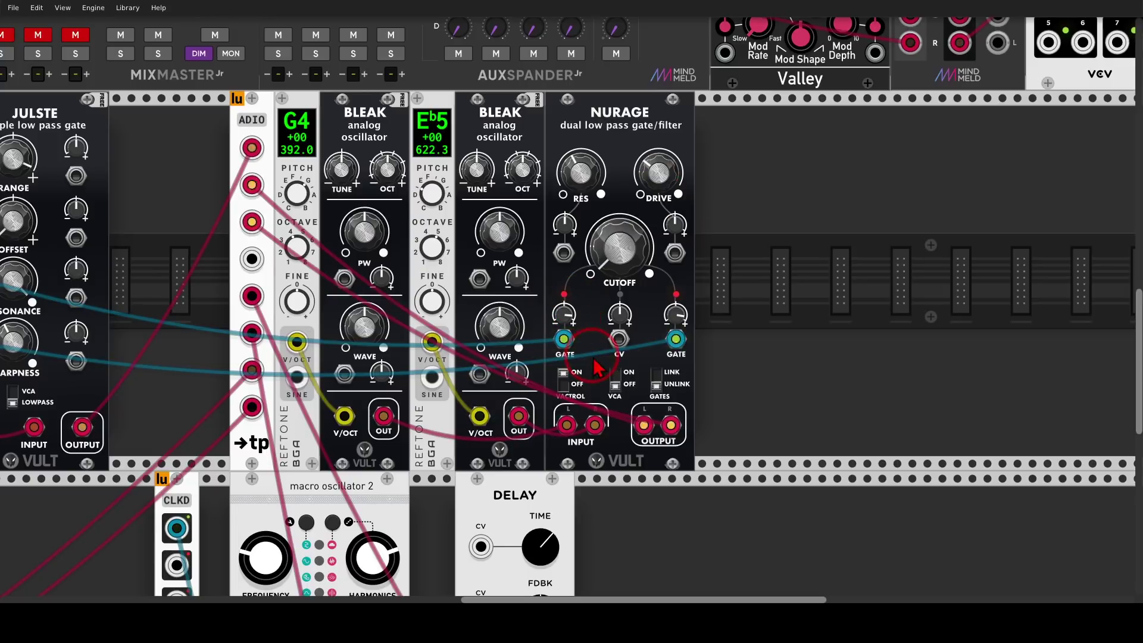
# - Check the Nurage's two gate inputs and try its vactrol switch, leaving it on
pyautogui.moveTo(540, 348)
pyautogui.mouseDown()
pyautogui.moveTo(568, 374)
pyautogui.moveTo(576, 331)
pyautogui.mouseUp()
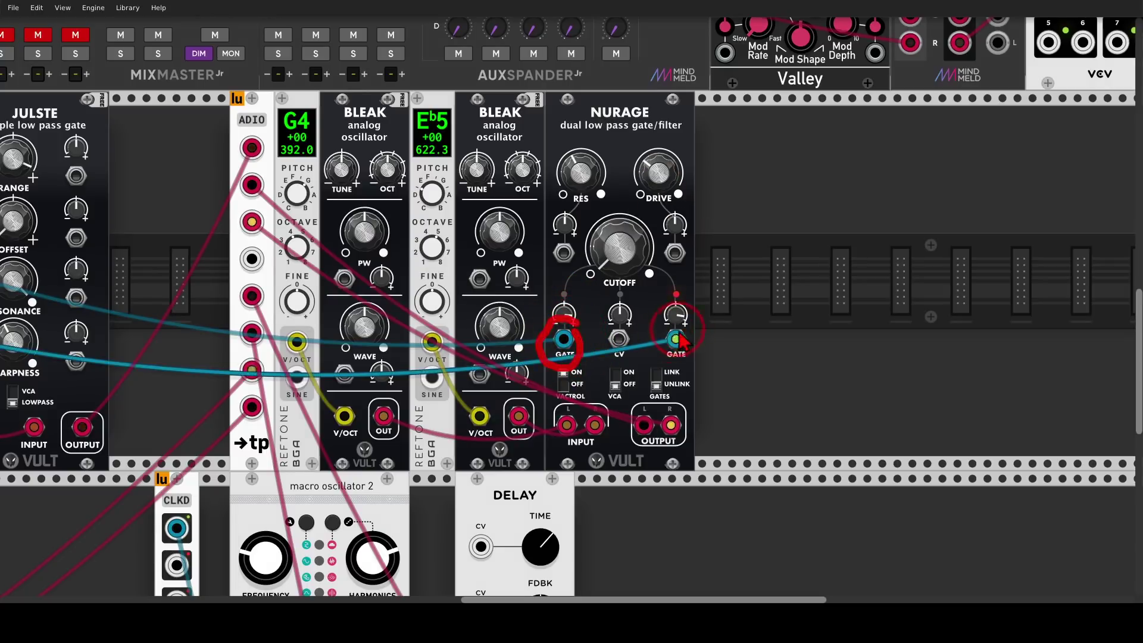
pyautogui.moveTo(691, 322)
pyautogui.mouseDown()
pyautogui.moveTo(664, 329)
pyautogui.moveTo(652, 357)
pyautogui.moveTo(687, 380)
pyautogui.moveTo(702, 333)
pyautogui.mouseUp()
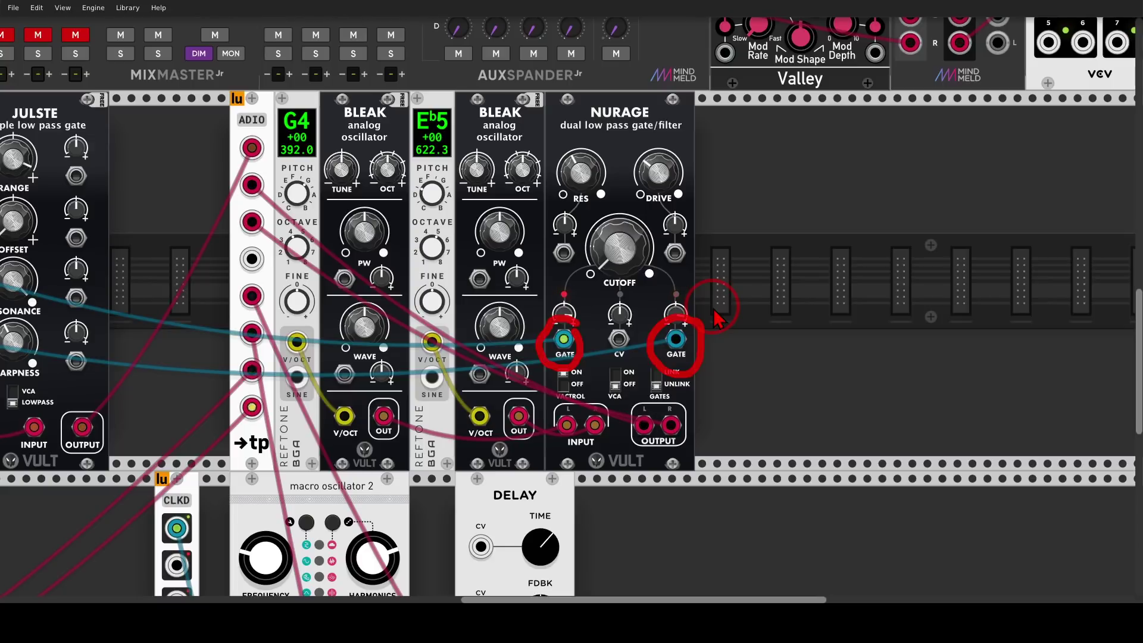
pyautogui.hotkey('shift', 'F9')
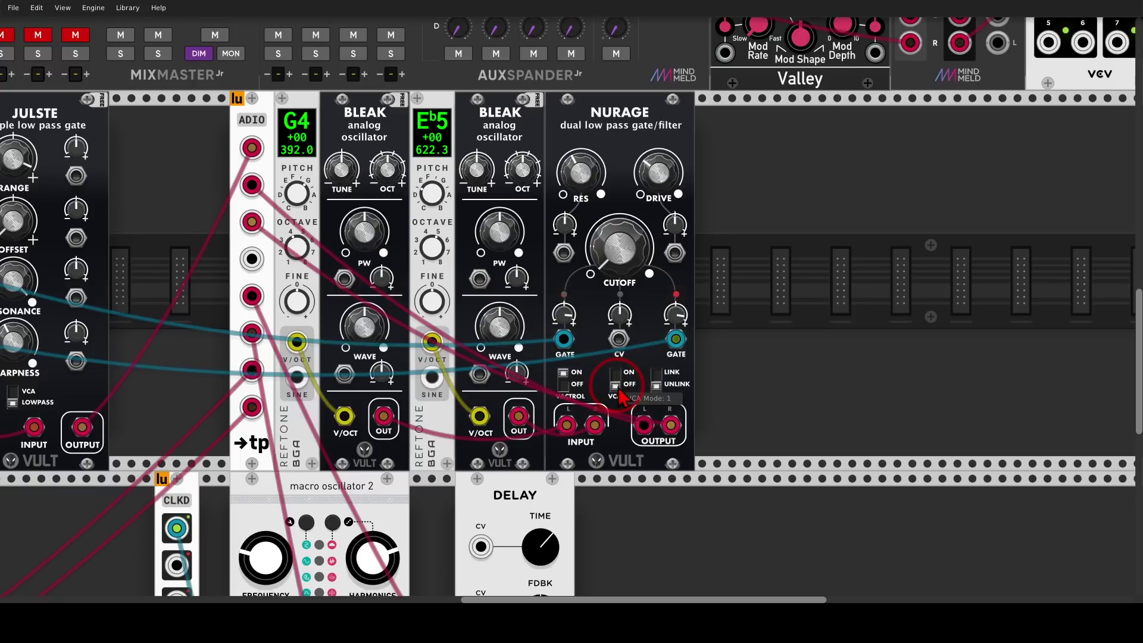
pyautogui.click(563, 381)
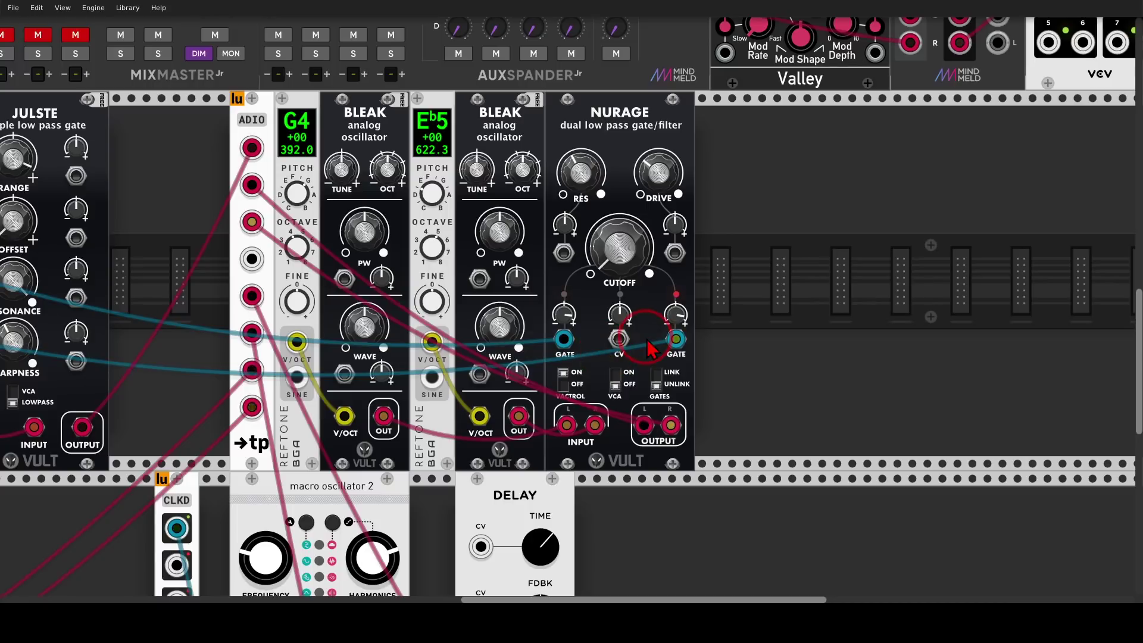
# - Try the cutoff control on the Nurage dual low pass gate fed by the two Bleak oscillators
pyautogui.moveTo(641, 252); pyautogui.dragTo(641, 208)
pyautogui.moveTo(570, 296); pyautogui.dragTo(571, 302)
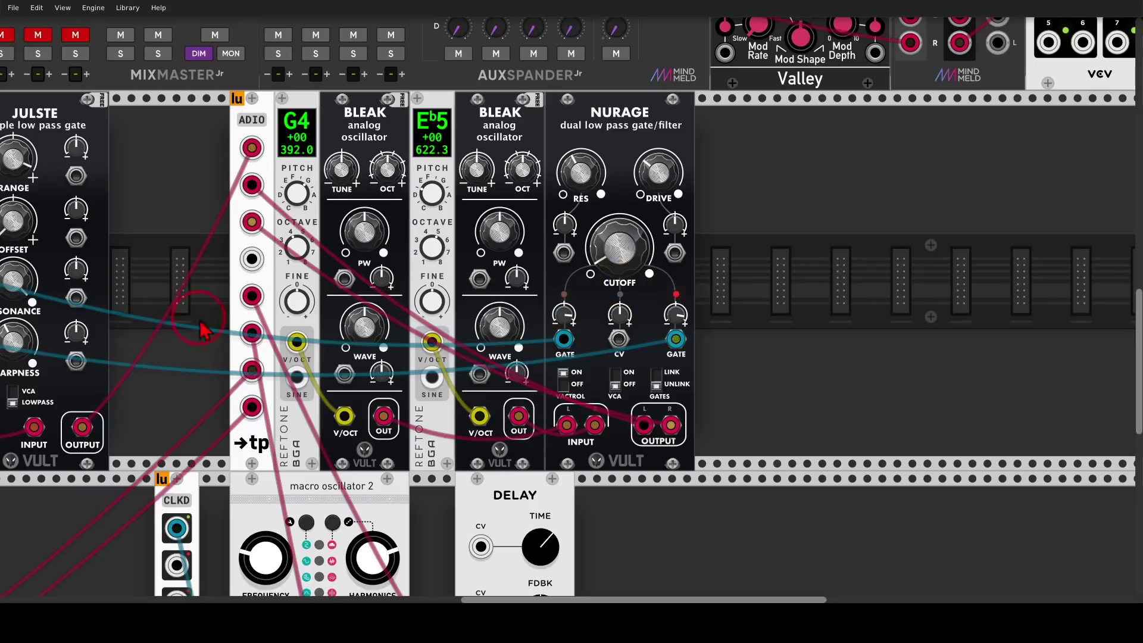
# - Examine the Vraids macro oscillator patch and the two AD envelopes feeding the gate inputs of its Nurage
pyautogui.moveTo(170, 384); pyautogui.dragTo(597, 269)
pyautogui.moveTo(265, 416); pyautogui.dragTo(695, 220)
pyautogui.moveTo(538, 343); pyautogui.dragTo(756, 287)
pyautogui.moveTo(412, 137)
pyautogui.mouseDown()
pyautogui.moveTo(336, 139)
pyautogui.moveTo(337, 192)
pyautogui.moveTo(410, 204)
pyautogui.moveTo(427, 161)
pyautogui.moveTo(411, 136)
pyautogui.mouseUp()
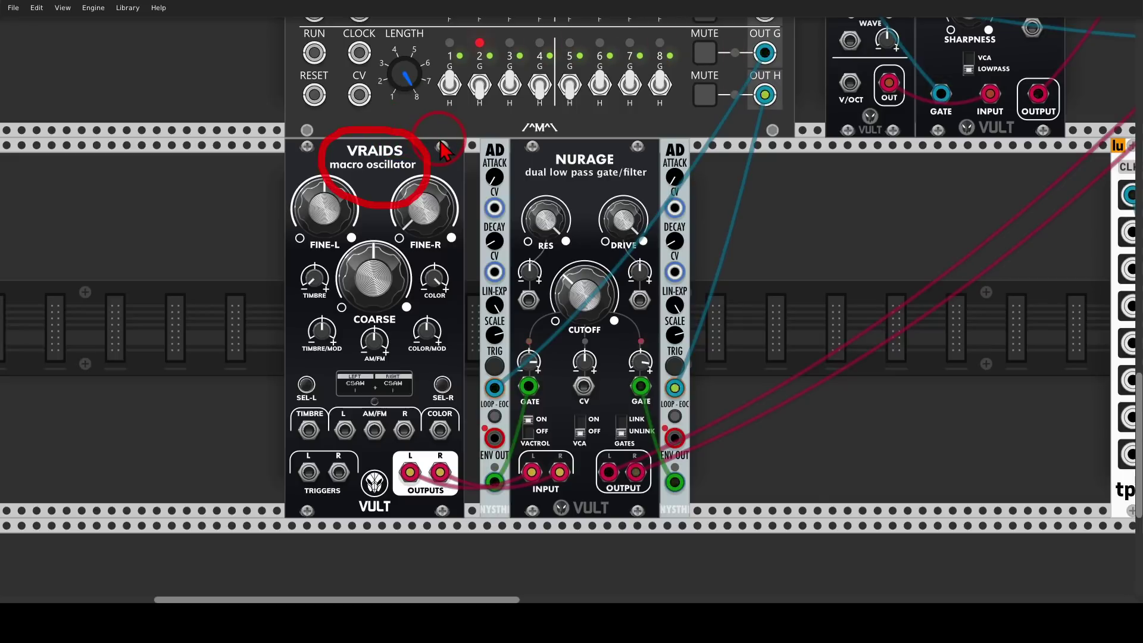
pyautogui.moveTo(619, 136)
pyautogui.mouseDown()
pyautogui.moveTo(523, 184)
pyautogui.moveTo(641, 156)
pyautogui.moveTo(619, 146)
pyautogui.mouseUp()
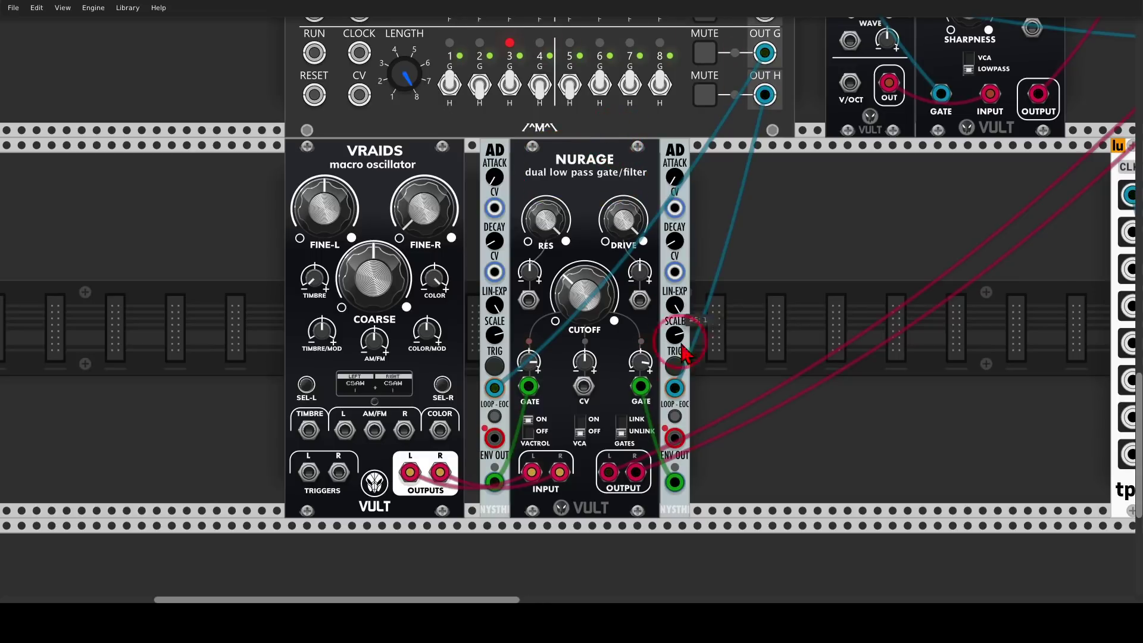
pyautogui.moveTo(669, 436)
pyautogui.mouseDown()
pyautogui.moveTo(688, 434)
pyautogui.moveTo(704, 472)
pyautogui.moveTo(658, 477)
pyautogui.moveTo(679, 451)
pyautogui.mouseUp()
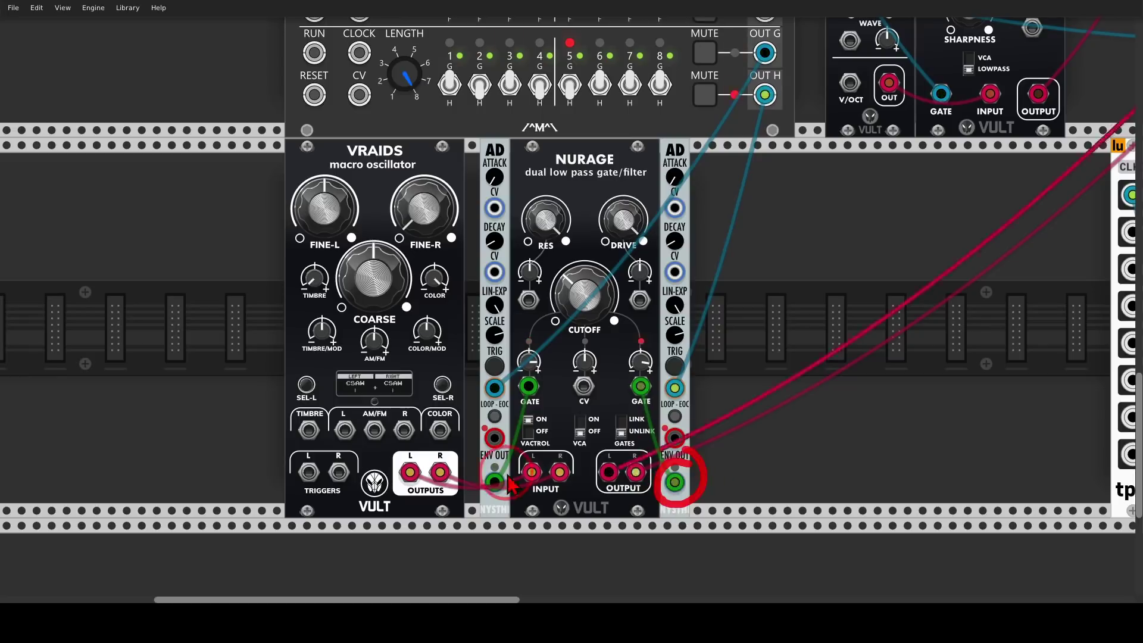
pyautogui.moveTo(505, 463)
pyautogui.mouseDown()
pyautogui.moveTo(474, 492)
pyautogui.moveTo(509, 495)
pyautogui.moveTo(506, 468)
pyautogui.mouseUp()
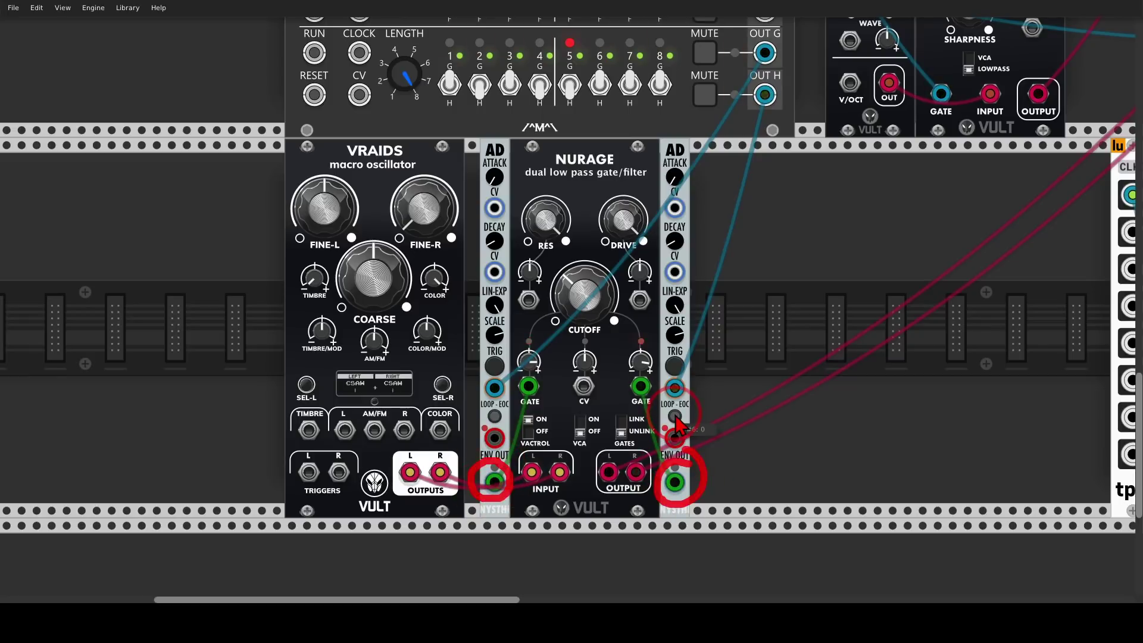
pyautogui.moveTo(647, 376); pyautogui.dragTo(626, 405)
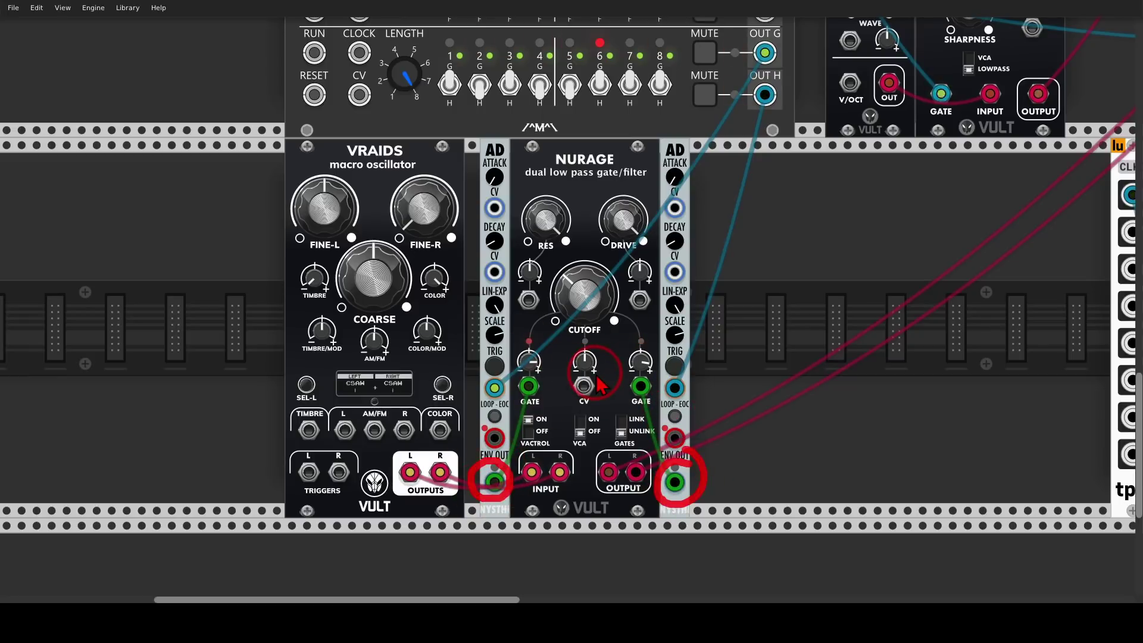
# - Move the ADIO module closer to the Julste and unmute the VRDS channel on the MixMaster
pyautogui.moveTo(987, 207); pyautogui.dragTo(667, 503)
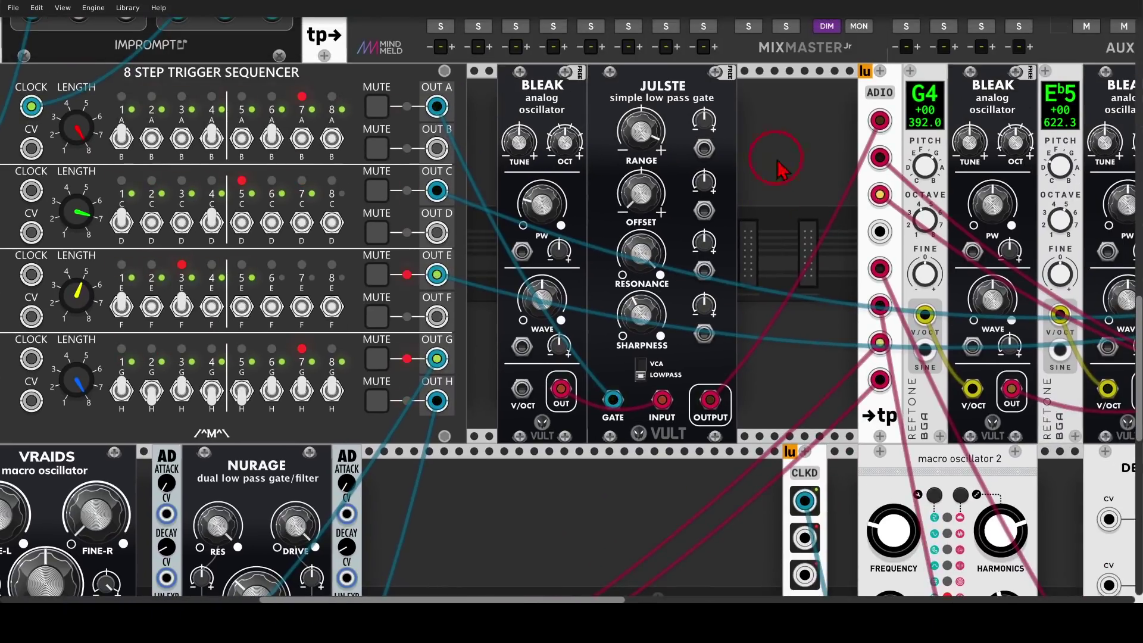
pyautogui.moveTo(861, 77)
pyautogui.mouseDown()
pyautogui.moveTo(828, 92)
pyautogui.moveTo(849, 52)
pyautogui.moveTo(798, 76)
pyautogui.moveTo(765, 232)
pyautogui.moveTo(777, 406)
pyautogui.moveTo(801, 450)
pyautogui.moveTo(854, 396)
pyautogui.moveTo(851, 55)
pyautogui.mouseUp()
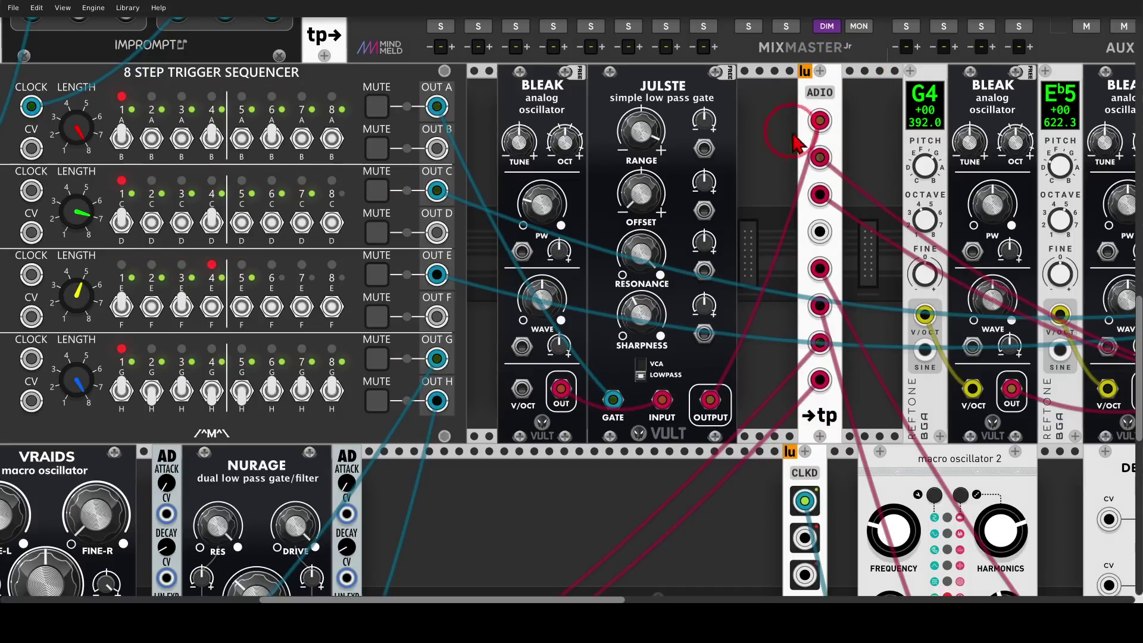
pyautogui.scroll(10, 774, 286)
pyautogui.scroll(-5, 756, 325)
pyautogui.hscroll(2, 756, 324)
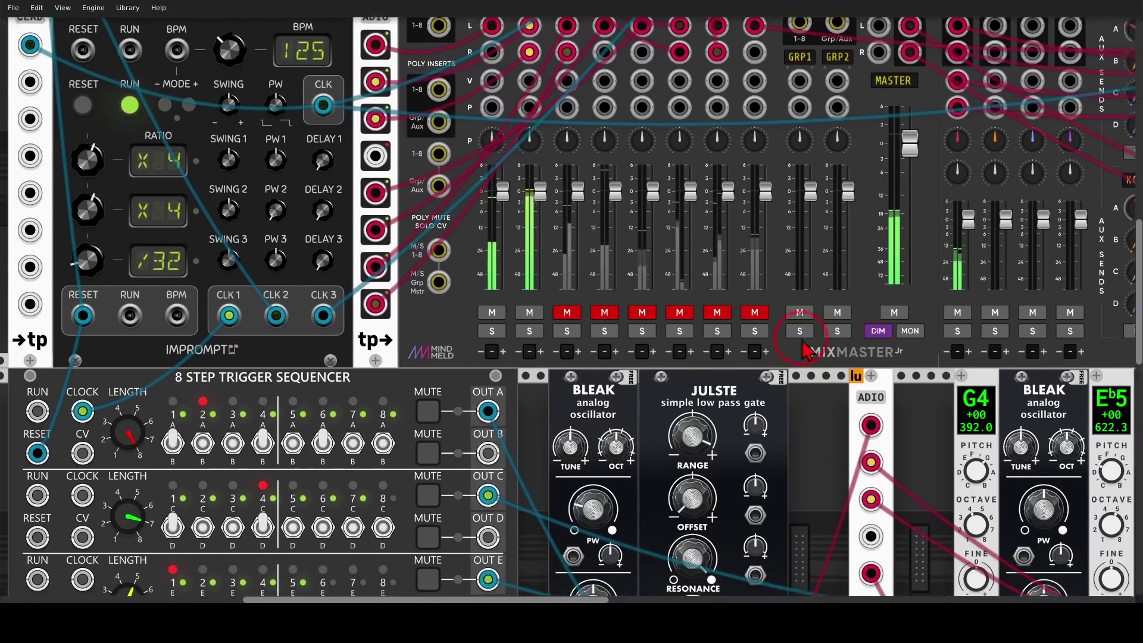
pyautogui.click(583, 355)
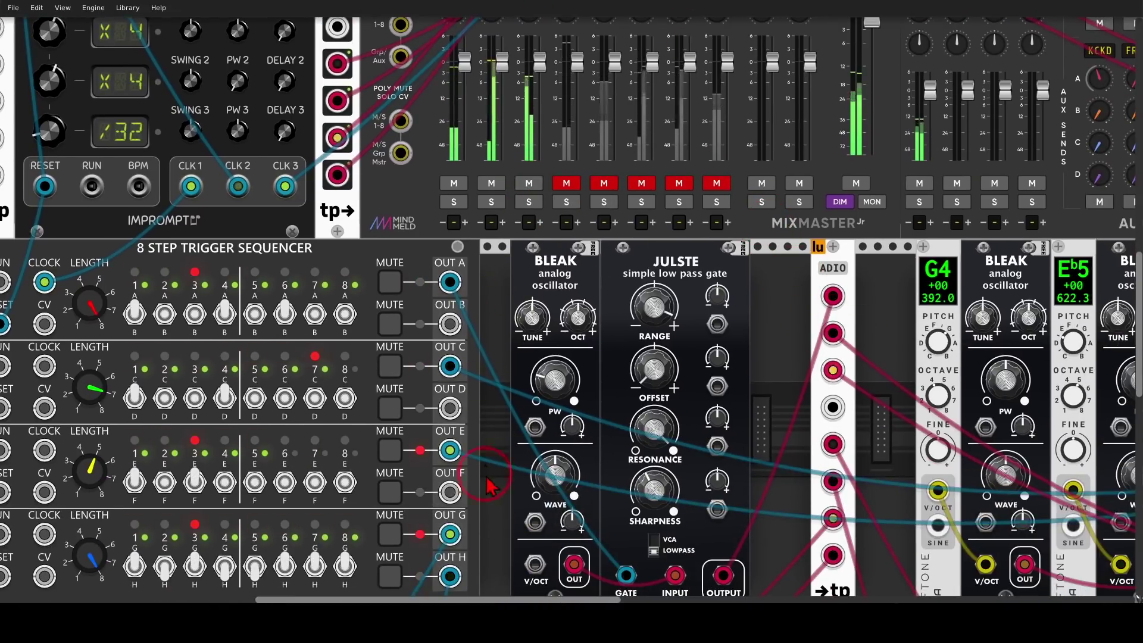
# - Adjust the two gate amount knobs on the Nurage in the Vraids patch
pyautogui.scroll(-10, 655, 298)
pyautogui.hscroll(-6, 655, 298)
pyautogui.scroll(-5, 661, 320)
pyautogui.hscroll(-3, 661, 320)
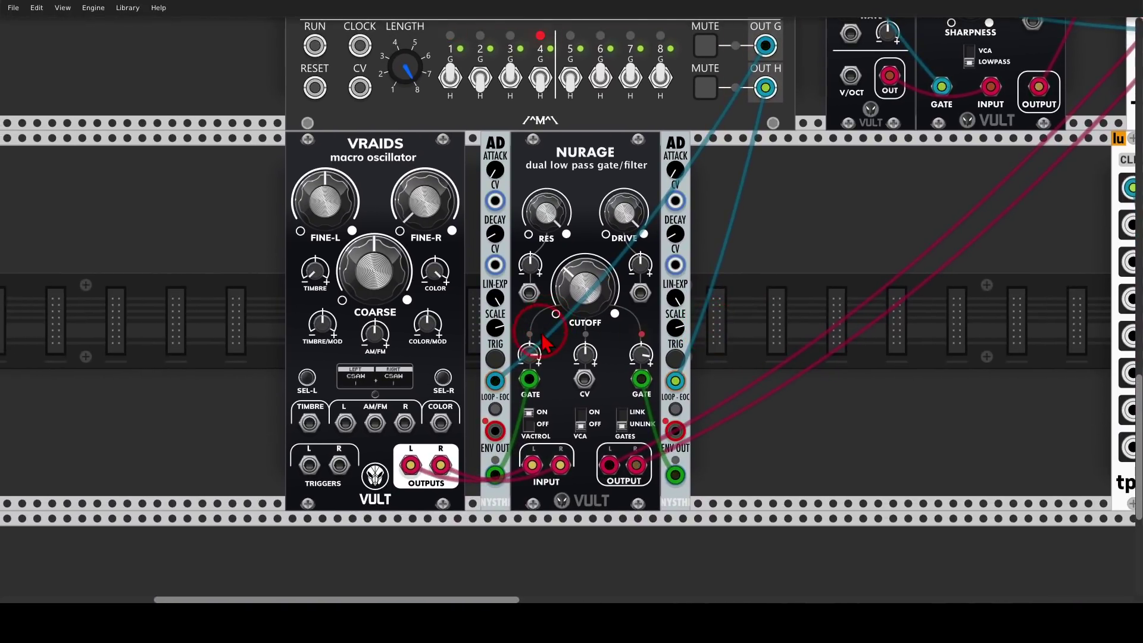
pyautogui.moveTo(529, 356); pyautogui.dragTo(571, 300)
pyautogui.moveTo(641, 356); pyautogui.dragTo(571, 305)
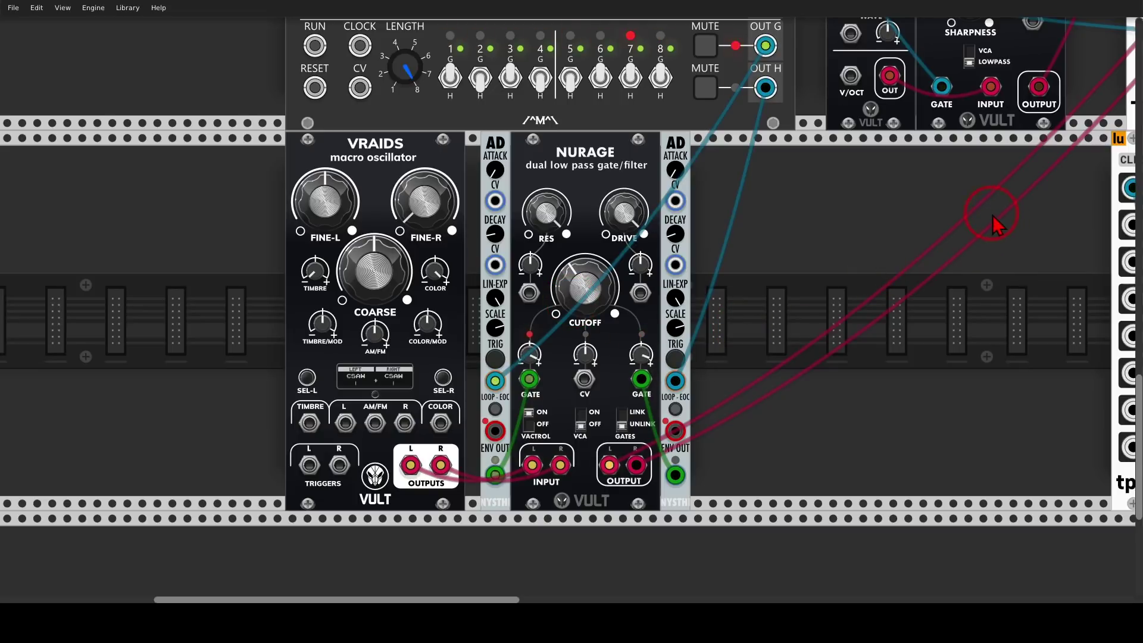
# - Check the macro oscillator 2 and Delay patch and unmute the mixer's KICK and KCKD channels
pyautogui.moveTo(1028, 199); pyautogui.dragTo(445, 242)
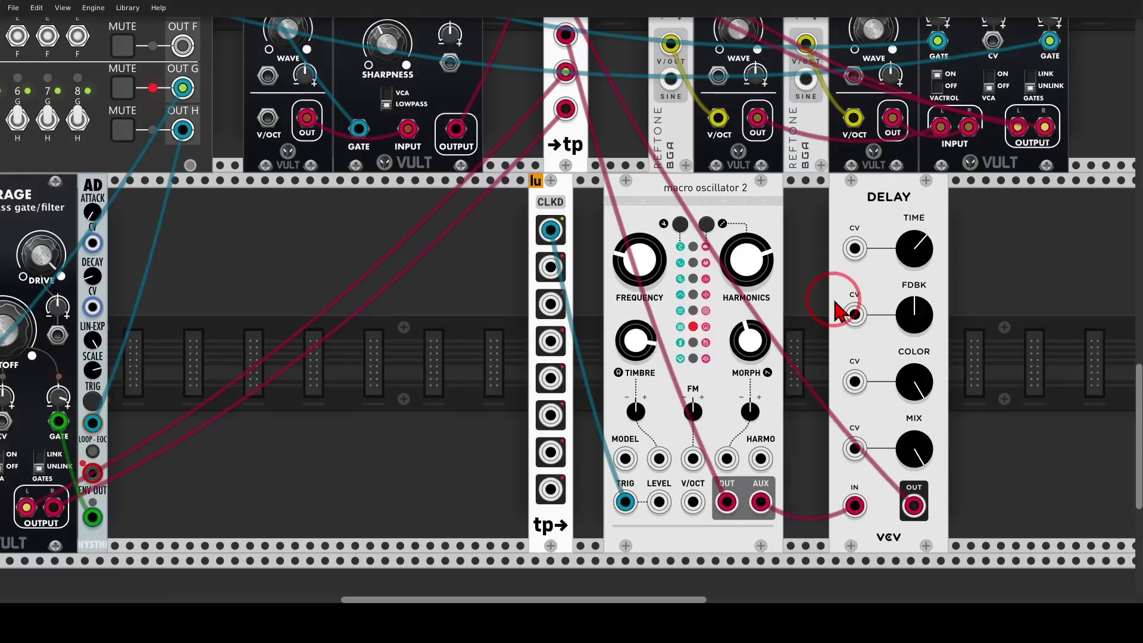
pyautogui.moveTo(608, 122); pyautogui.dragTo(850, 394)
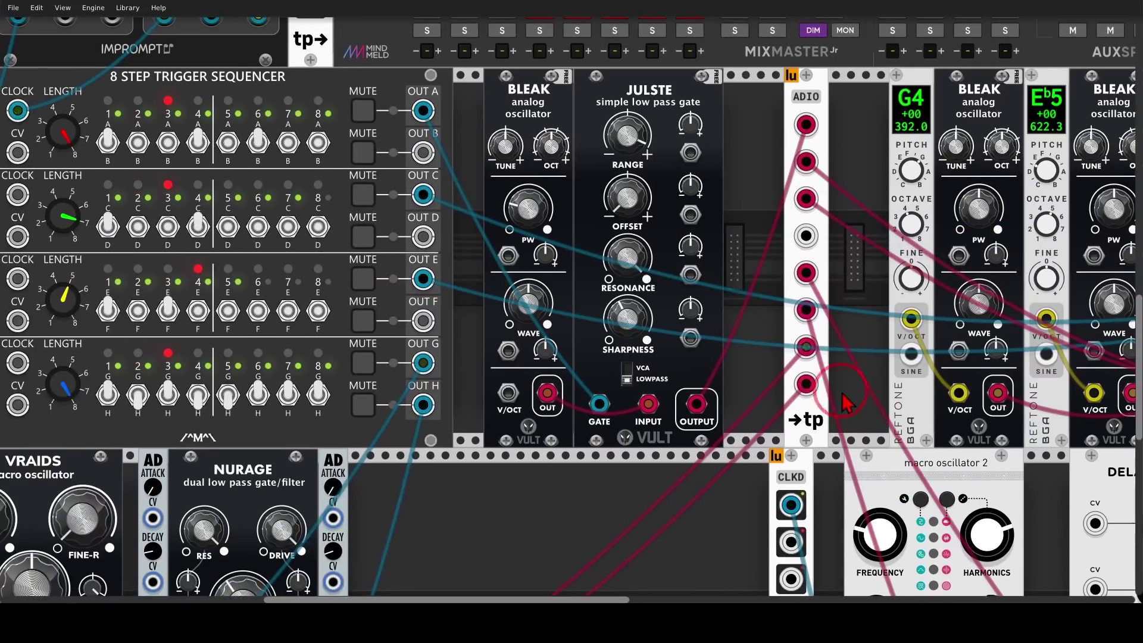
pyautogui.scroll(5, 554, 223)
pyautogui.scroll(3, 553, 223)
pyautogui.click(540, 254)
pyautogui.click(574, 254)
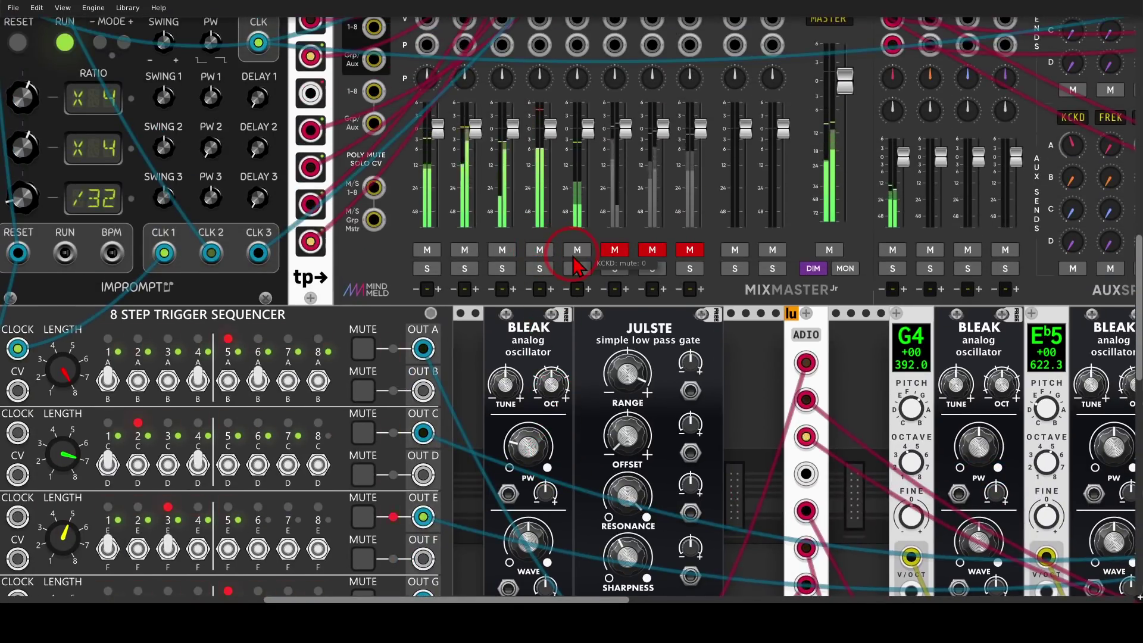
# - Reset the Clocked module to restart the sequencers together
pyautogui.scroll(3, 381, 191)
pyautogui.hscroll(-5, 381, 191)
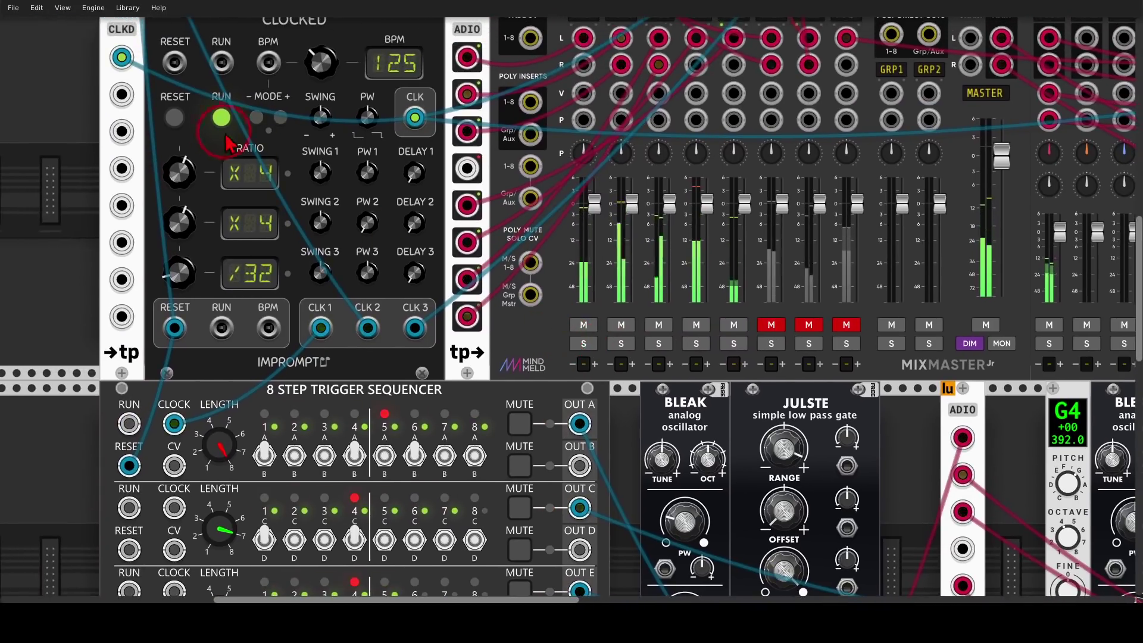
pyautogui.click(179, 122)
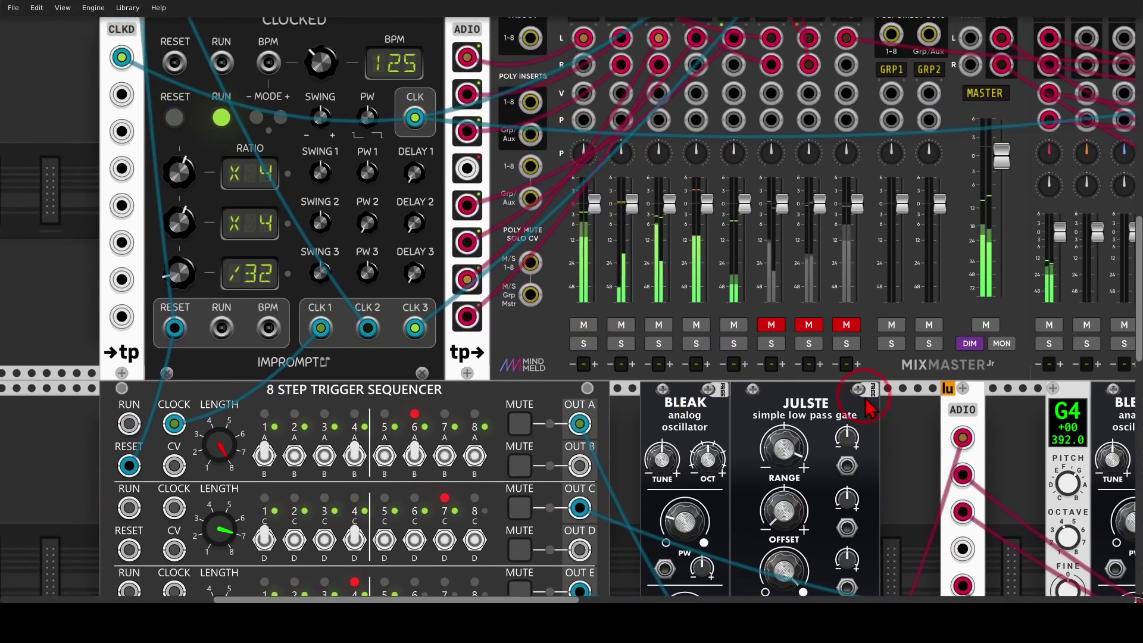
# - Examine the Freak manifold filter in Nurage mode, with its GATE-SEQ-64 gates and Chronoblob delay
pyautogui.moveTo(848, 373); pyautogui.dragTo(701, 258)
pyautogui.scroll(-2, 706, 268)
pyautogui.hscroll(2, 706, 268)
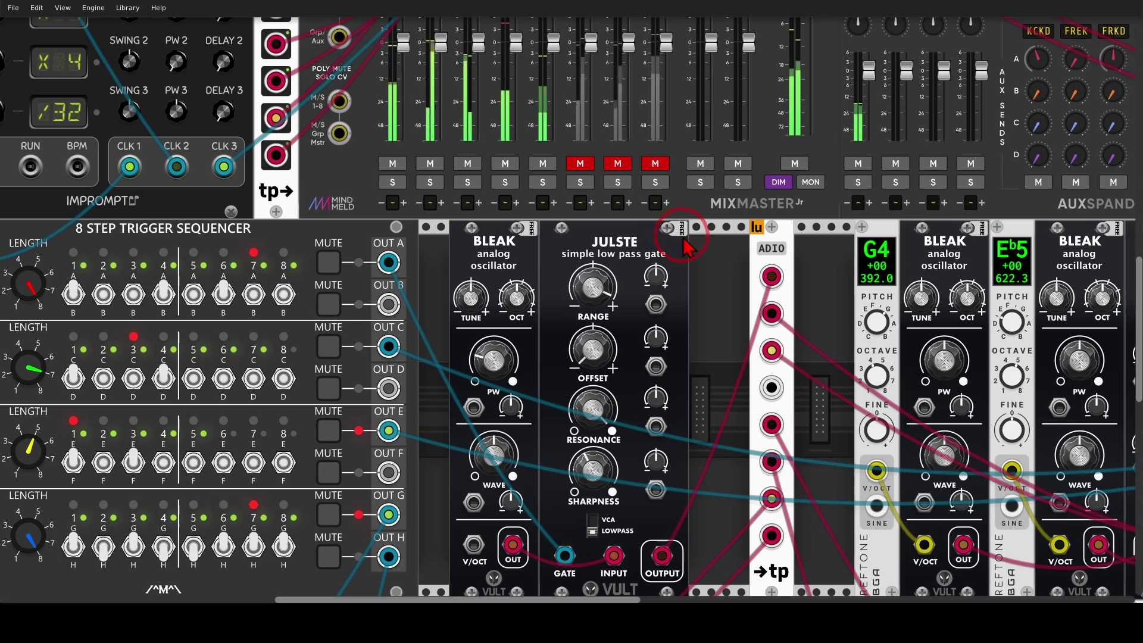
pyautogui.scroll(-3, 724, 327)
pyautogui.hscroll(5, 723, 328)
pyautogui.scroll(15, 596, 303)
pyautogui.hscroll(-7, 596, 304)
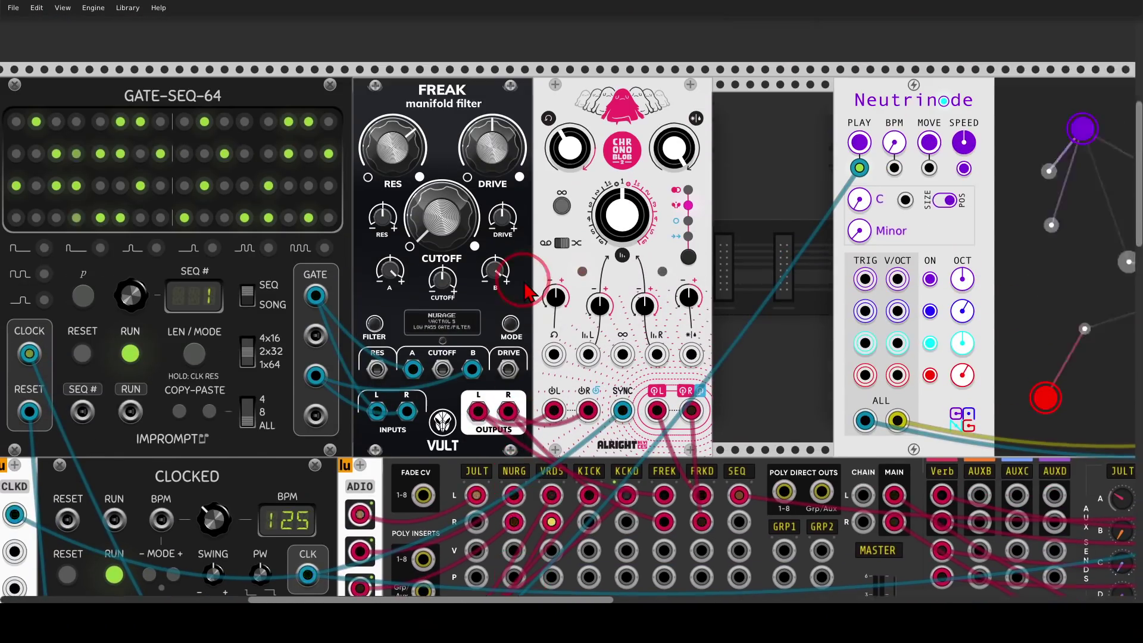
pyautogui.scroll(2, 524, 282)
pyautogui.moveTo(408, 141); pyautogui.dragTo(546, 88)
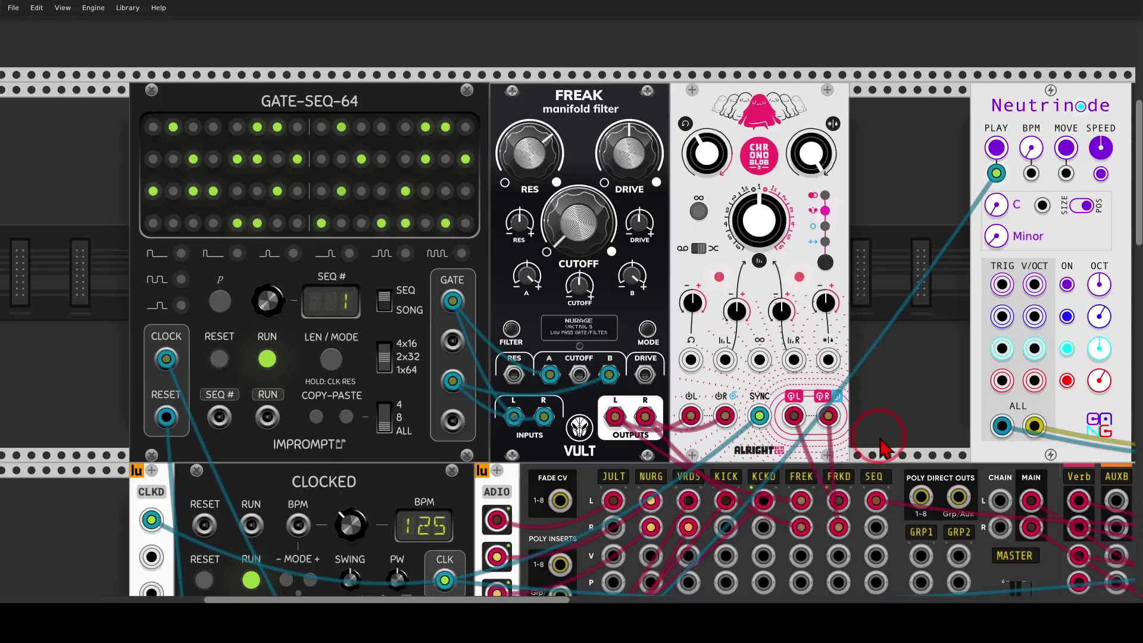
# - Unmute the FREK and FRKD channels on the MixMaster
pyautogui.moveTo(879, 444); pyautogui.dragTo(783, 159)
pyautogui.click(706, 503)
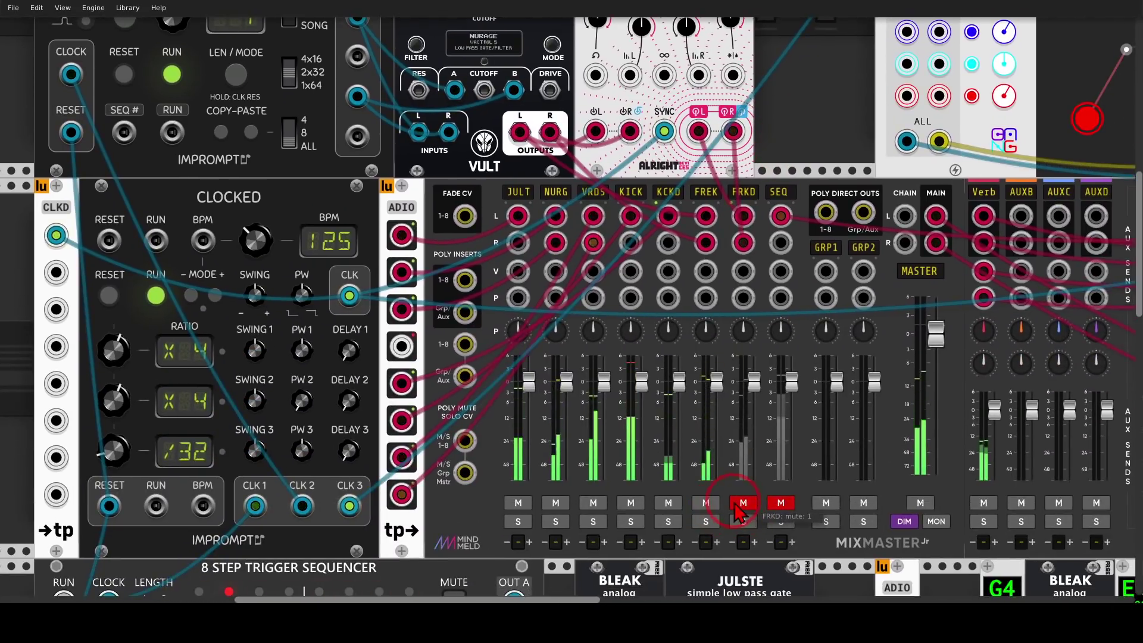
pyautogui.click(743, 503)
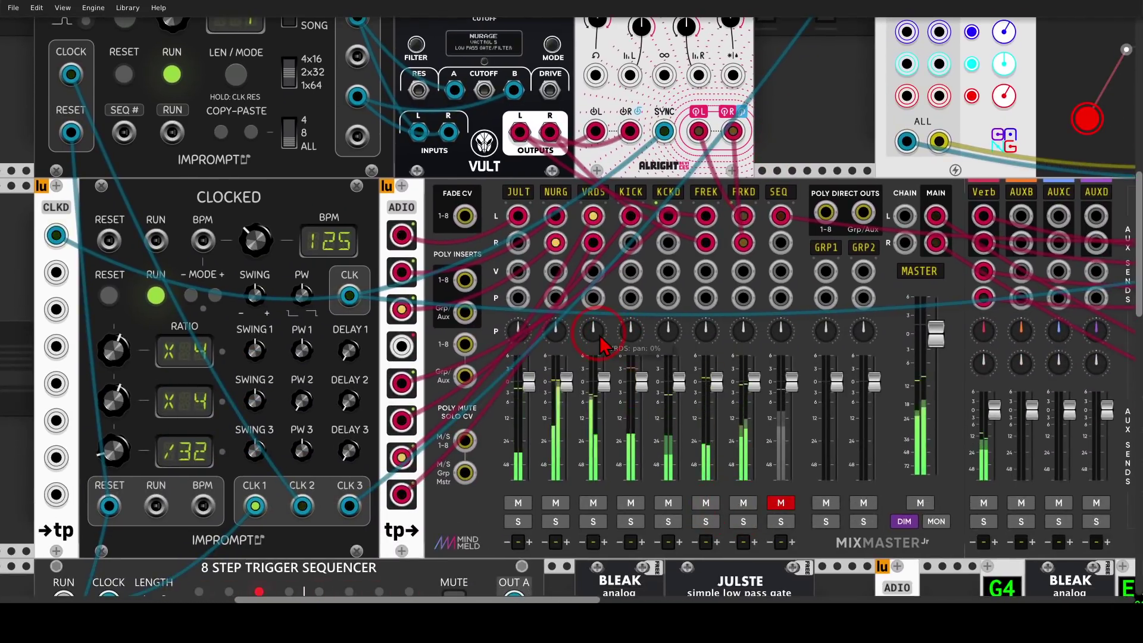
pyautogui.moveTo(601, 344)
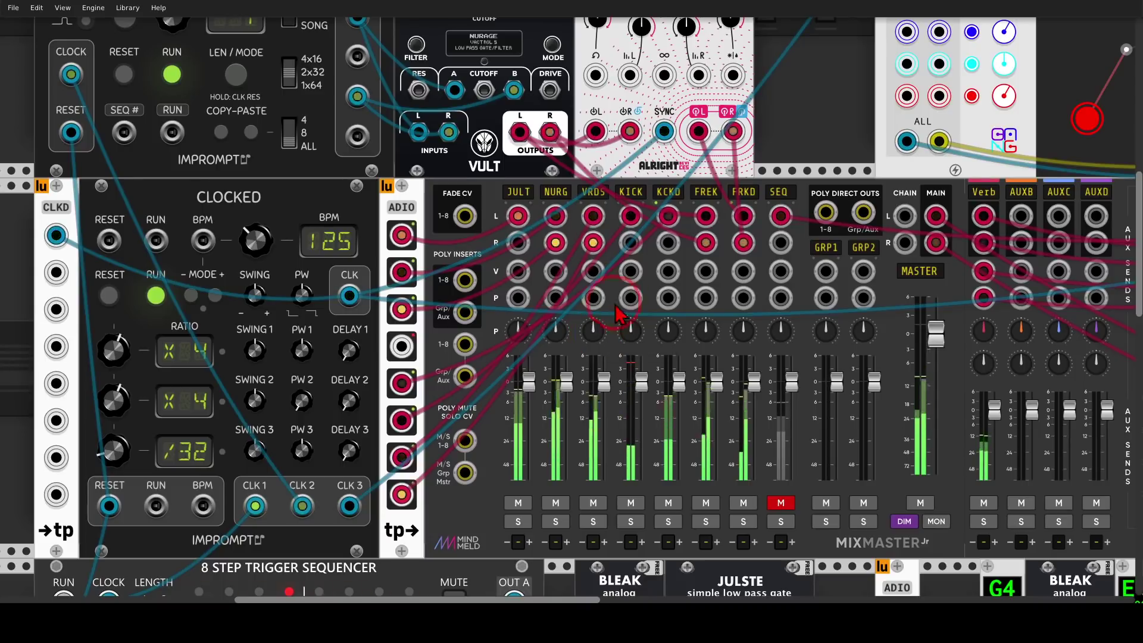
# - Try the Freak filter's cutoff control, leaving it at 0
pyautogui.scroll(4, 566, 327)
pyautogui.scroll(3, 559, 312)
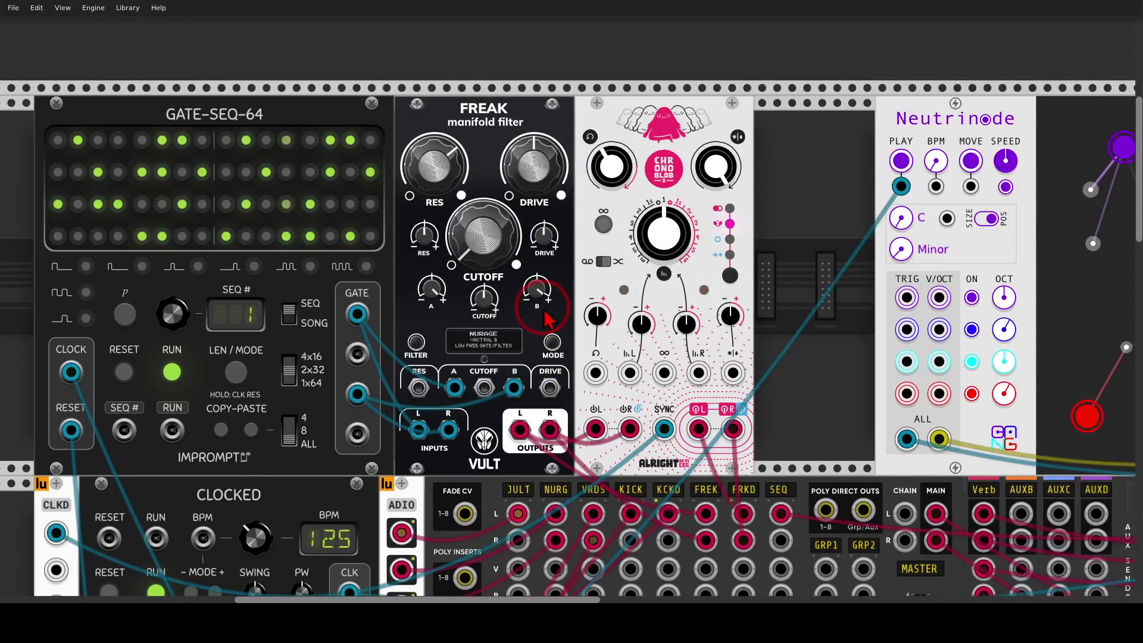
pyautogui.scroll(-1, 542, 315)
pyautogui.moveTo(510, 231); pyautogui.dragTo(489, 219)
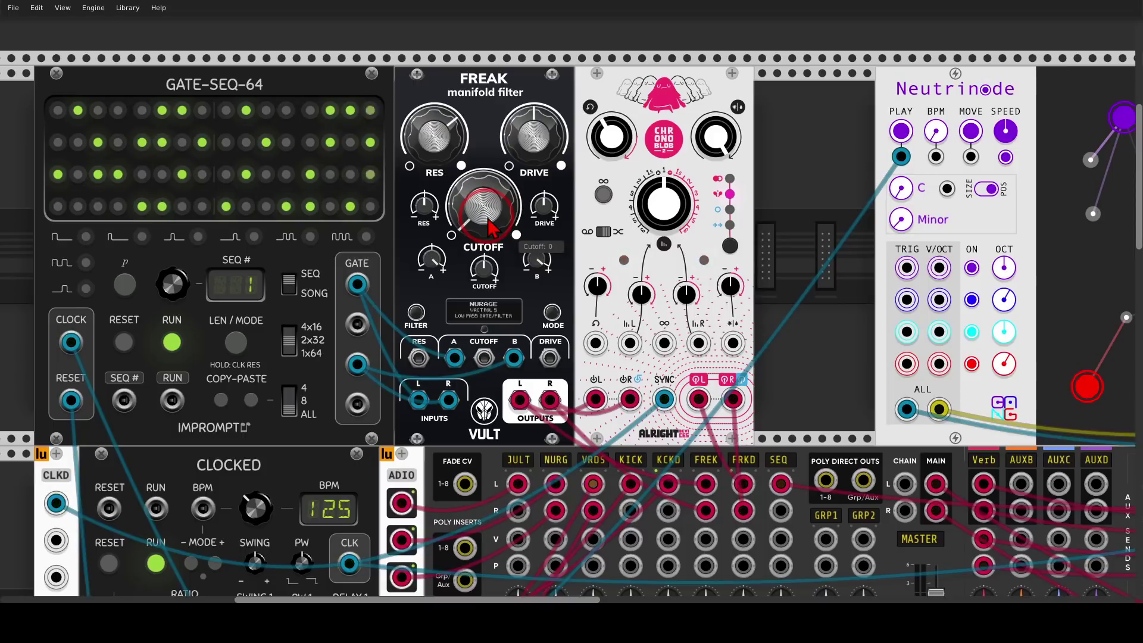
pyautogui.click(490, 227)
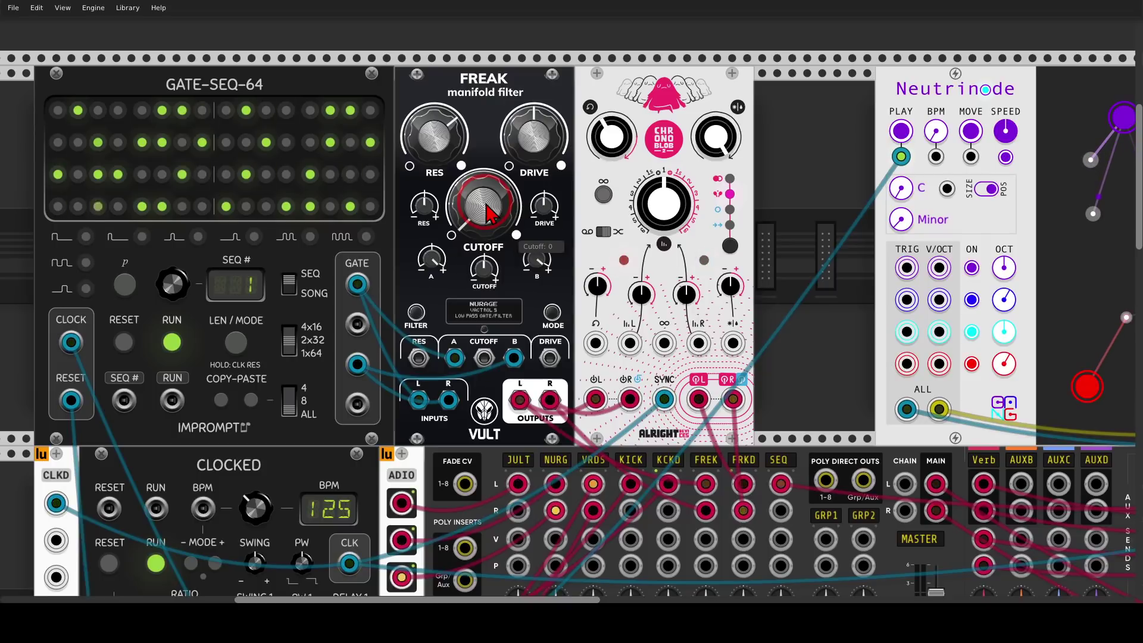
pyautogui.moveTo(504, 222)
pyautogui.mouseDown()
pyautogui.moveTo(504, 161)
pyautogui.moveTo(504, 223)
pyautogui.mouseUp()
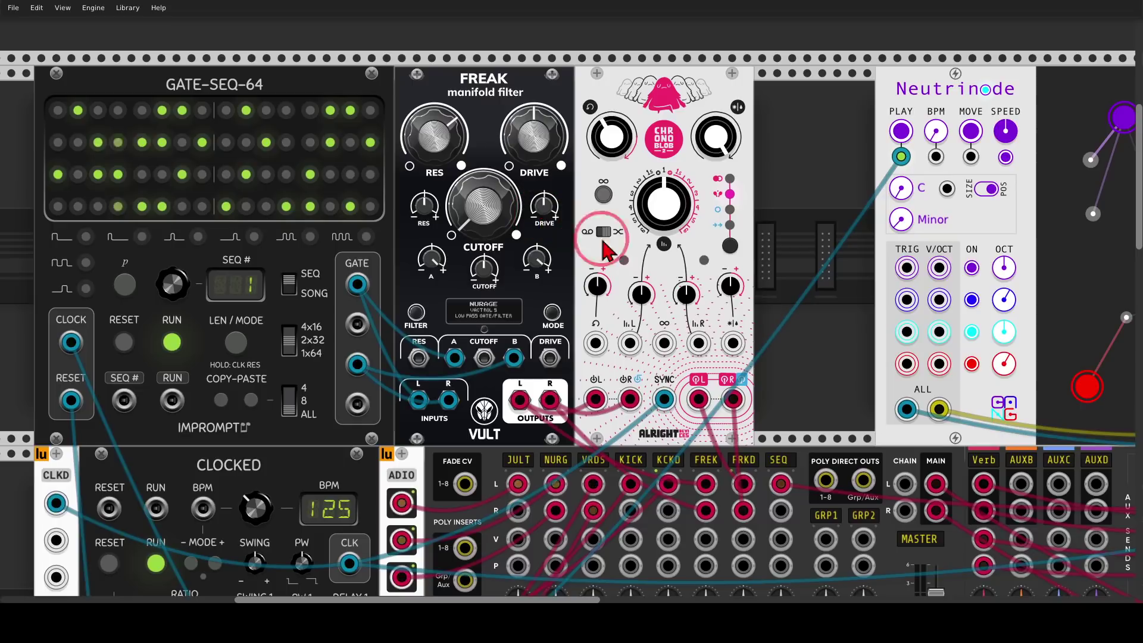
# - Review the Neutrinode patch with its Bleak, Julste and delay, and unmute the SEQ channel
pyautogui.moveTo(800, 301); pyautogui.dragTo(93, 323)
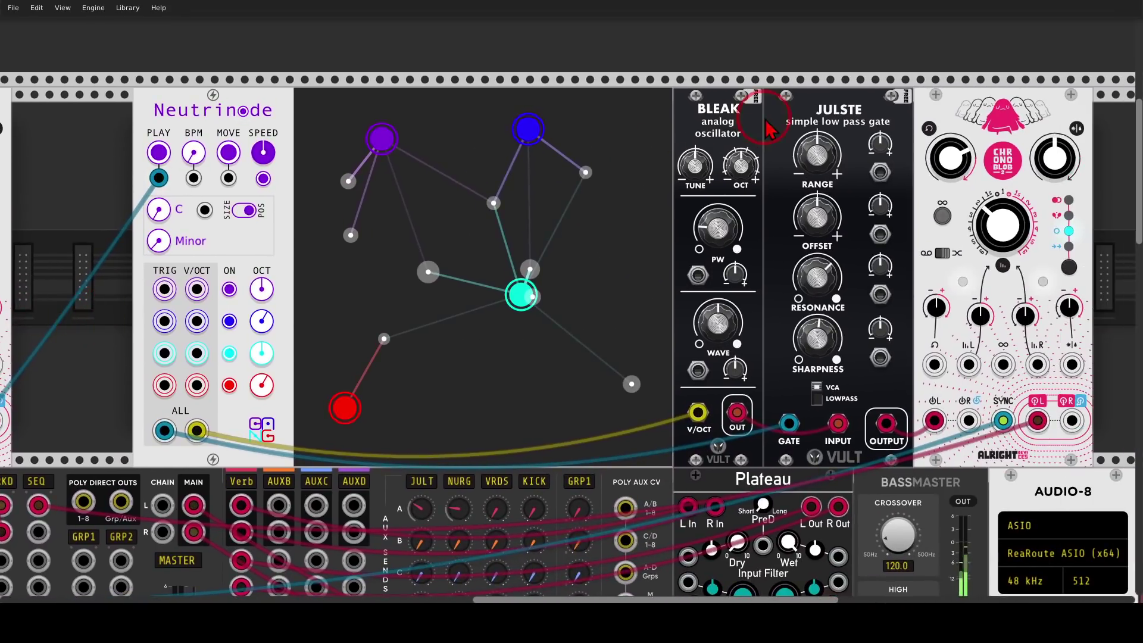
pyautogui.moveTo(767, 122)
pyautogui.mouseDown()
pyautogui.moveTo(619, 135)
pyautogui.moveTo(699, 113)
pyautogui.moveTo(692, 100)
pyautogui.moveTo(722, 135)
pyautogui.moveTo(717, 101)
pyautogui.moveTo(727, 180)
pyautogui.mouseUp()
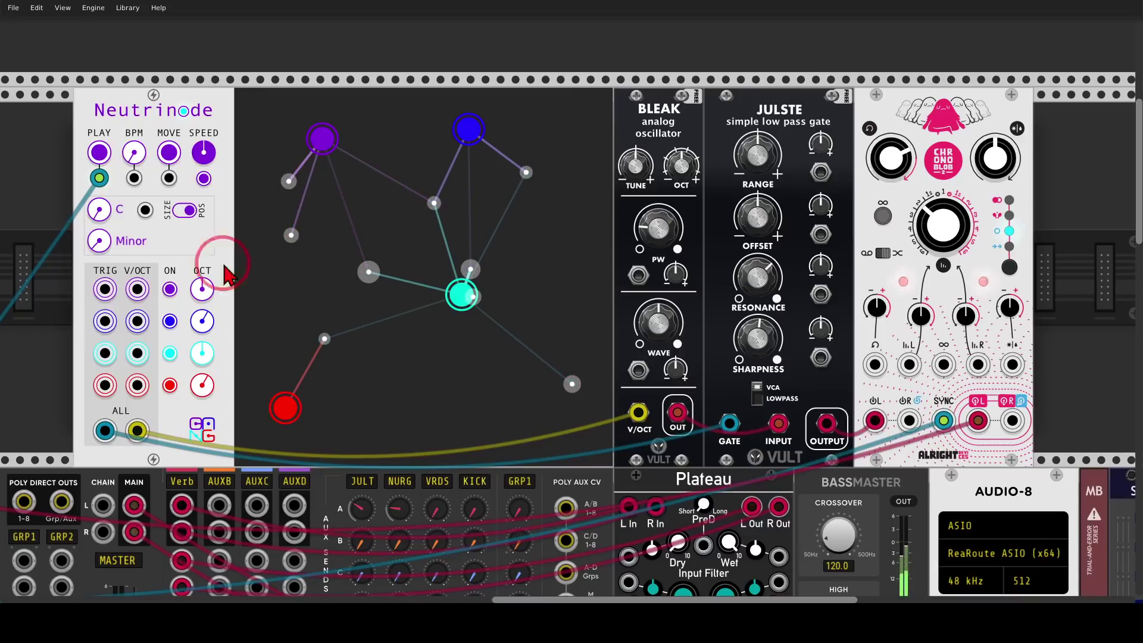
pyautogui.moveTo(58, 368); pyautogui.dragTo(615, 45)
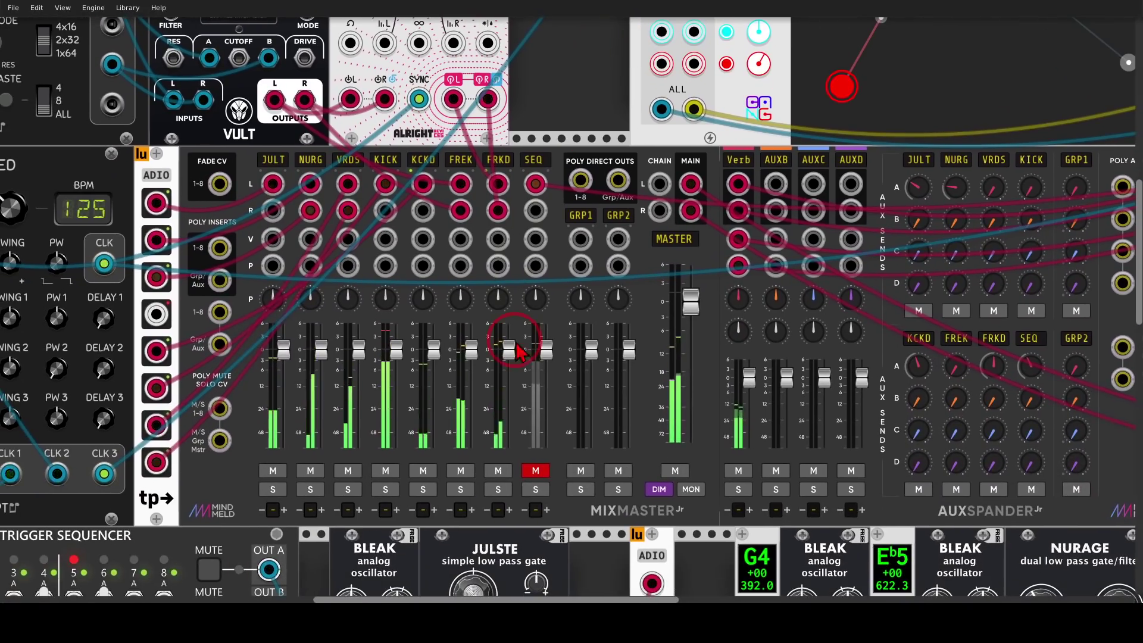
pyautogui.click(532, 471)
# - With the whole patch playing, vary the filter cutoffs and bring the Nurage in the Vraids patch to a cutoff of -0.461
pyautogui.scroll(-5, 534, 478)
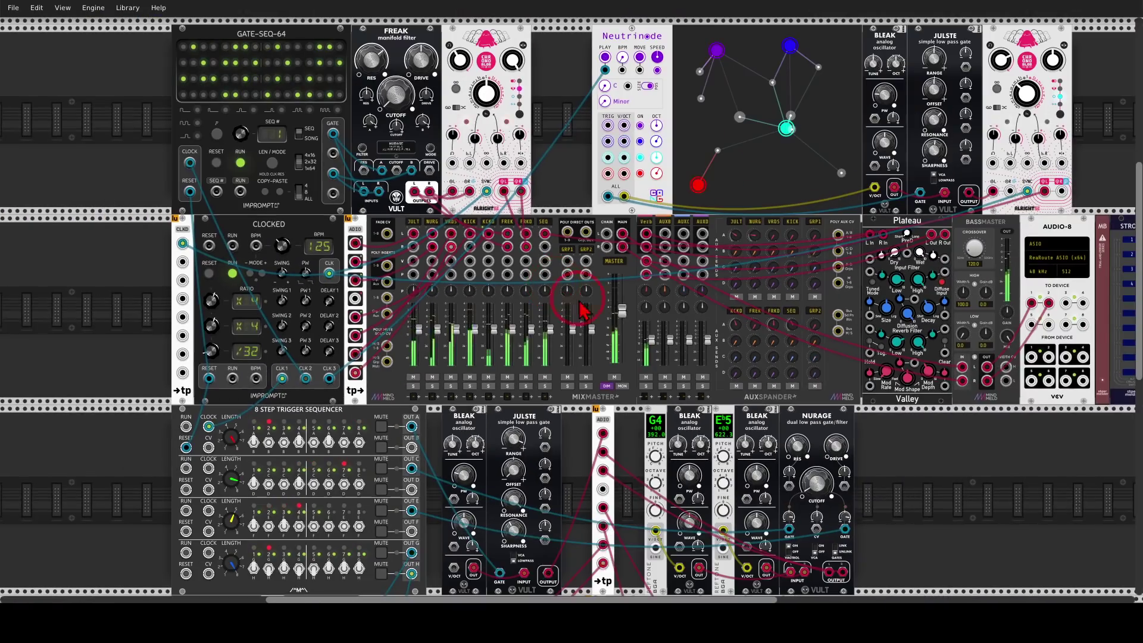
pyautogui.scroll(-4, 916, 456)
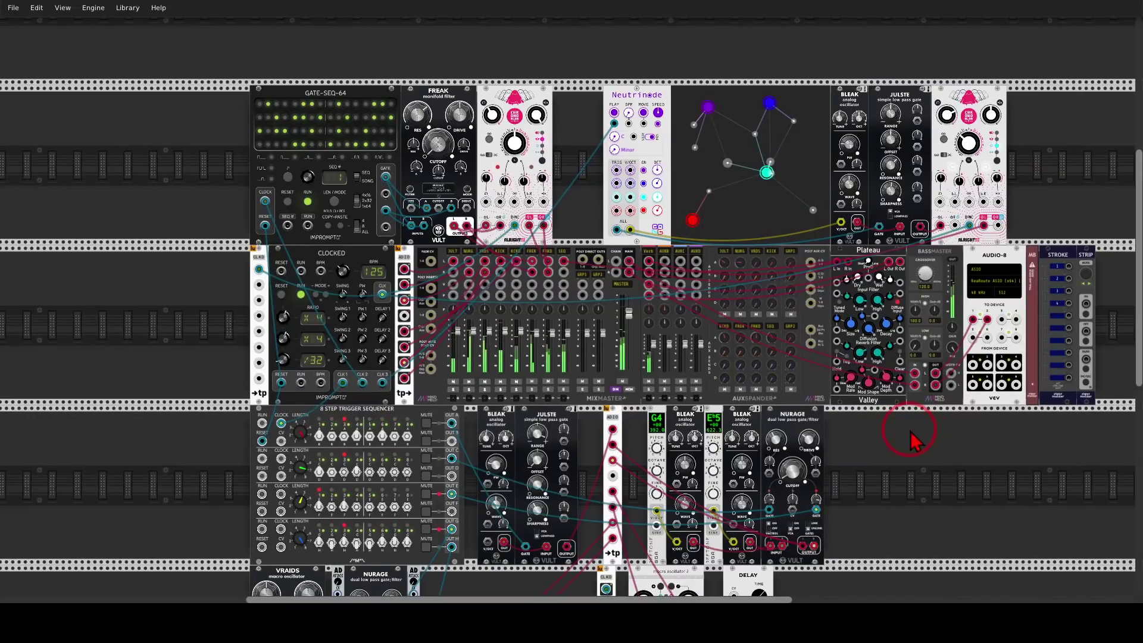
pyautogui.scroll(-3, 873, 384)
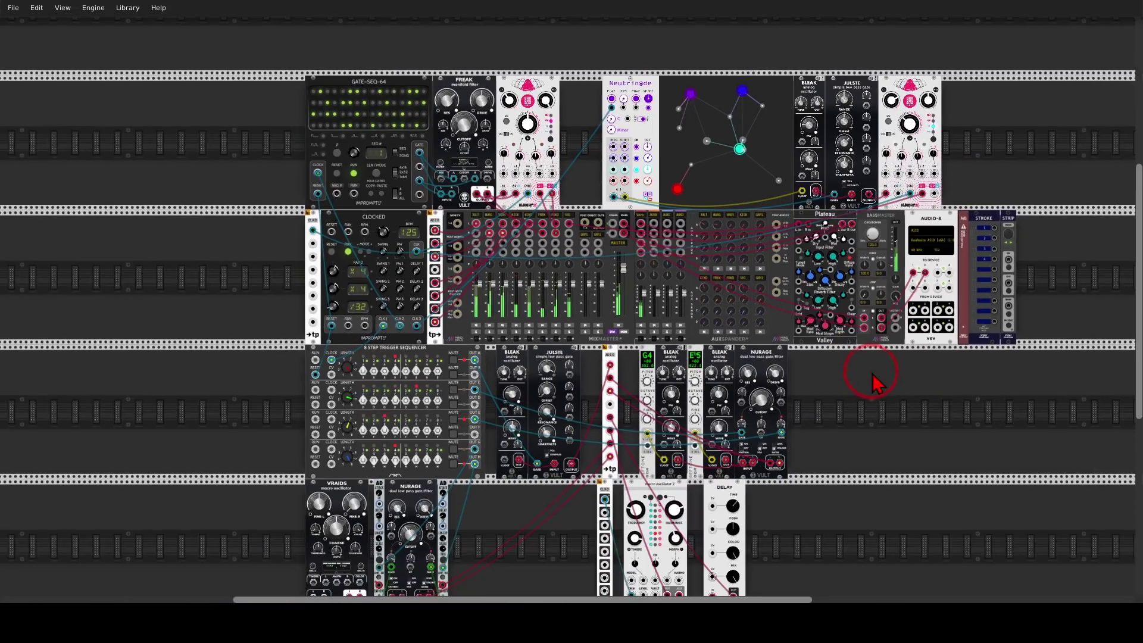
pyautogui.moveTo(868, 373); pyautogui.dragTo(847, 349)
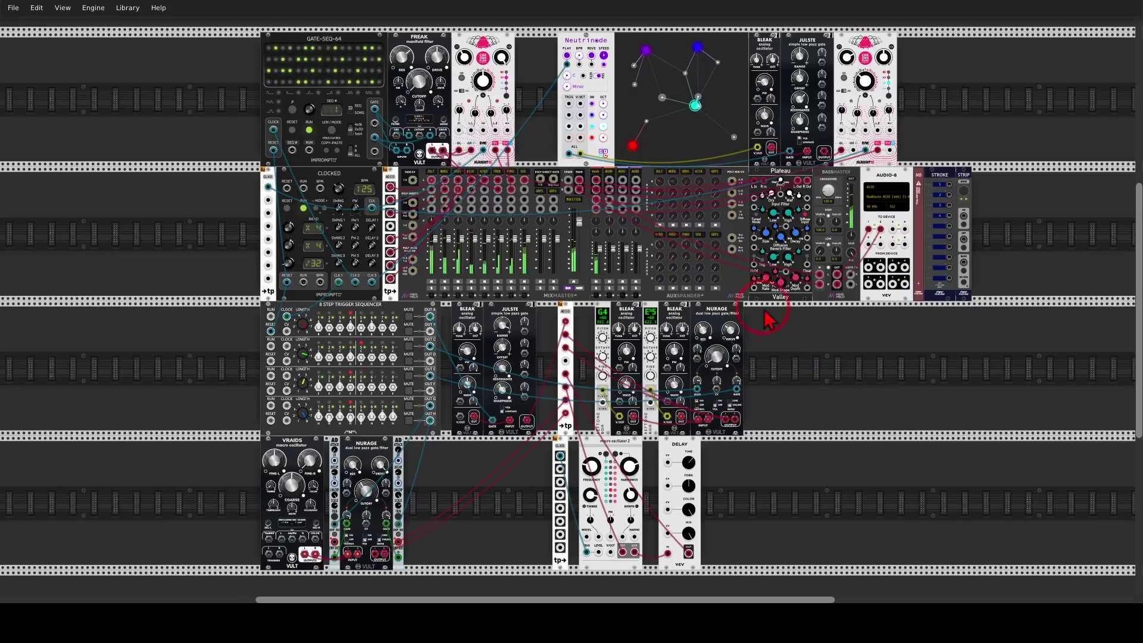
pyautogui.moveTo(427, 107); pyautogui.dragTo(571, 292)
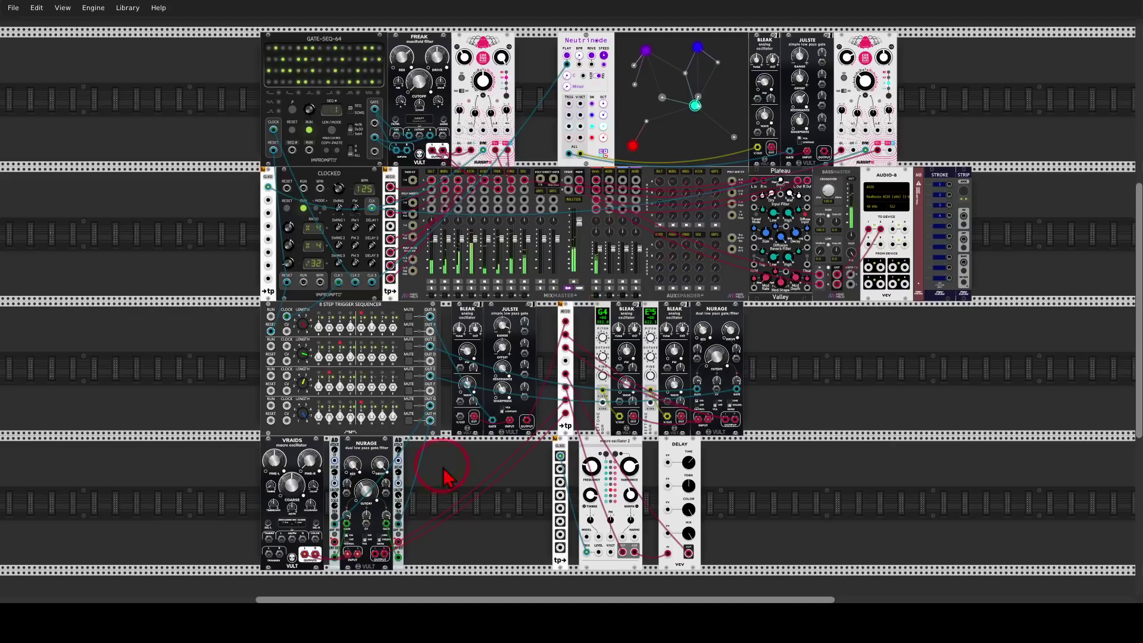
pyautogui.moveTo(716, 356); pyautogui.dragTo(545, 384)
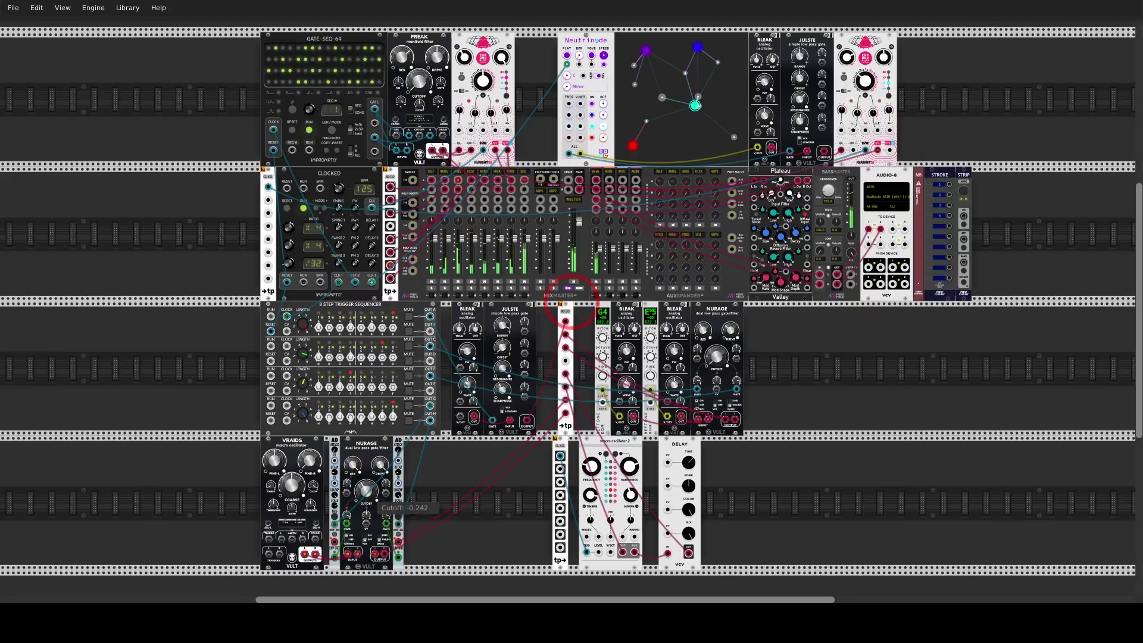
pyautogui.moveTo(572, 302); pyautogui.dragTo(367, 493)
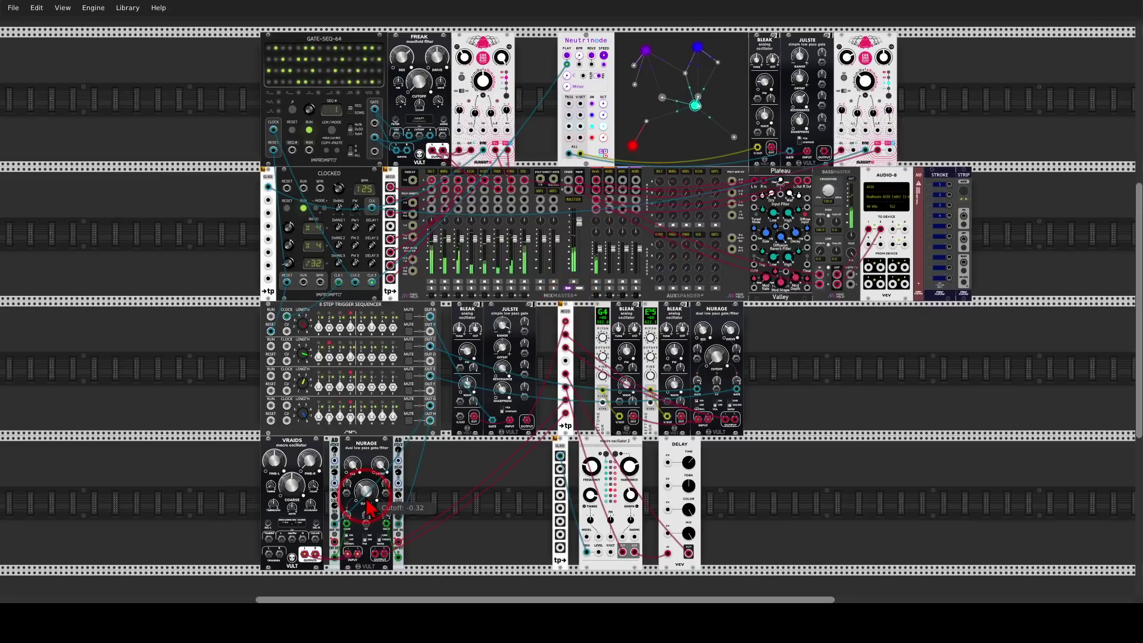
pyautogui.moveTo(368, 492); pyautogui.dragTo(368, 450)
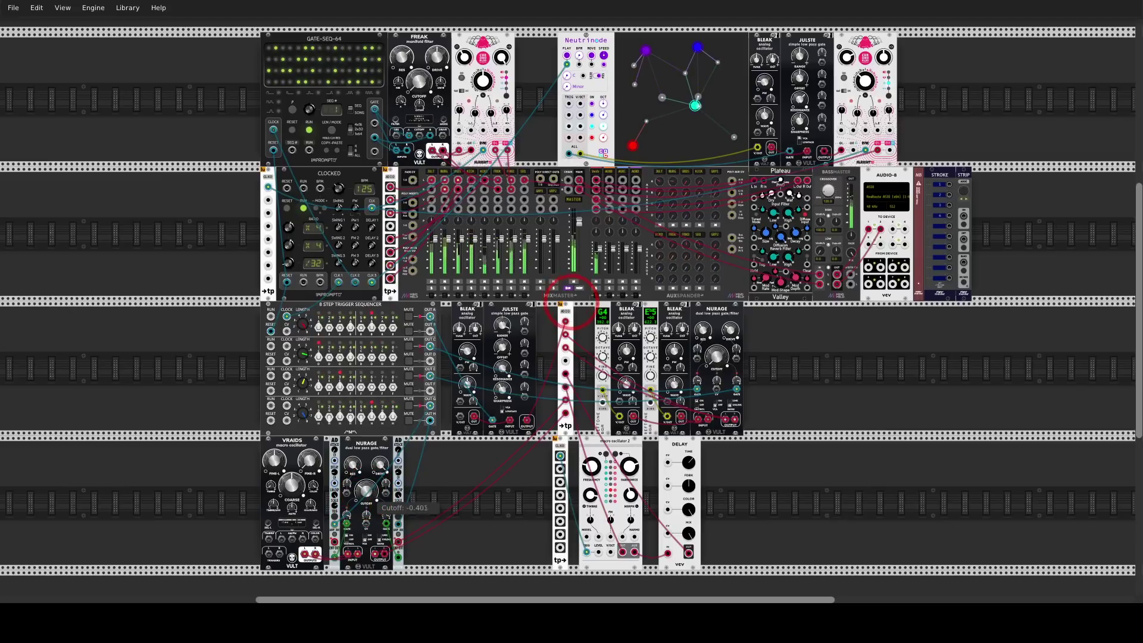